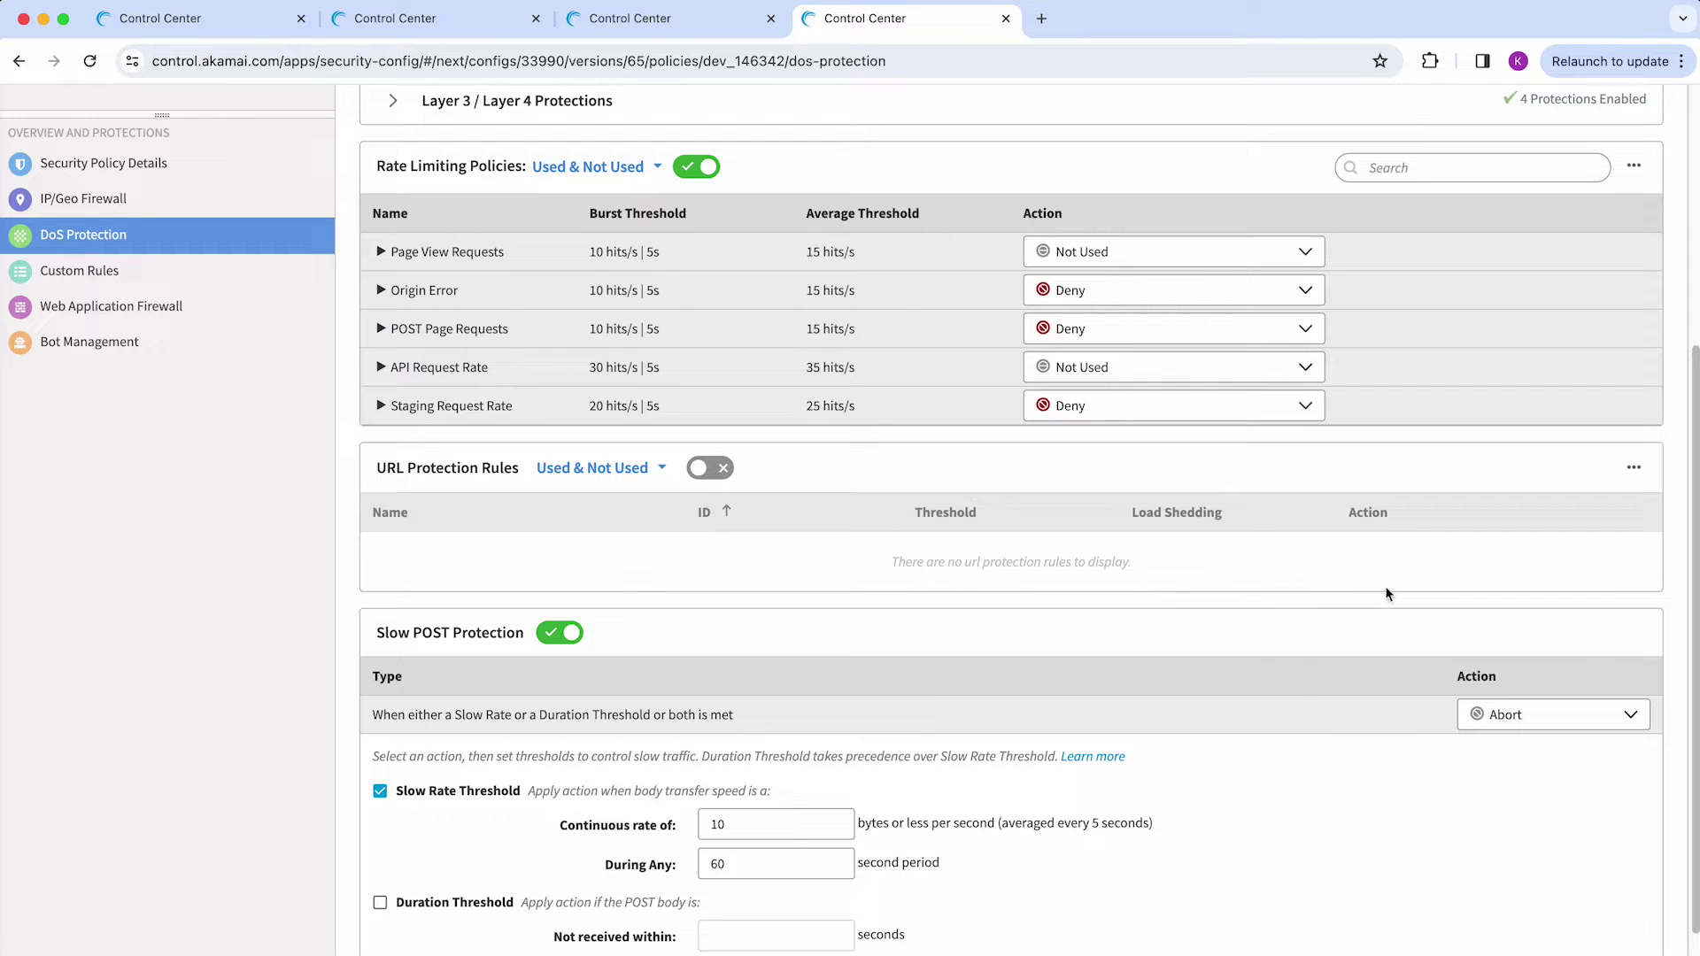
Step: Open the management page for URL protection rules and start a new rule
click(1634, 472)
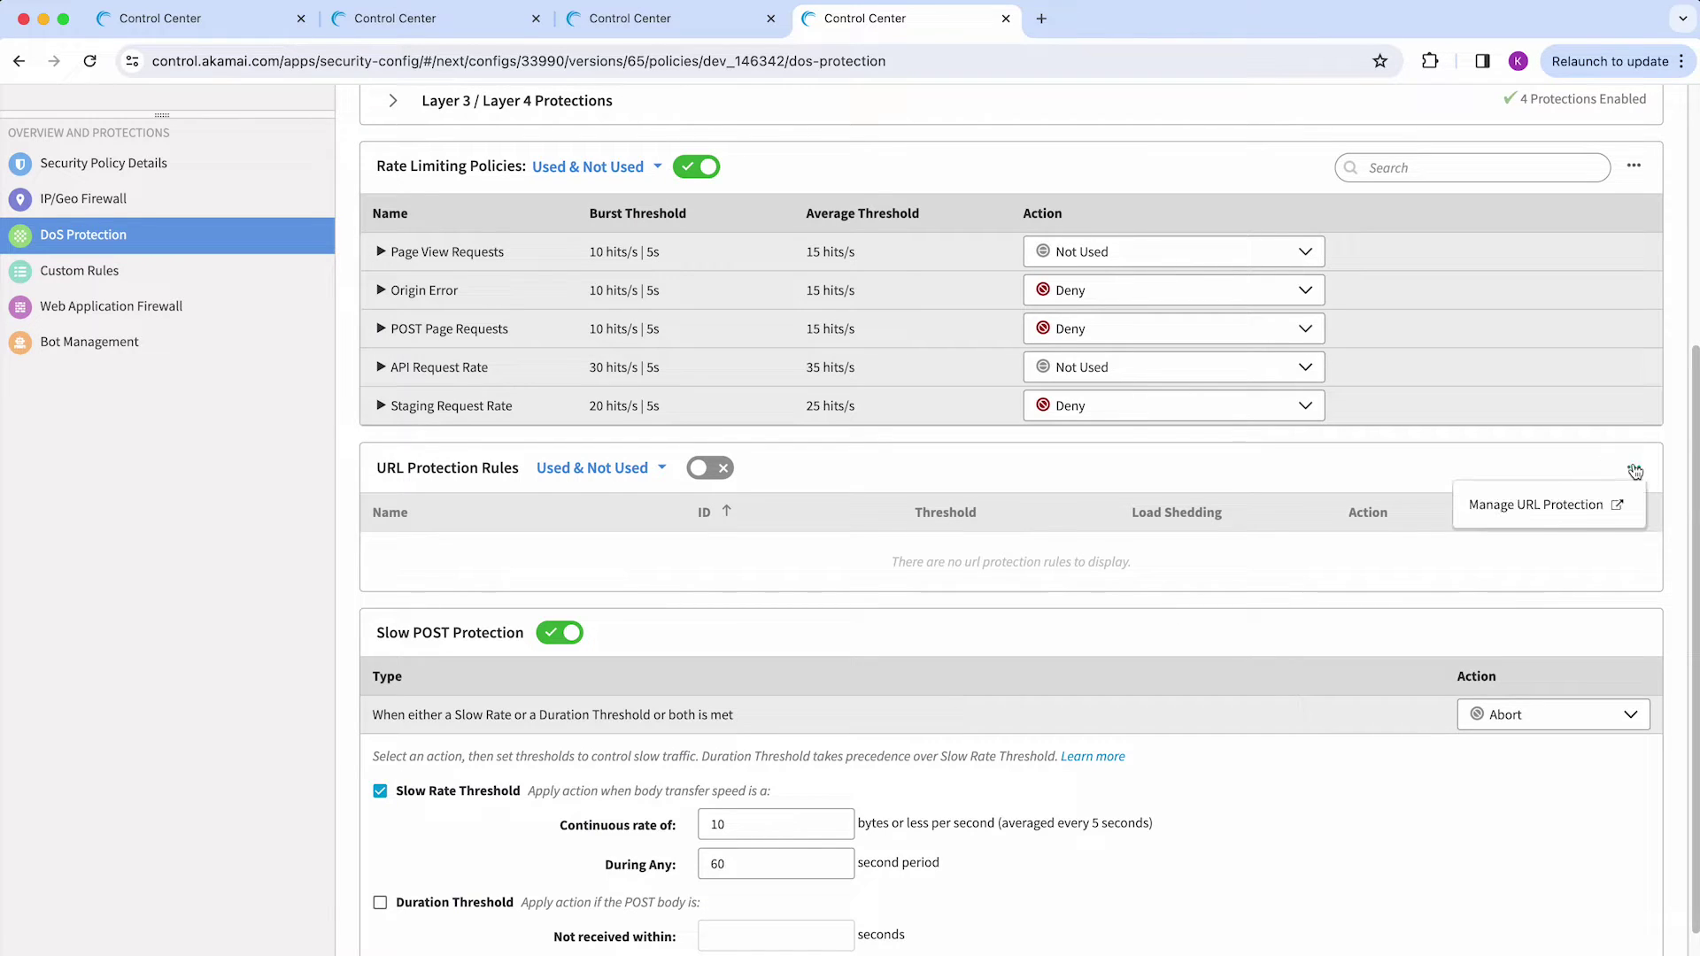
click(1510, 505)
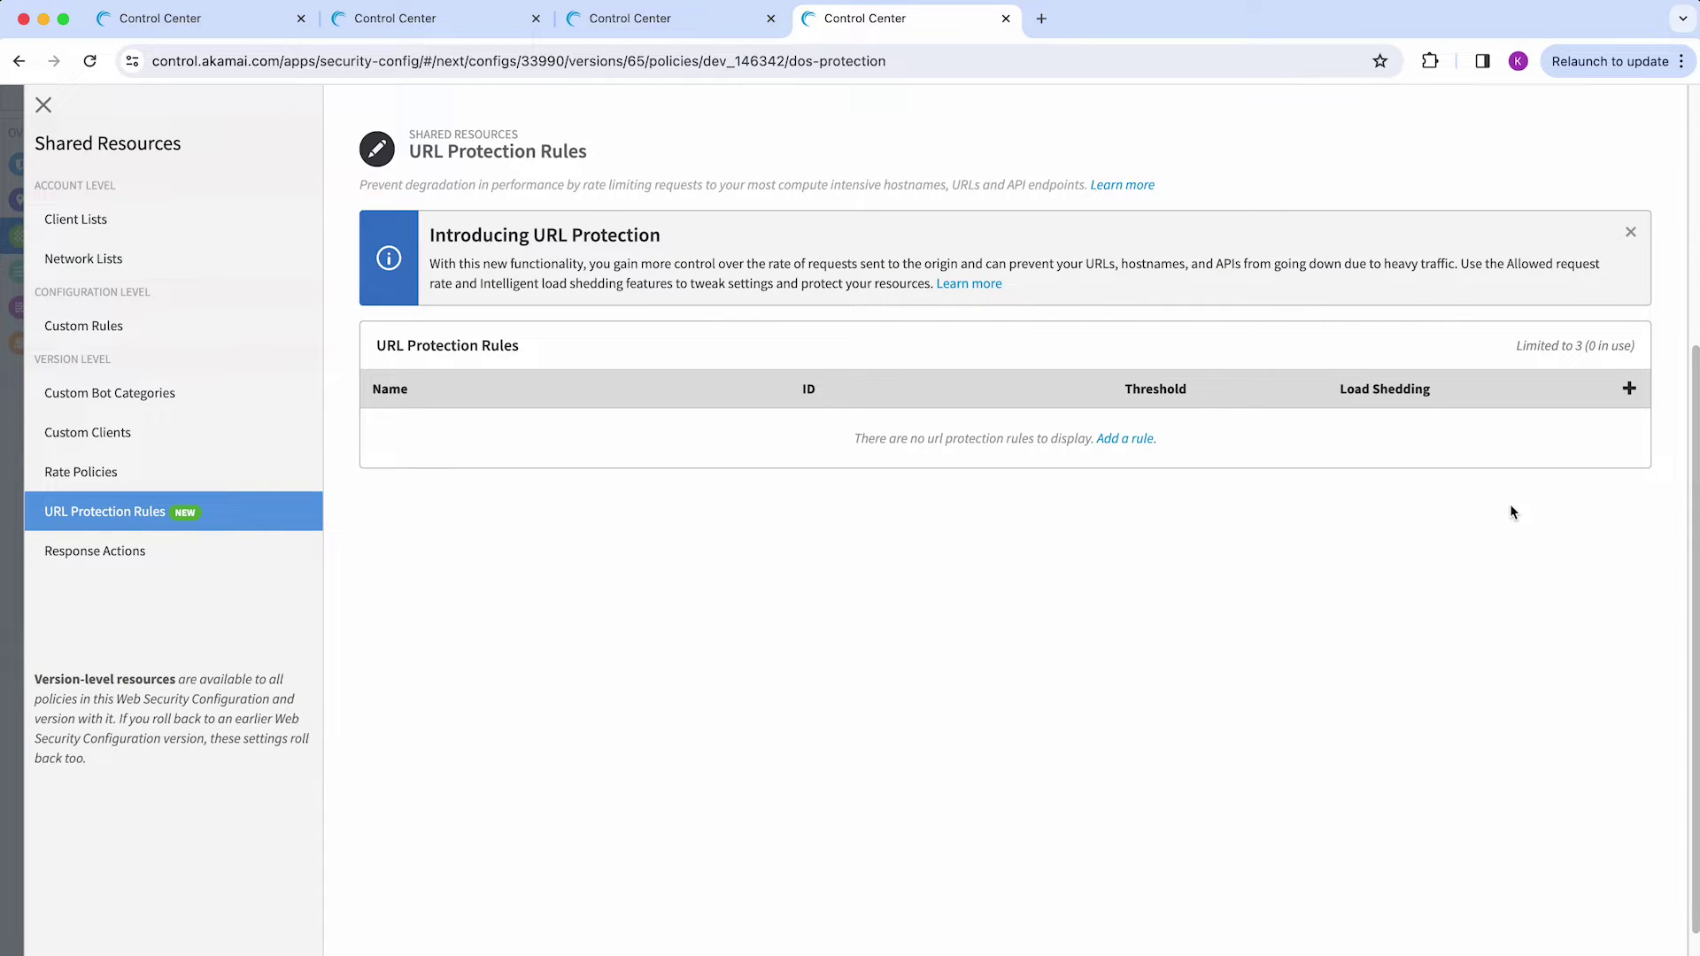
click(1629, 389)
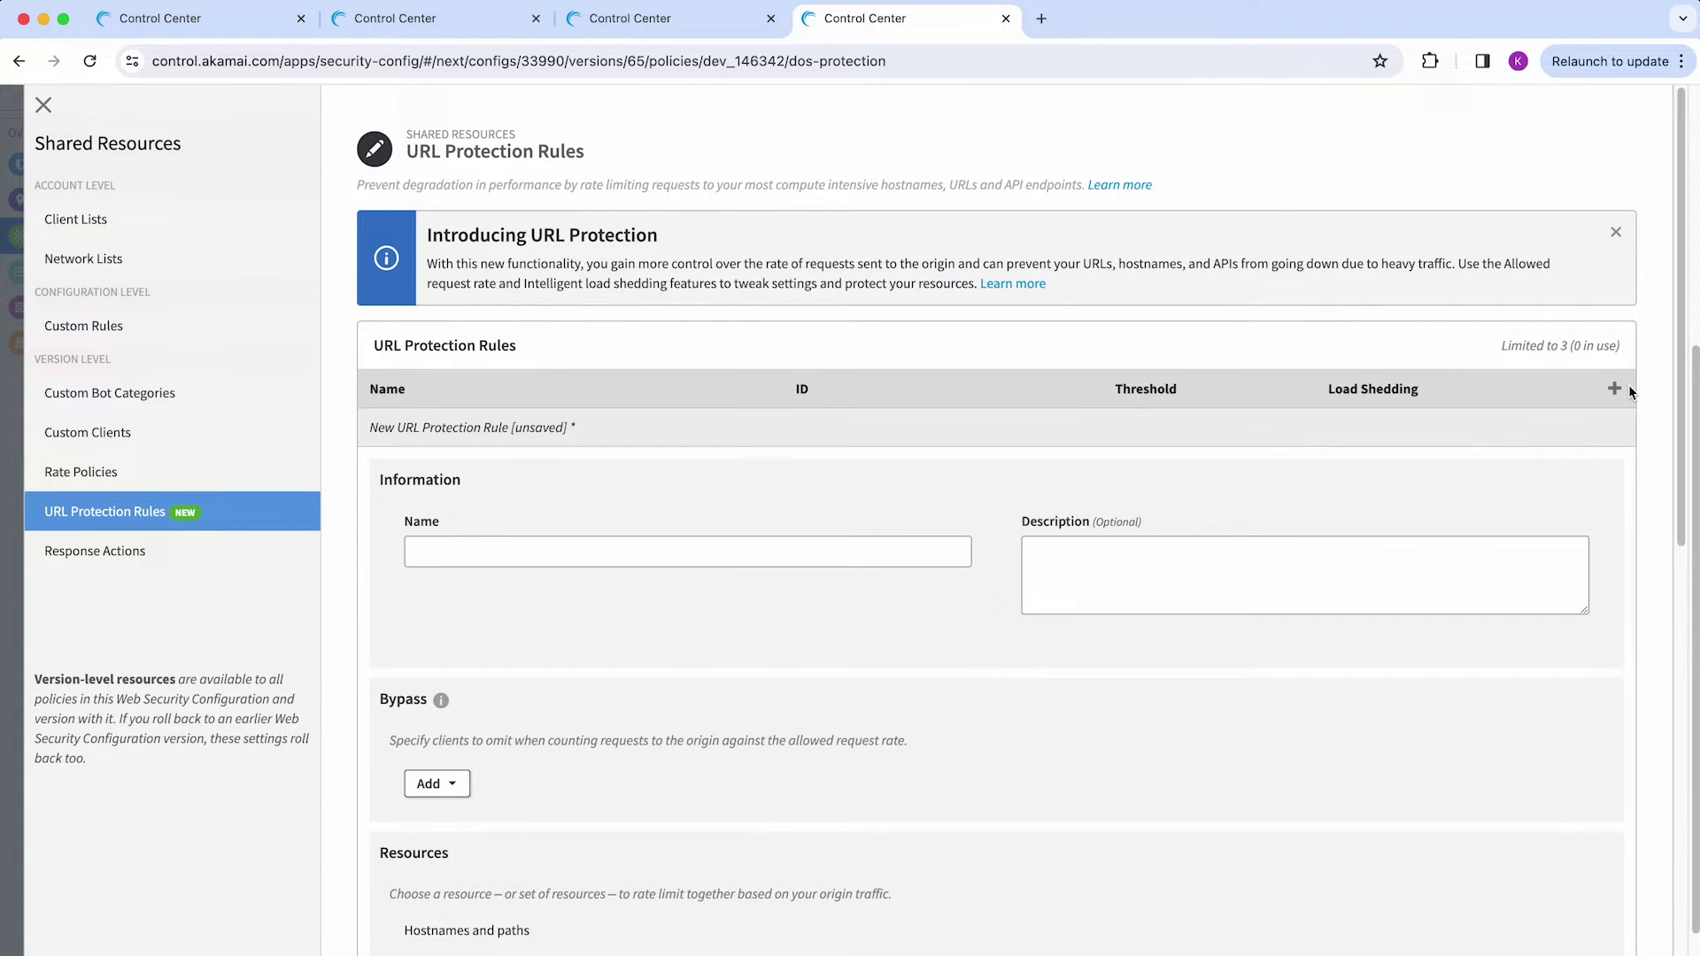
Step: Name the new URL protection rule "Test" and leave its optional description empty
scroll(1186, 578, down, 5)
scroll(1181, 586, down, 7)
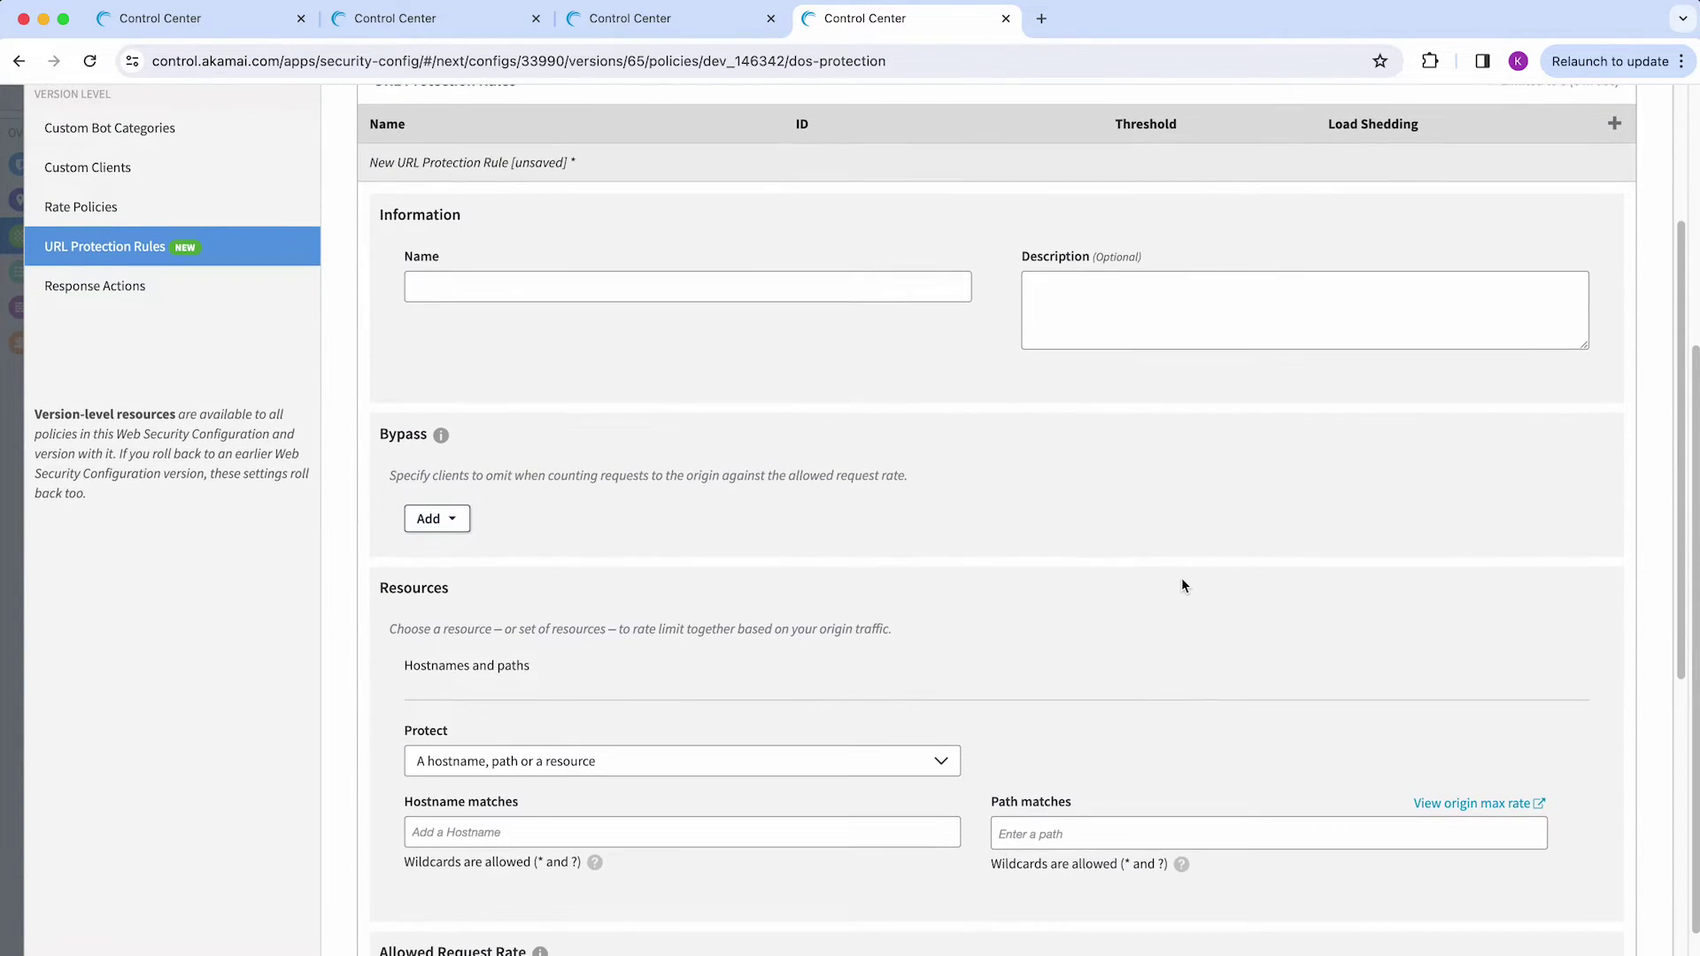
scroll(1182, 586, up, 9)
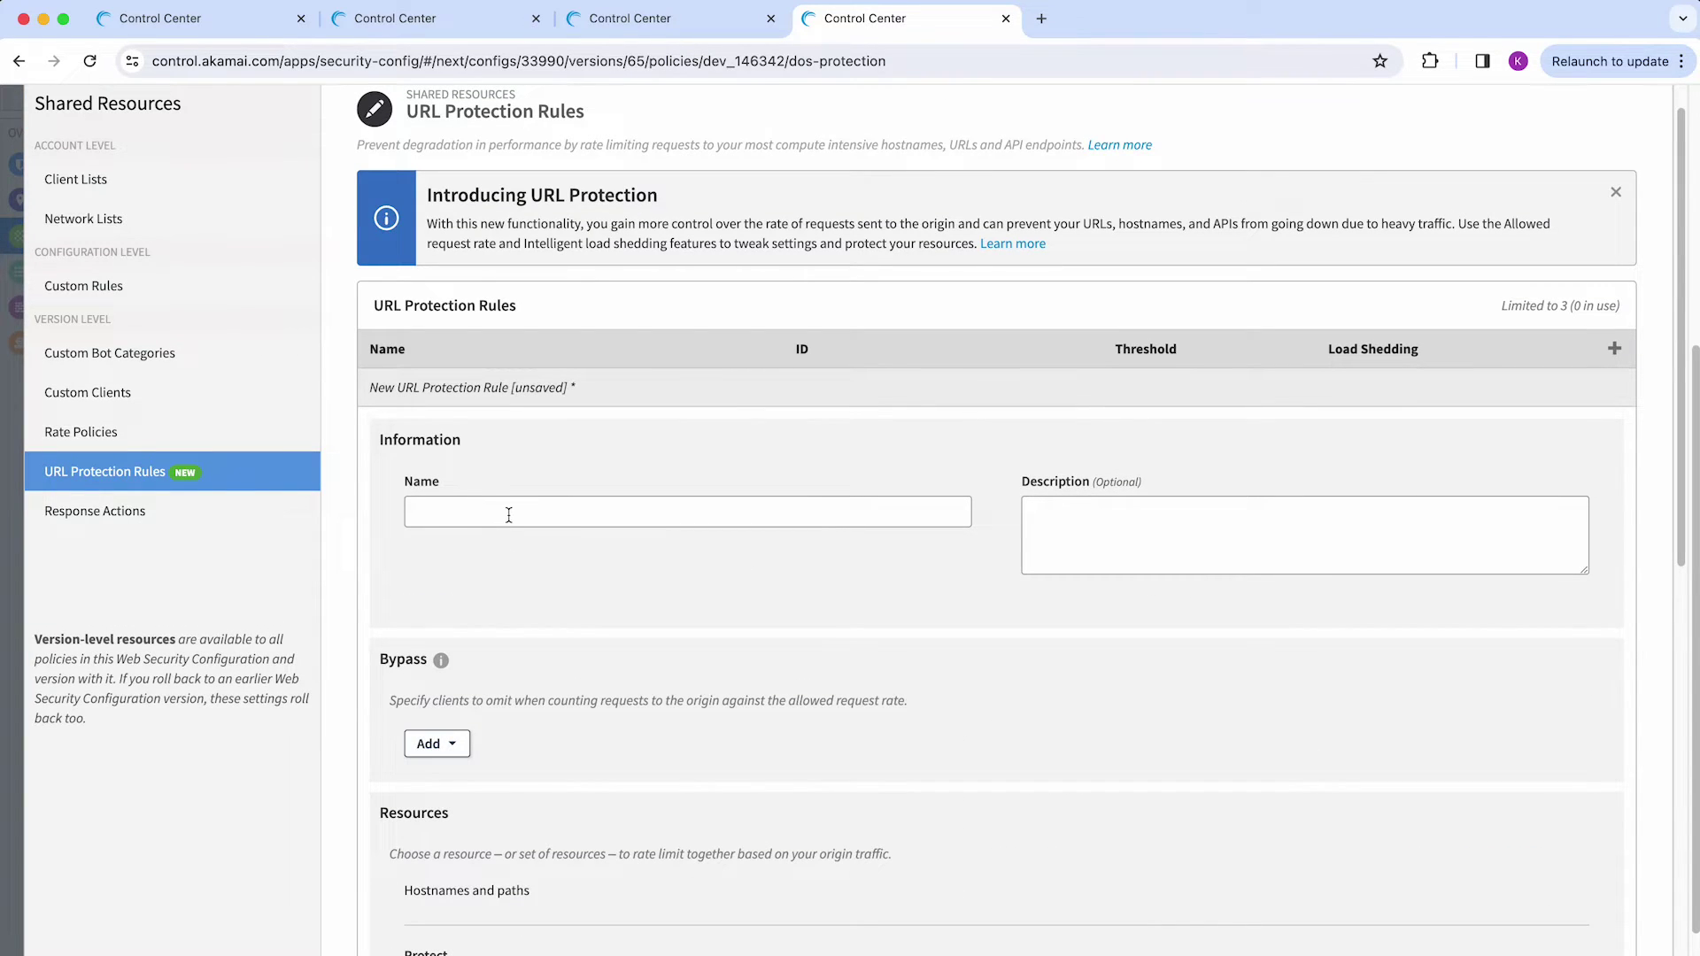
click(509, 514)
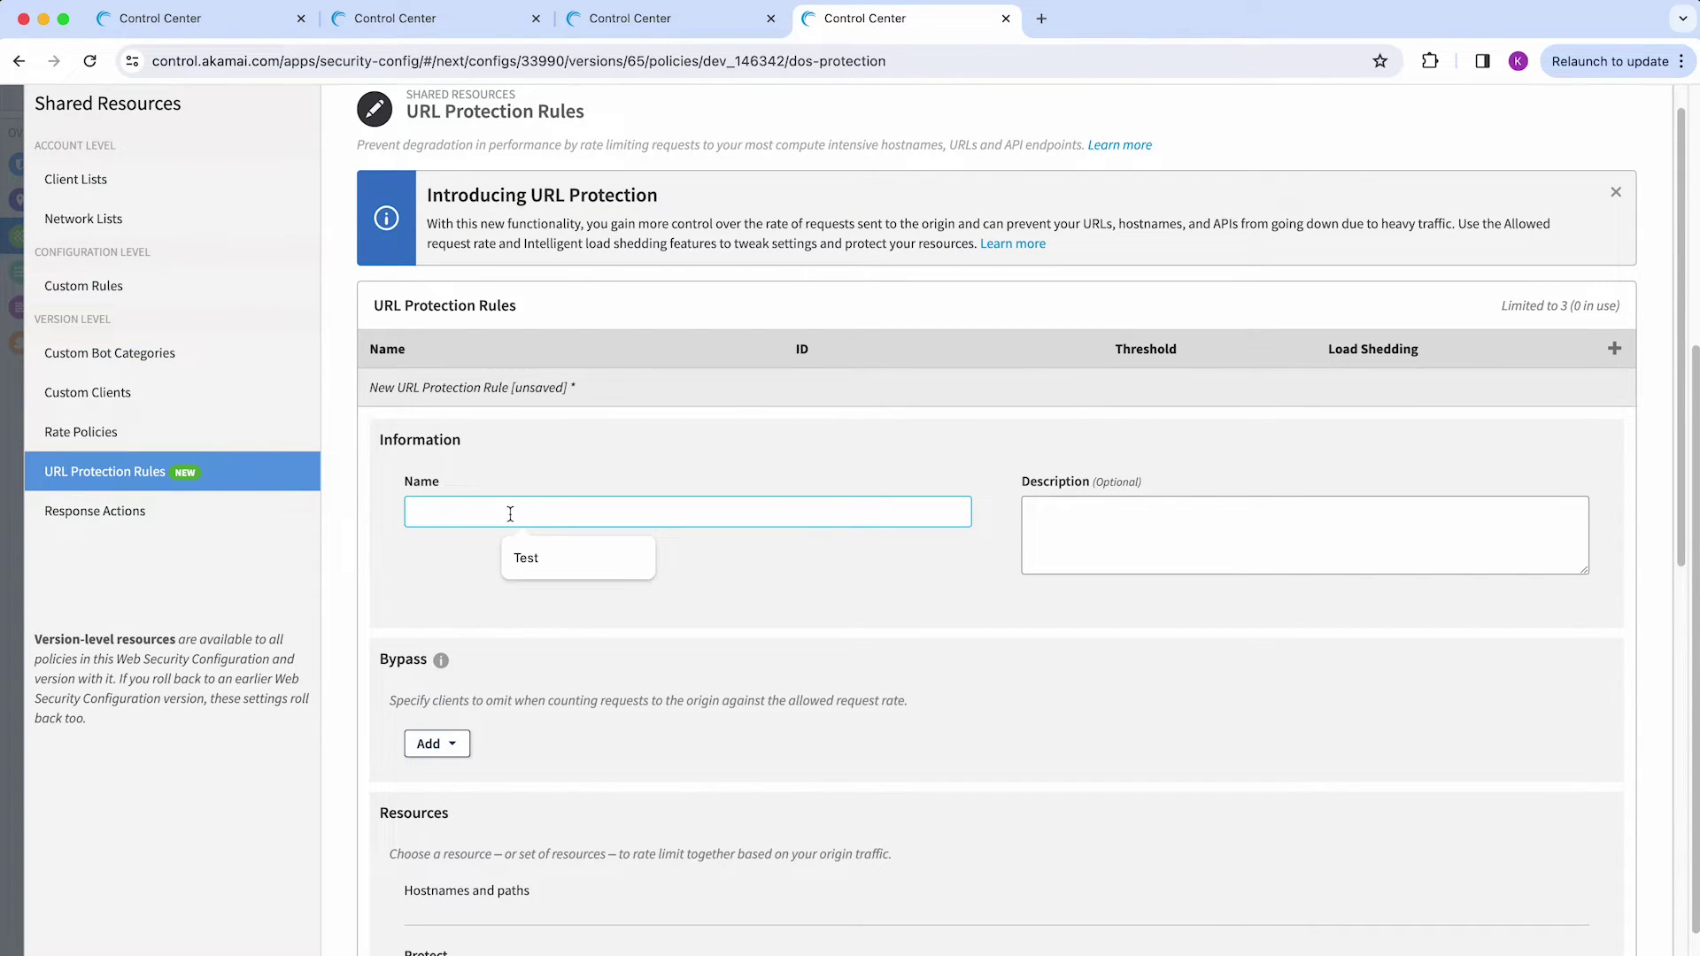
click(522, 558)
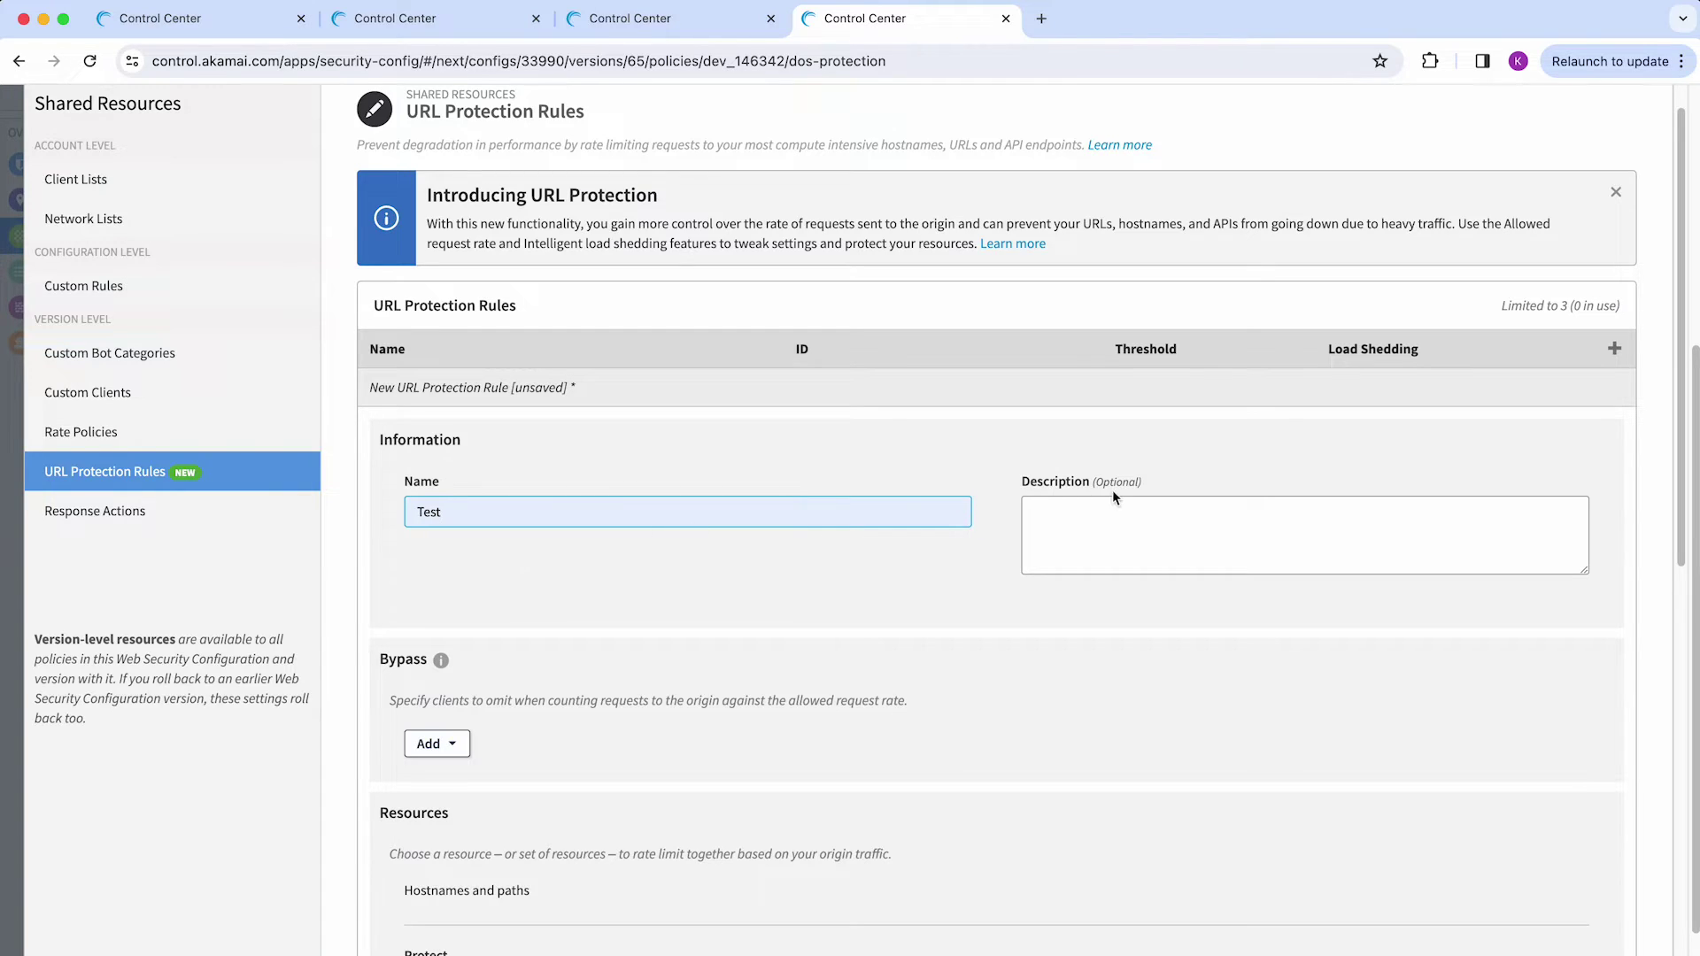
click(1121, 526)
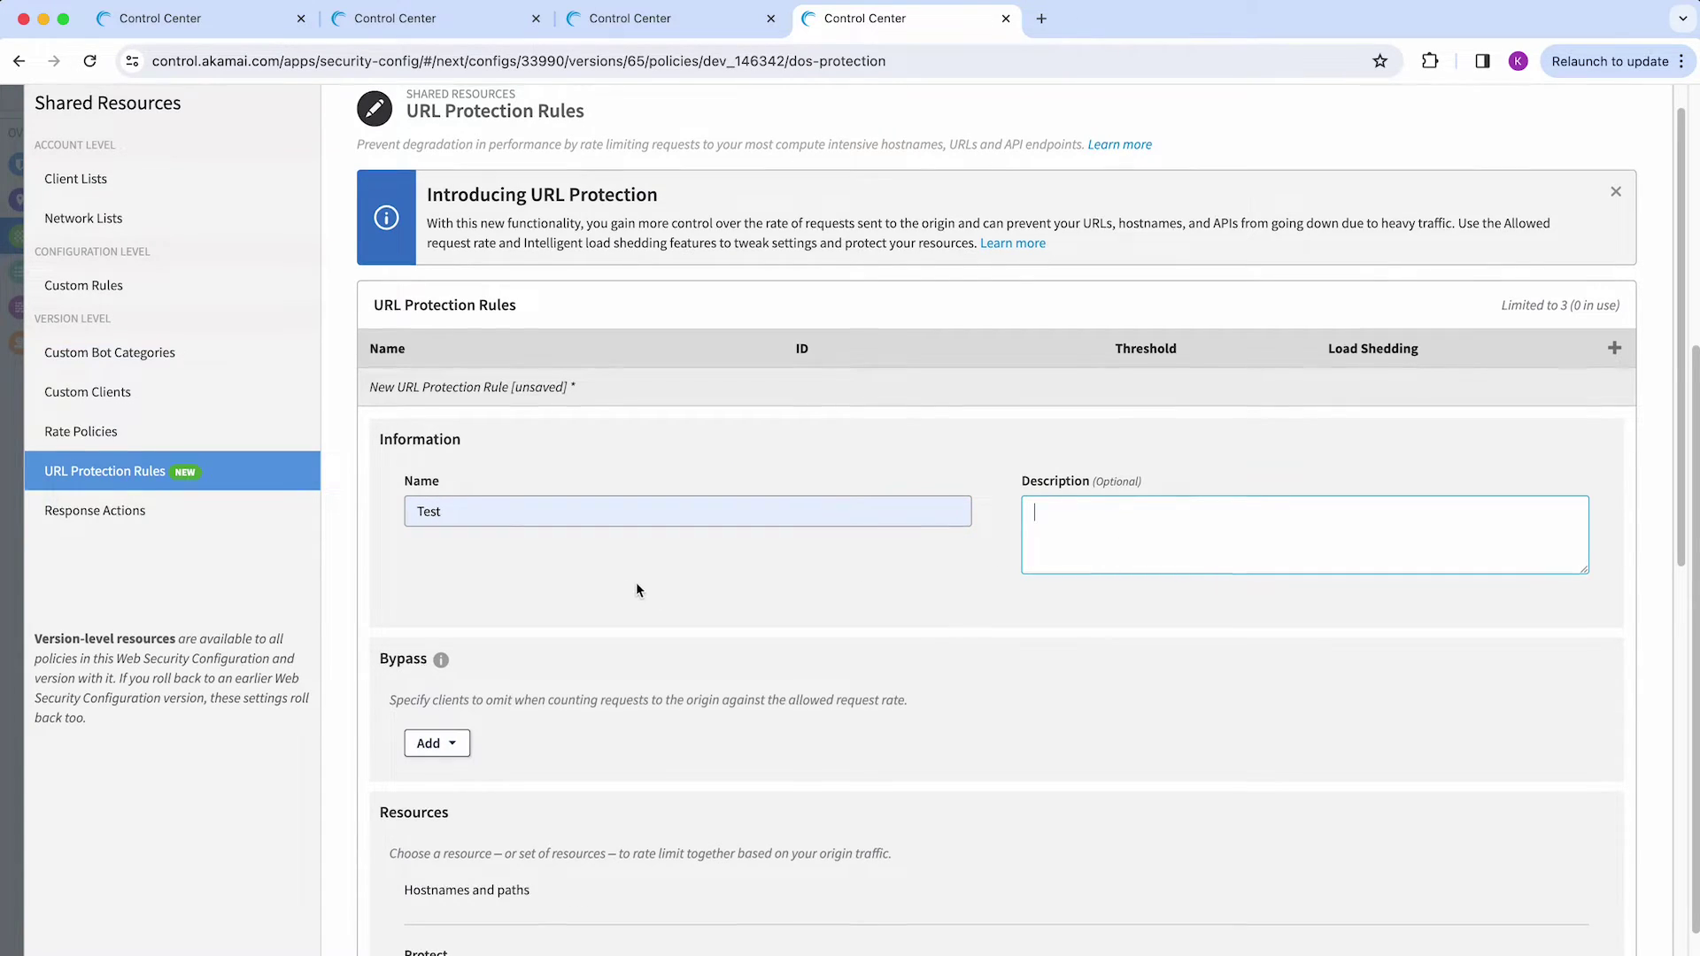
Step: Add a Client/Network Lists bypass condition, browse the selectable lists, and remove the condition
scroll(636, 581, down, 3)
scroll(637, 589, down, 3)
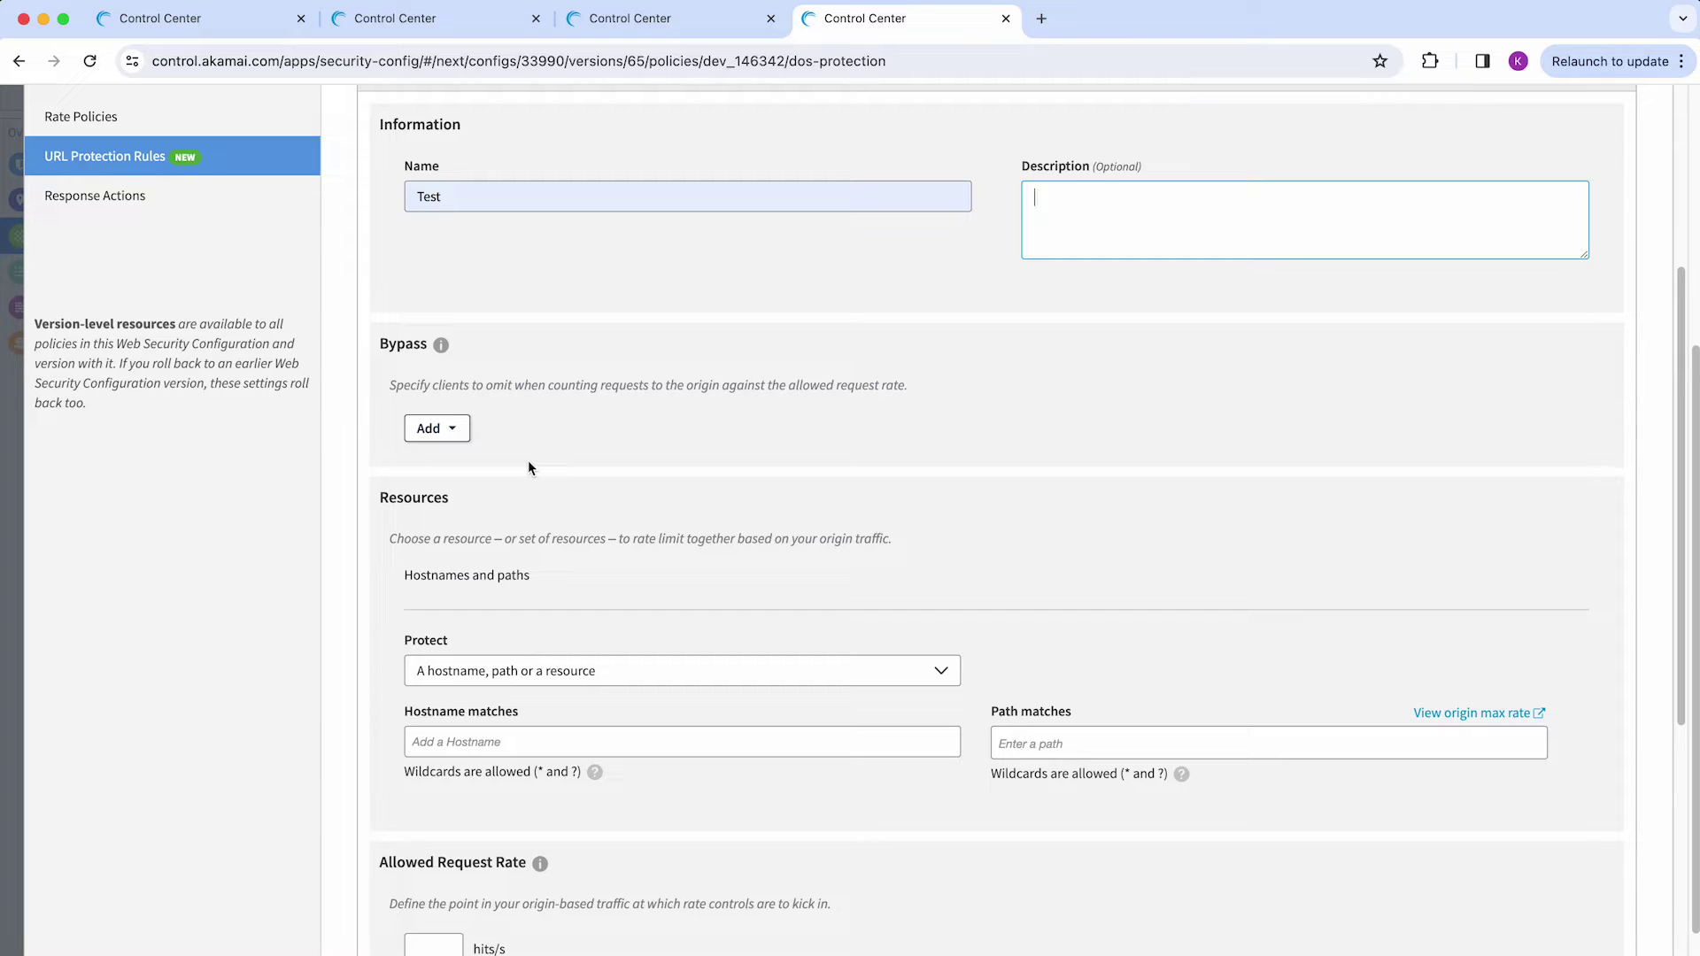
click(437, 431)
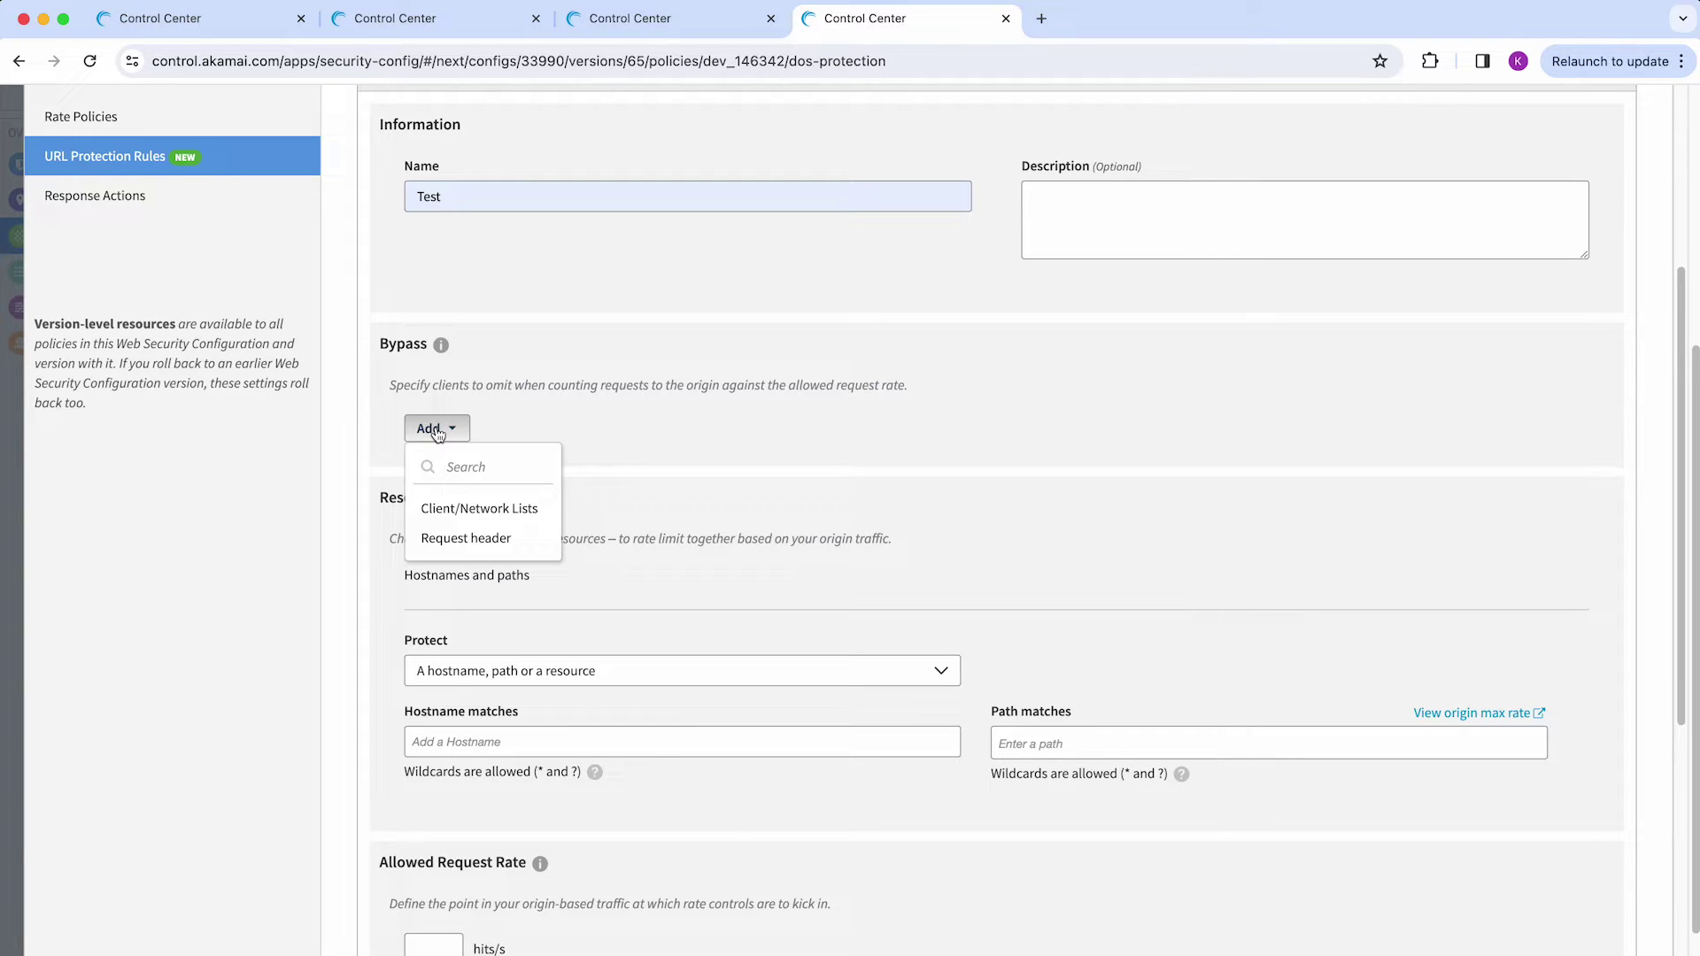
click(462, 507)
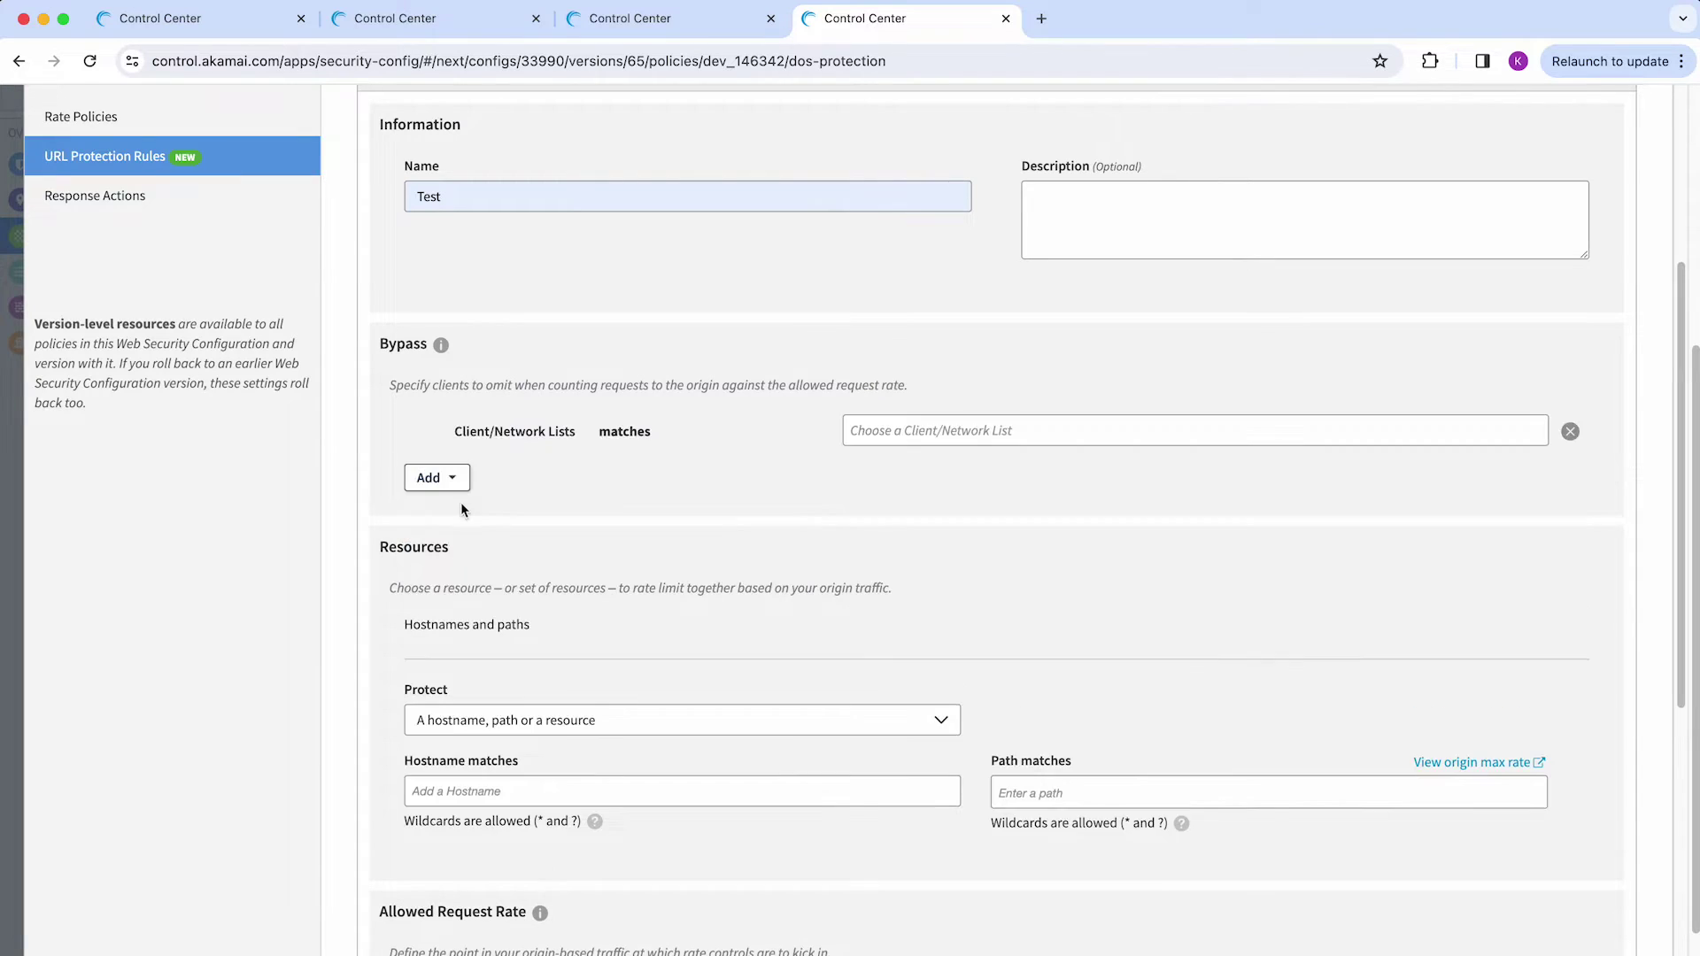
click(932, 442)
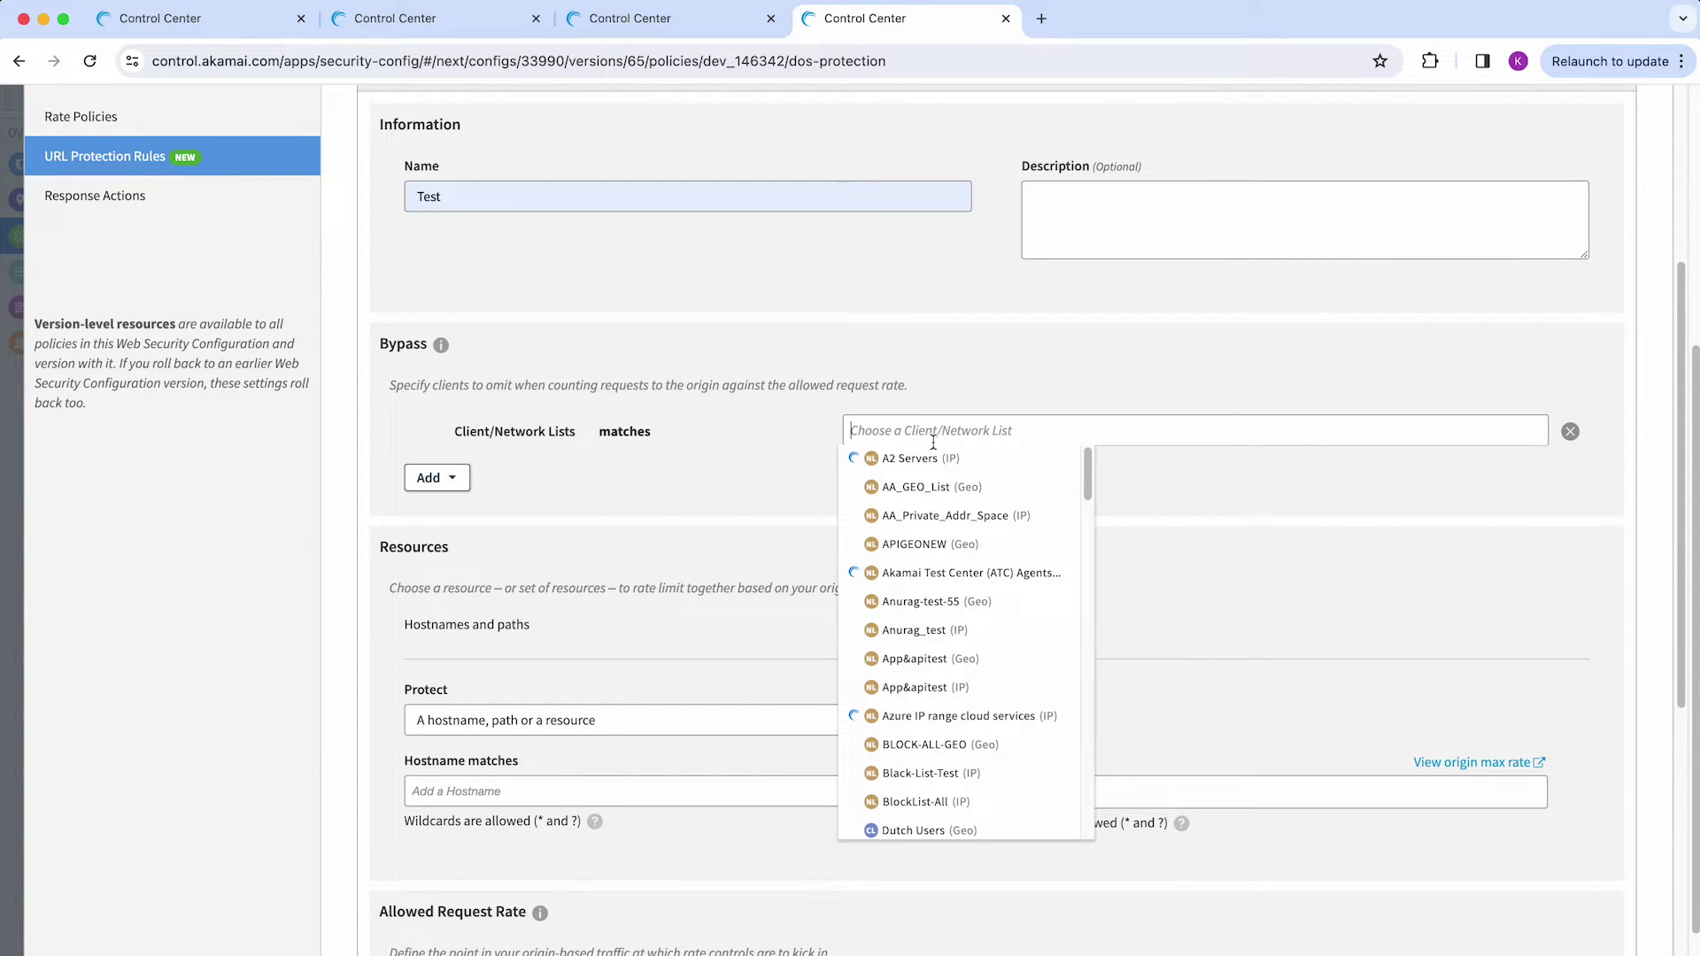
scroll(992, 689, down, 5)
scroll(992, 689, down, 2)
click(1570, 431)
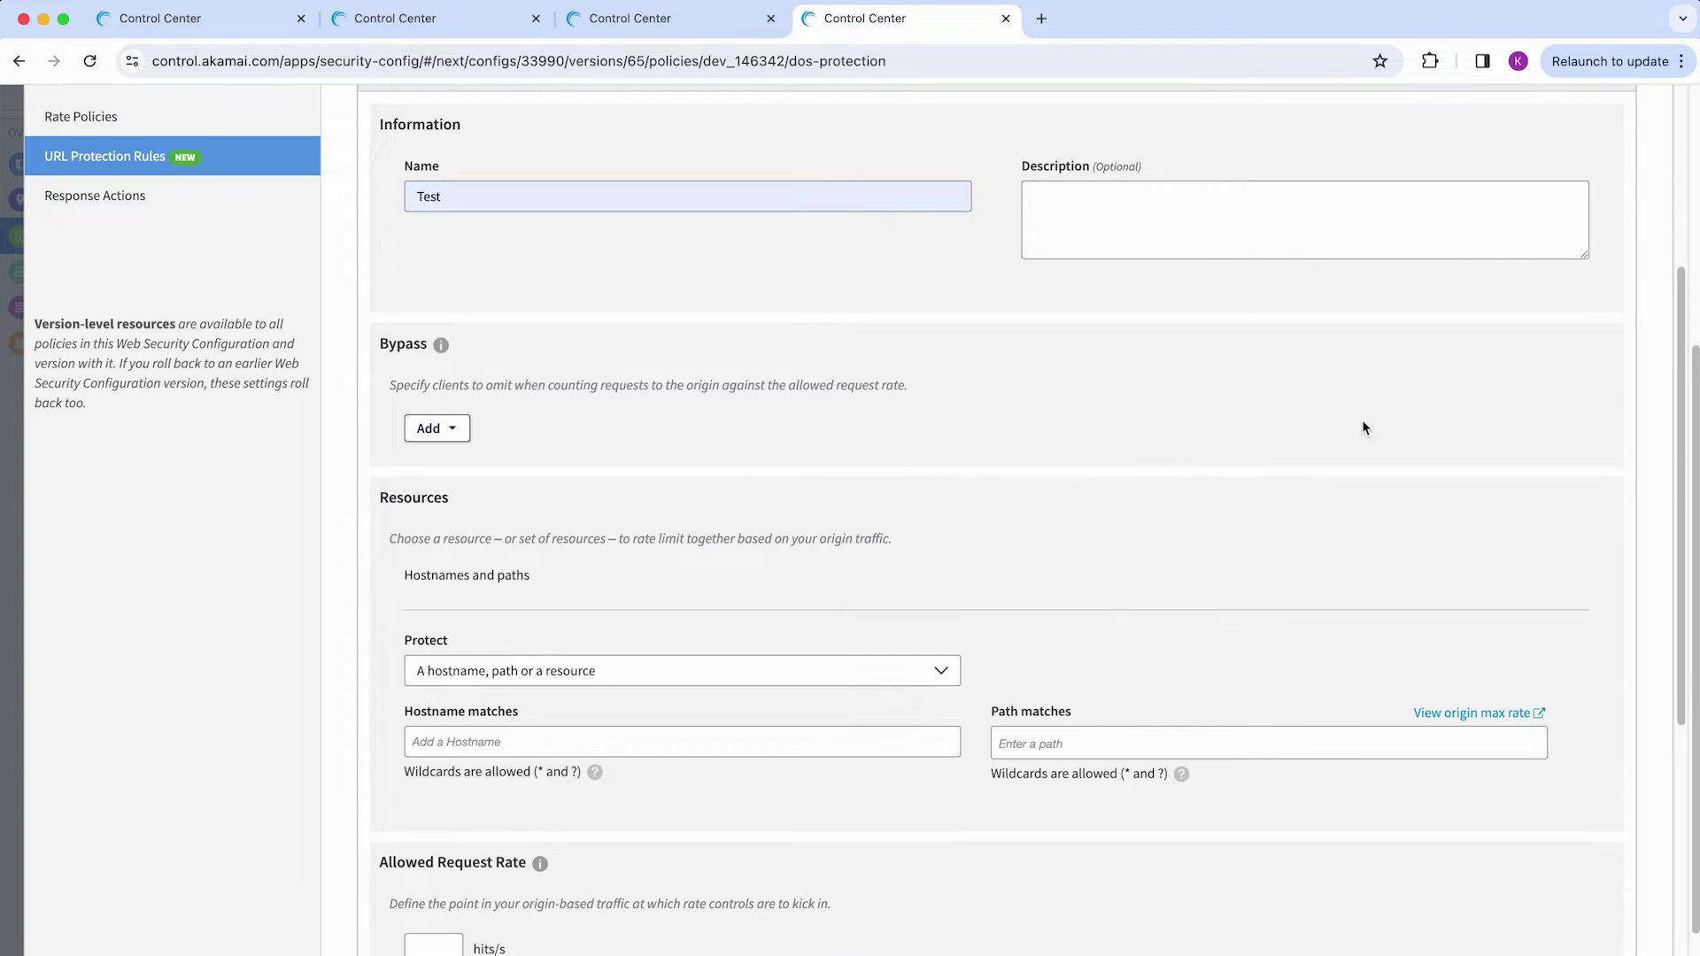
Step: Add a Request header bypass condition, view its header name and match operator options, and remove the condition
click(437, 429)
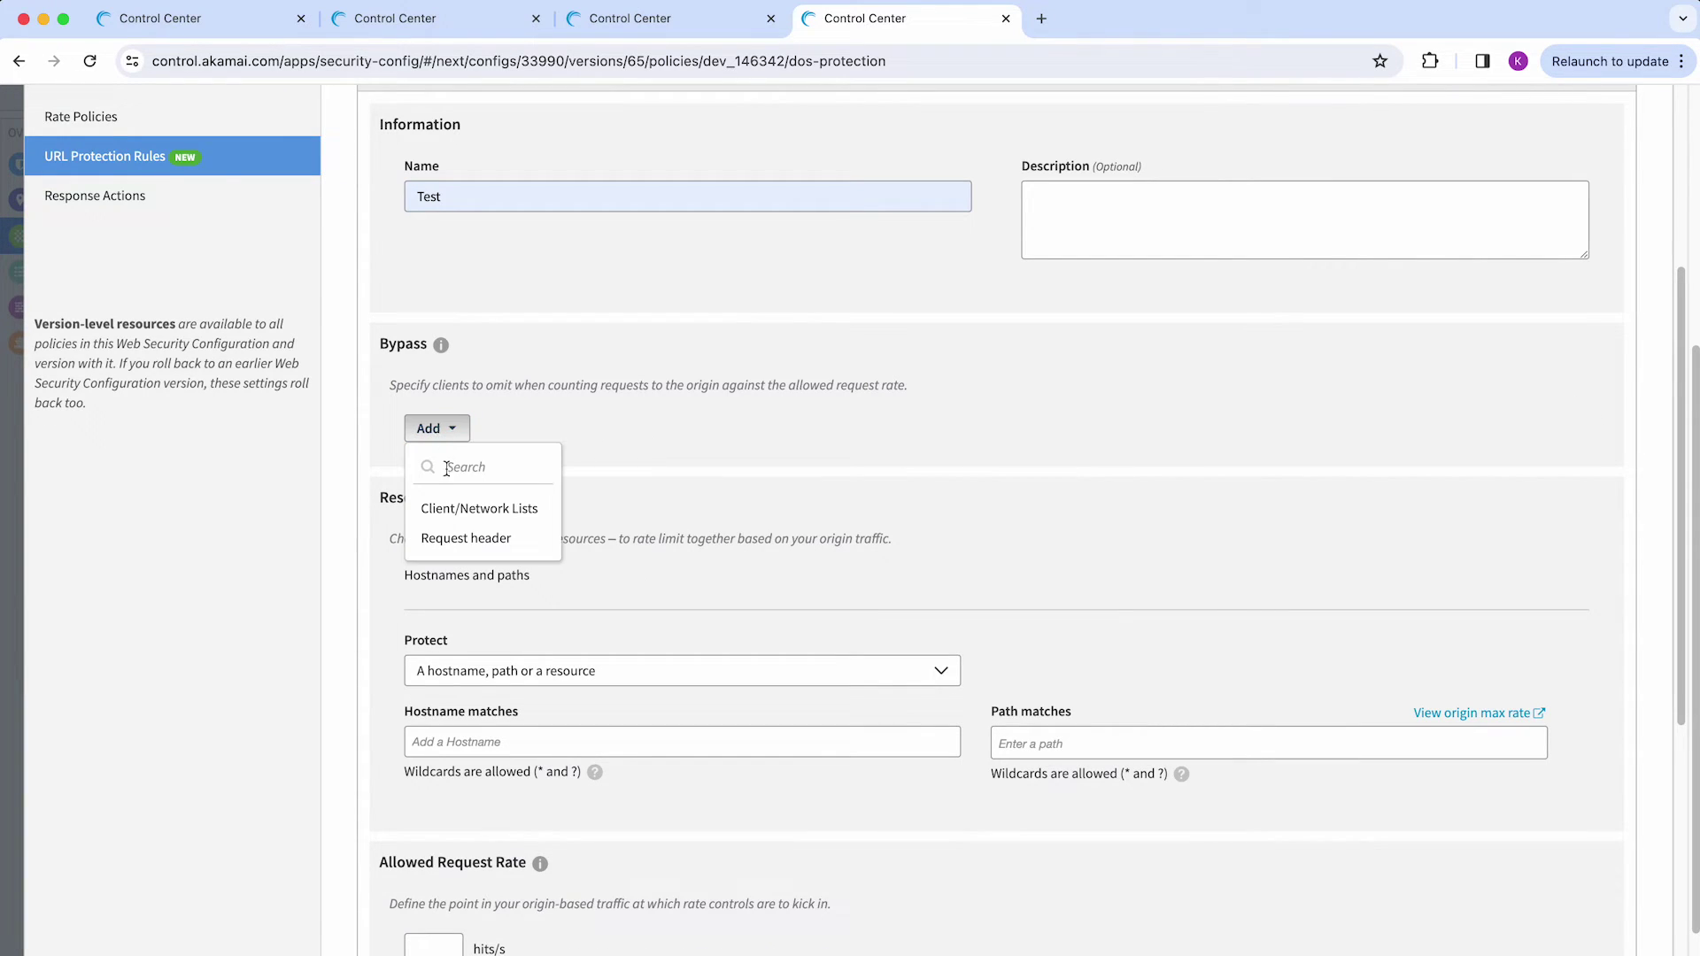
click(452, 543)
click(740, 430)
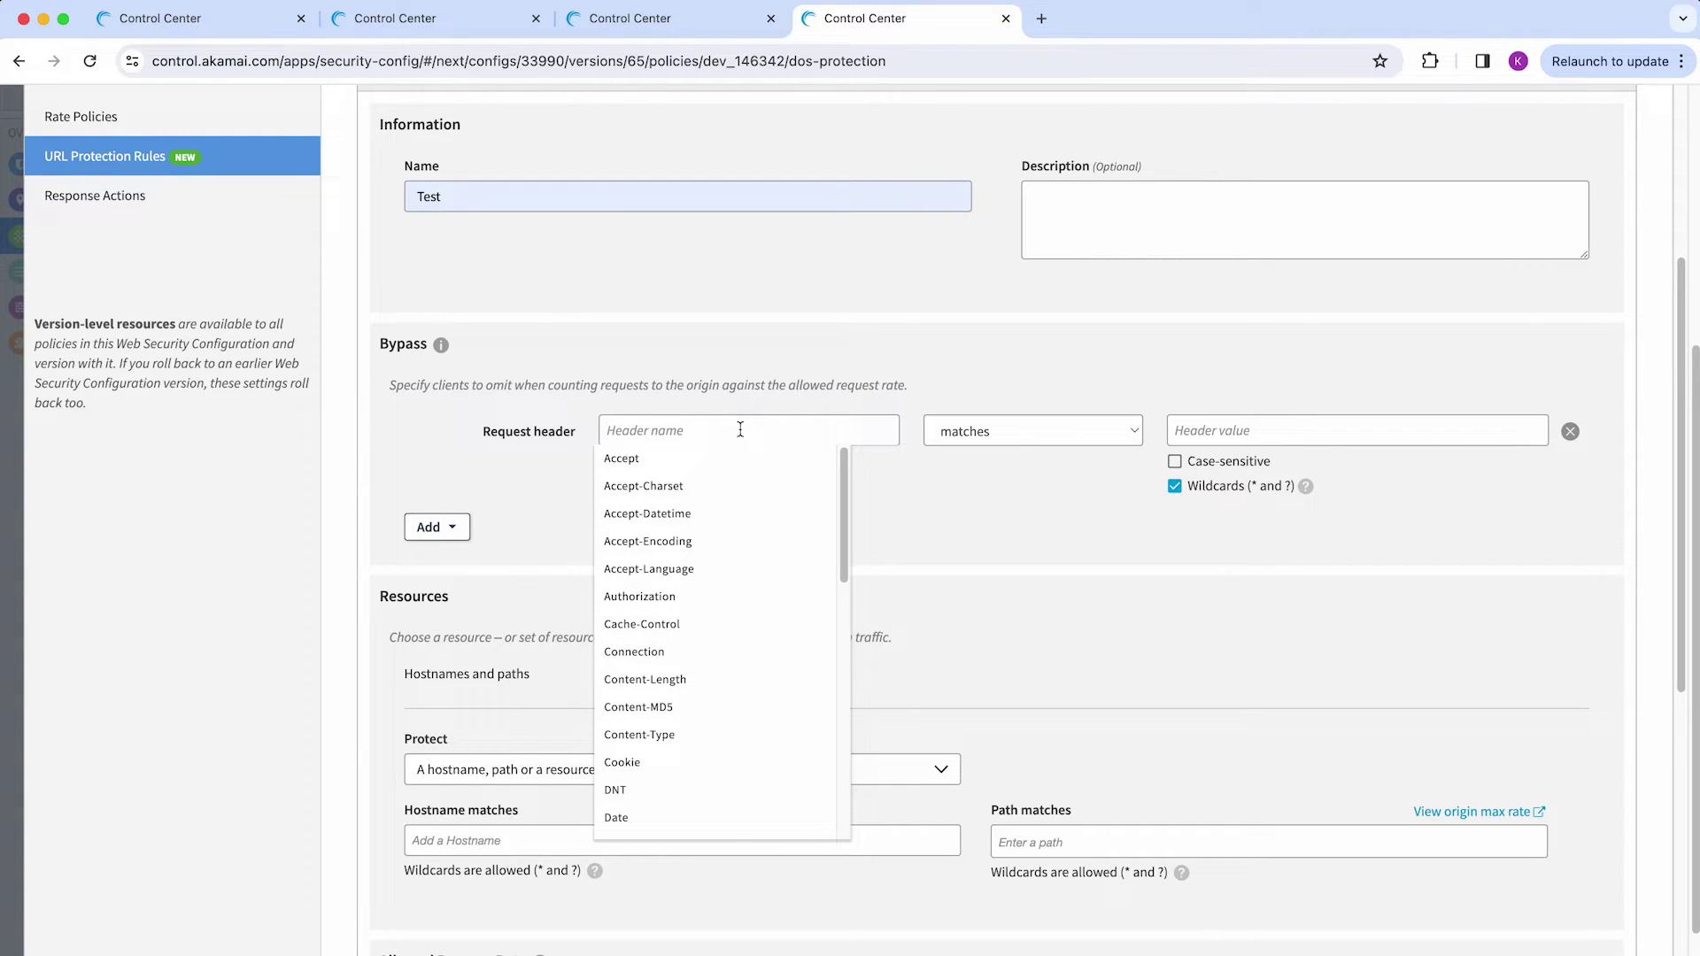
click(974, 429)
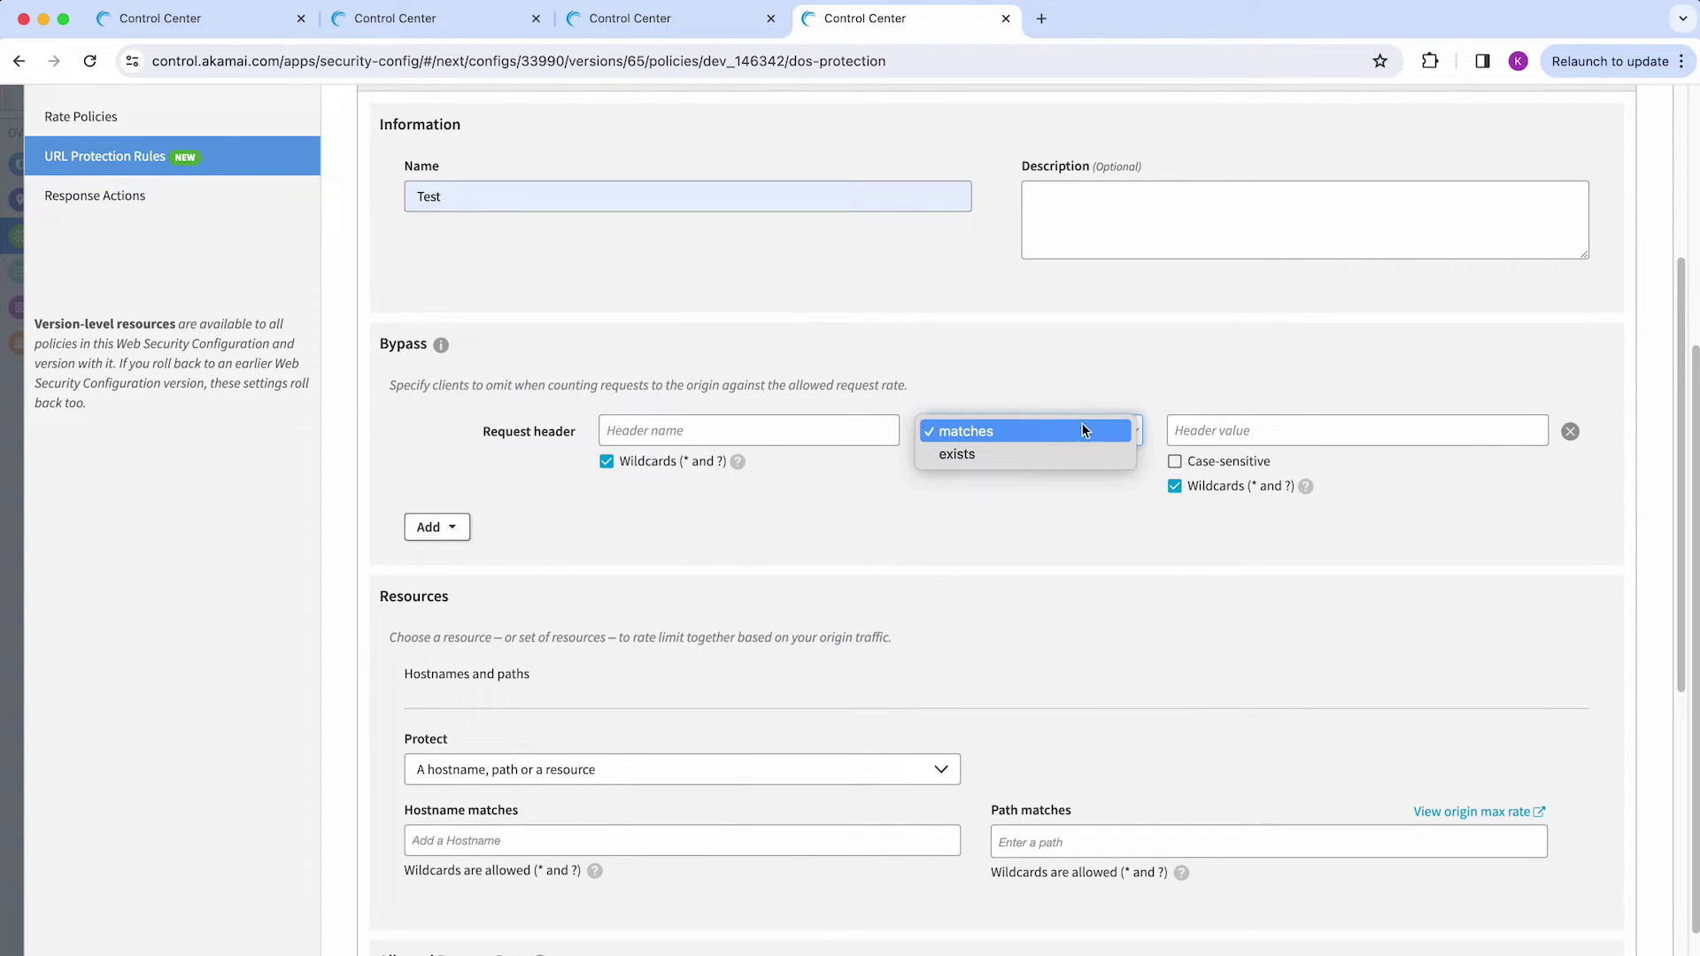
click(1571, 433)
click(1570, 433)
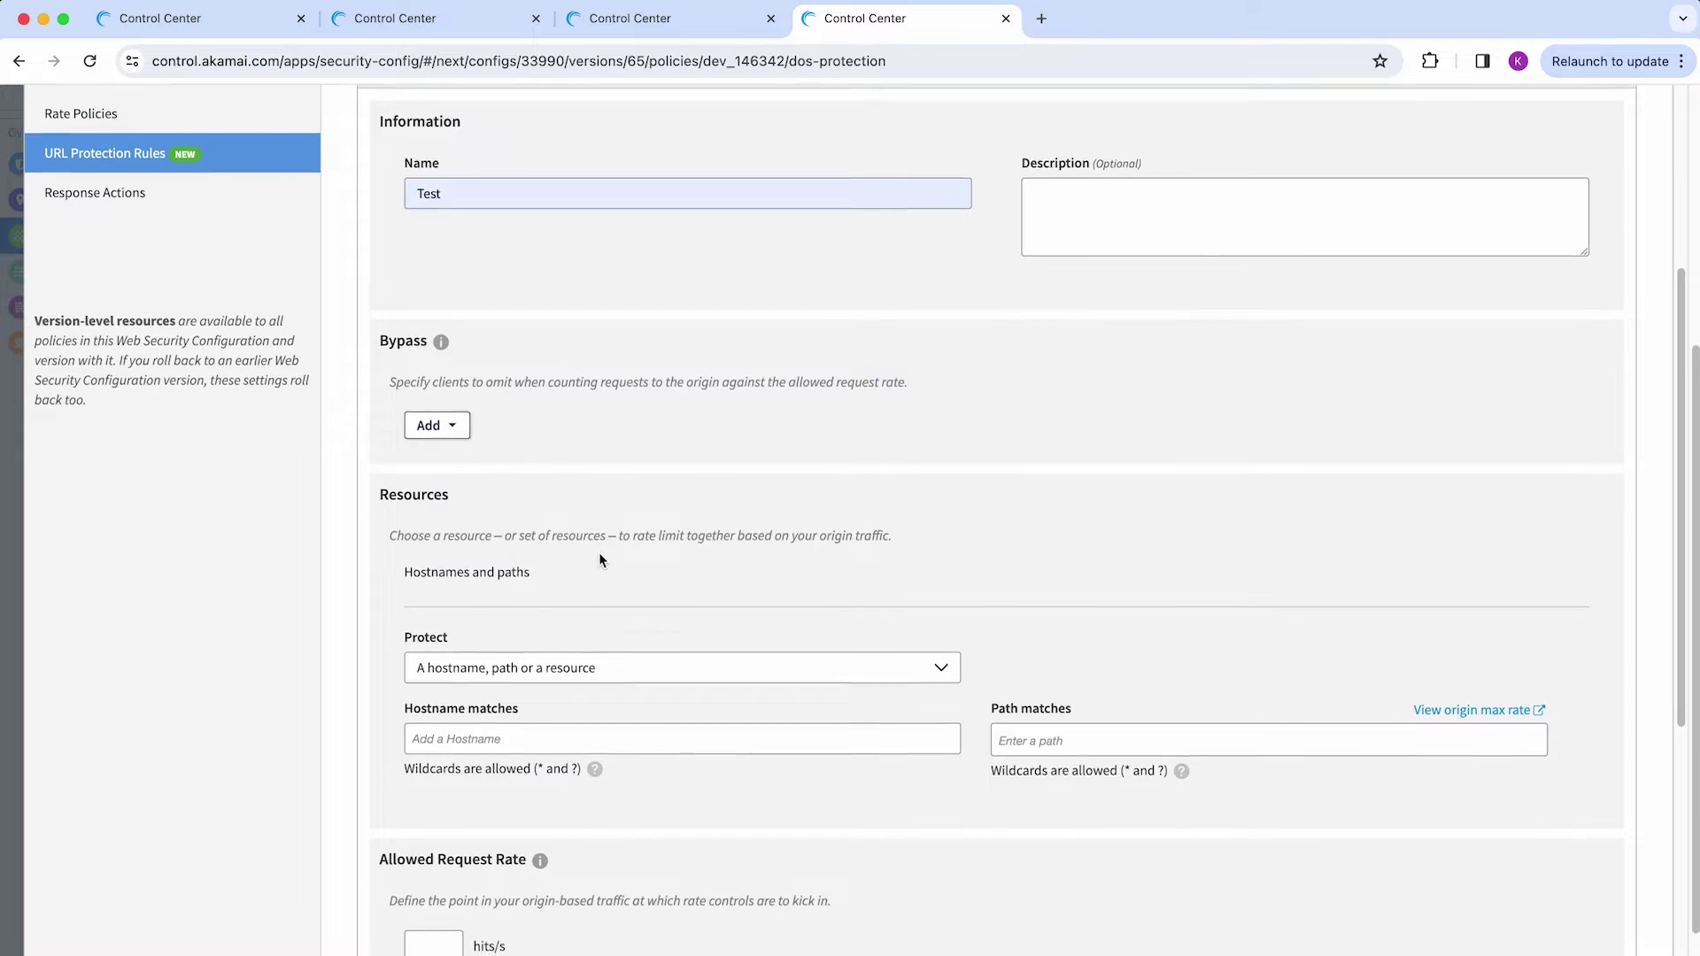
Step: Set the rule's resources to protect "A hostname, path or a resource"
scroll(599, 552, down, 2)
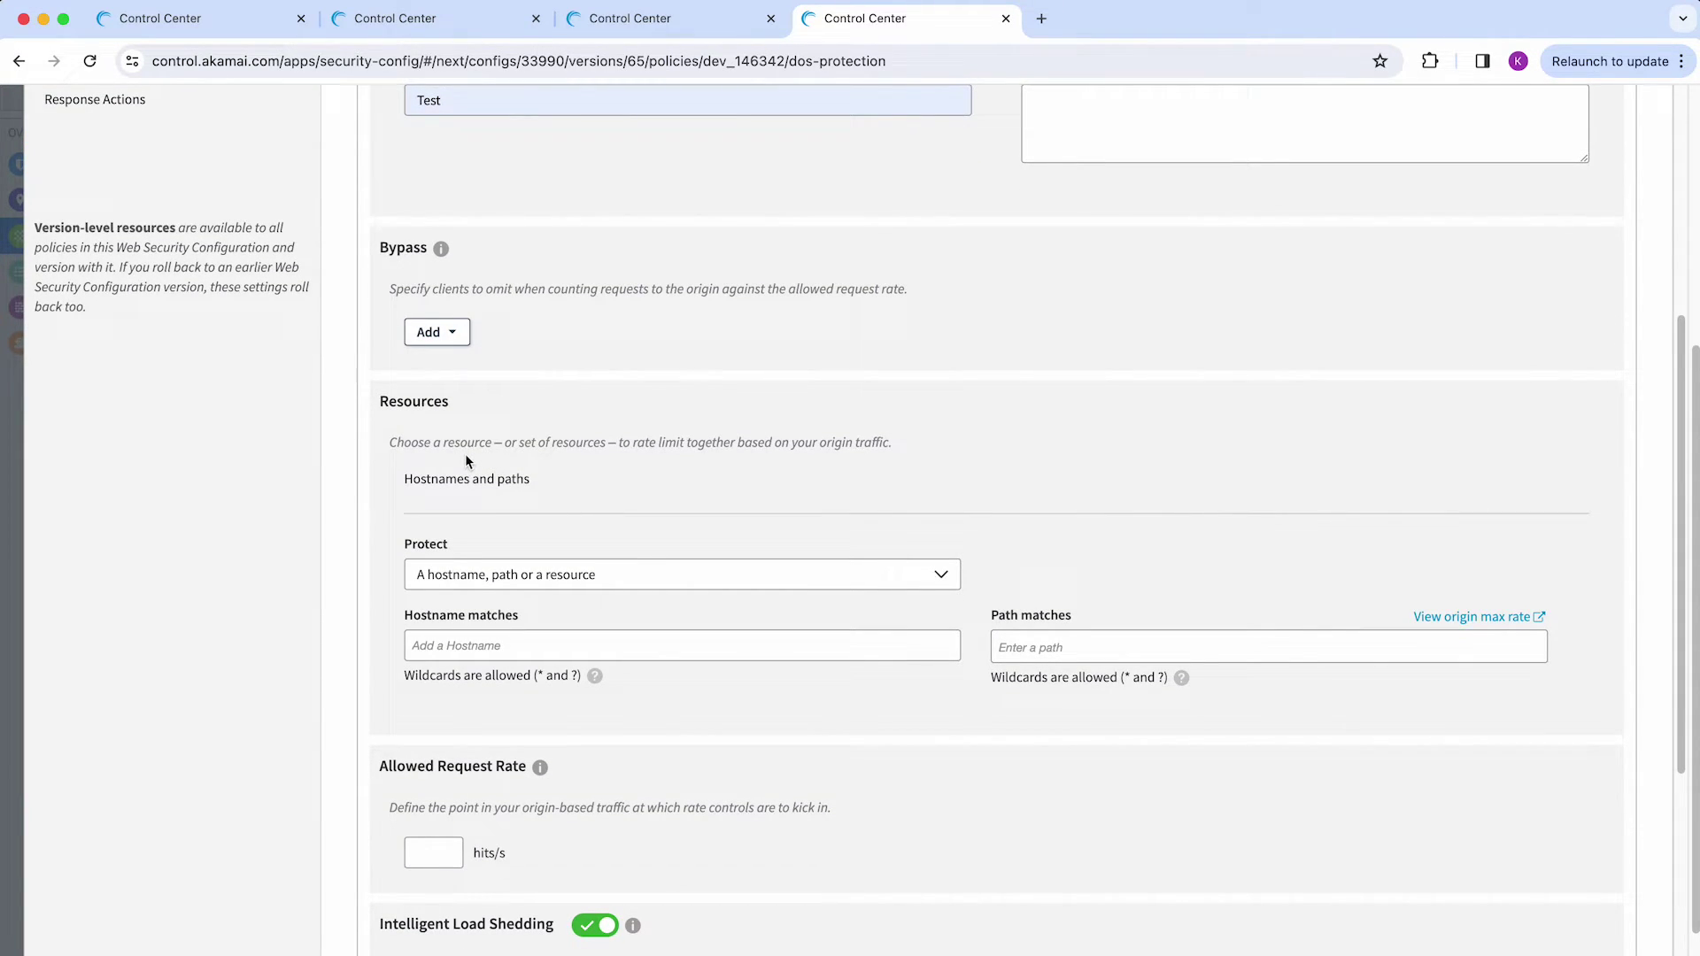
click(520, 584)
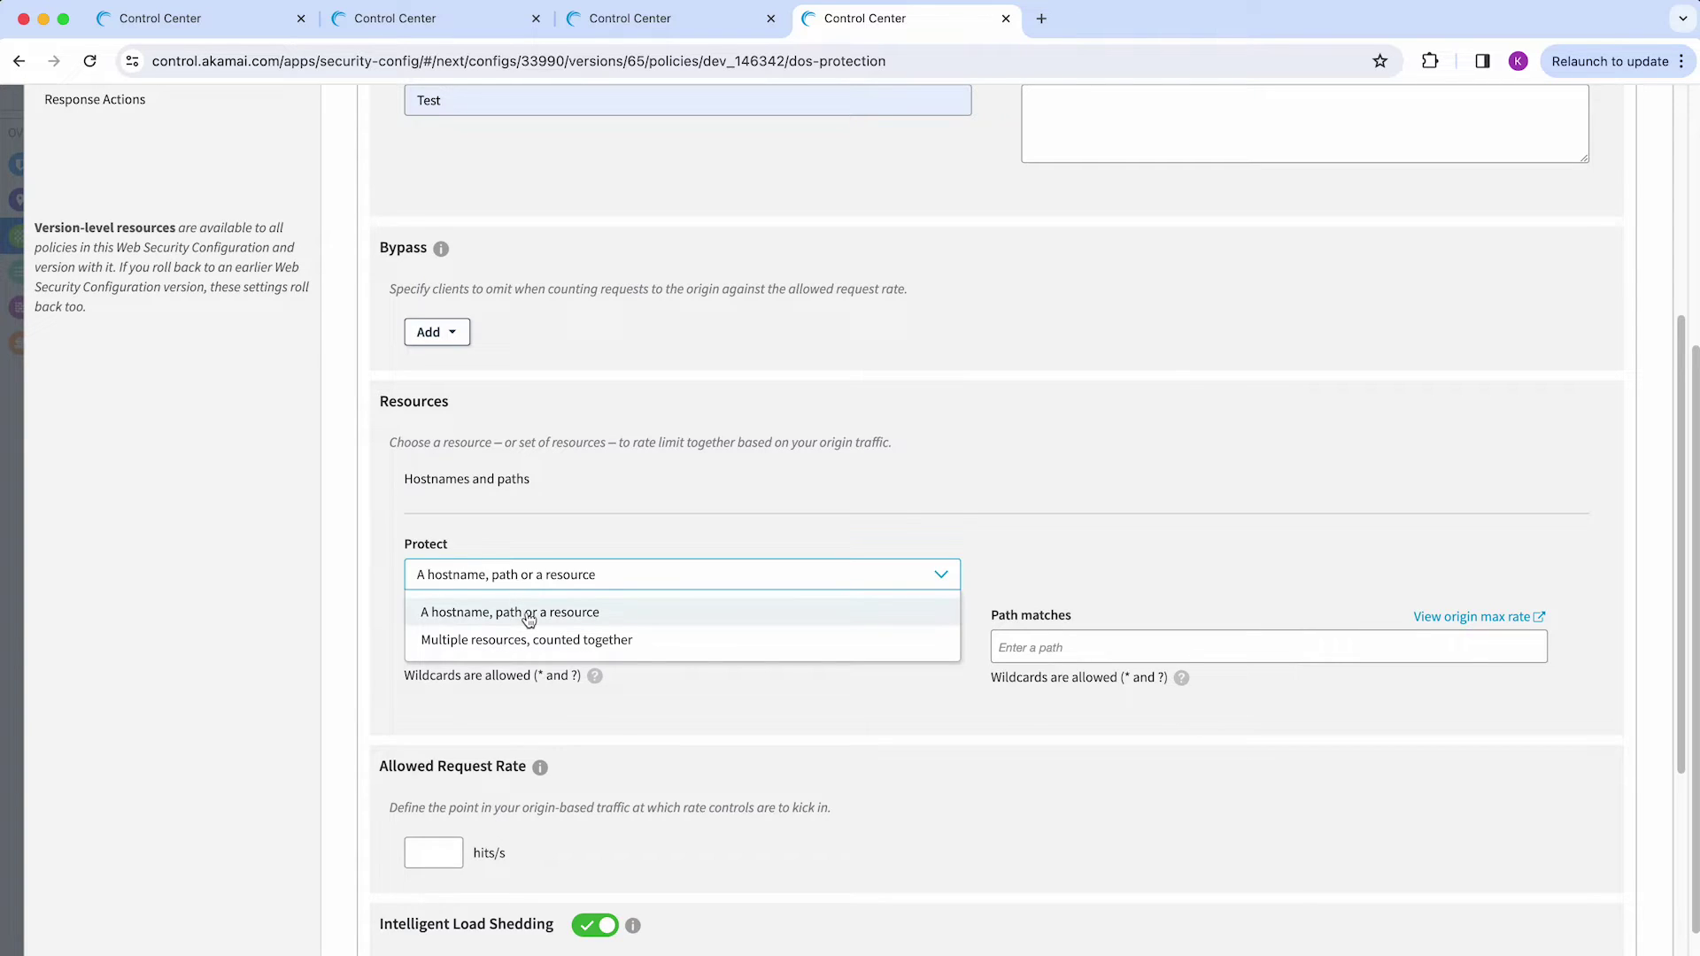
click(529, 619)
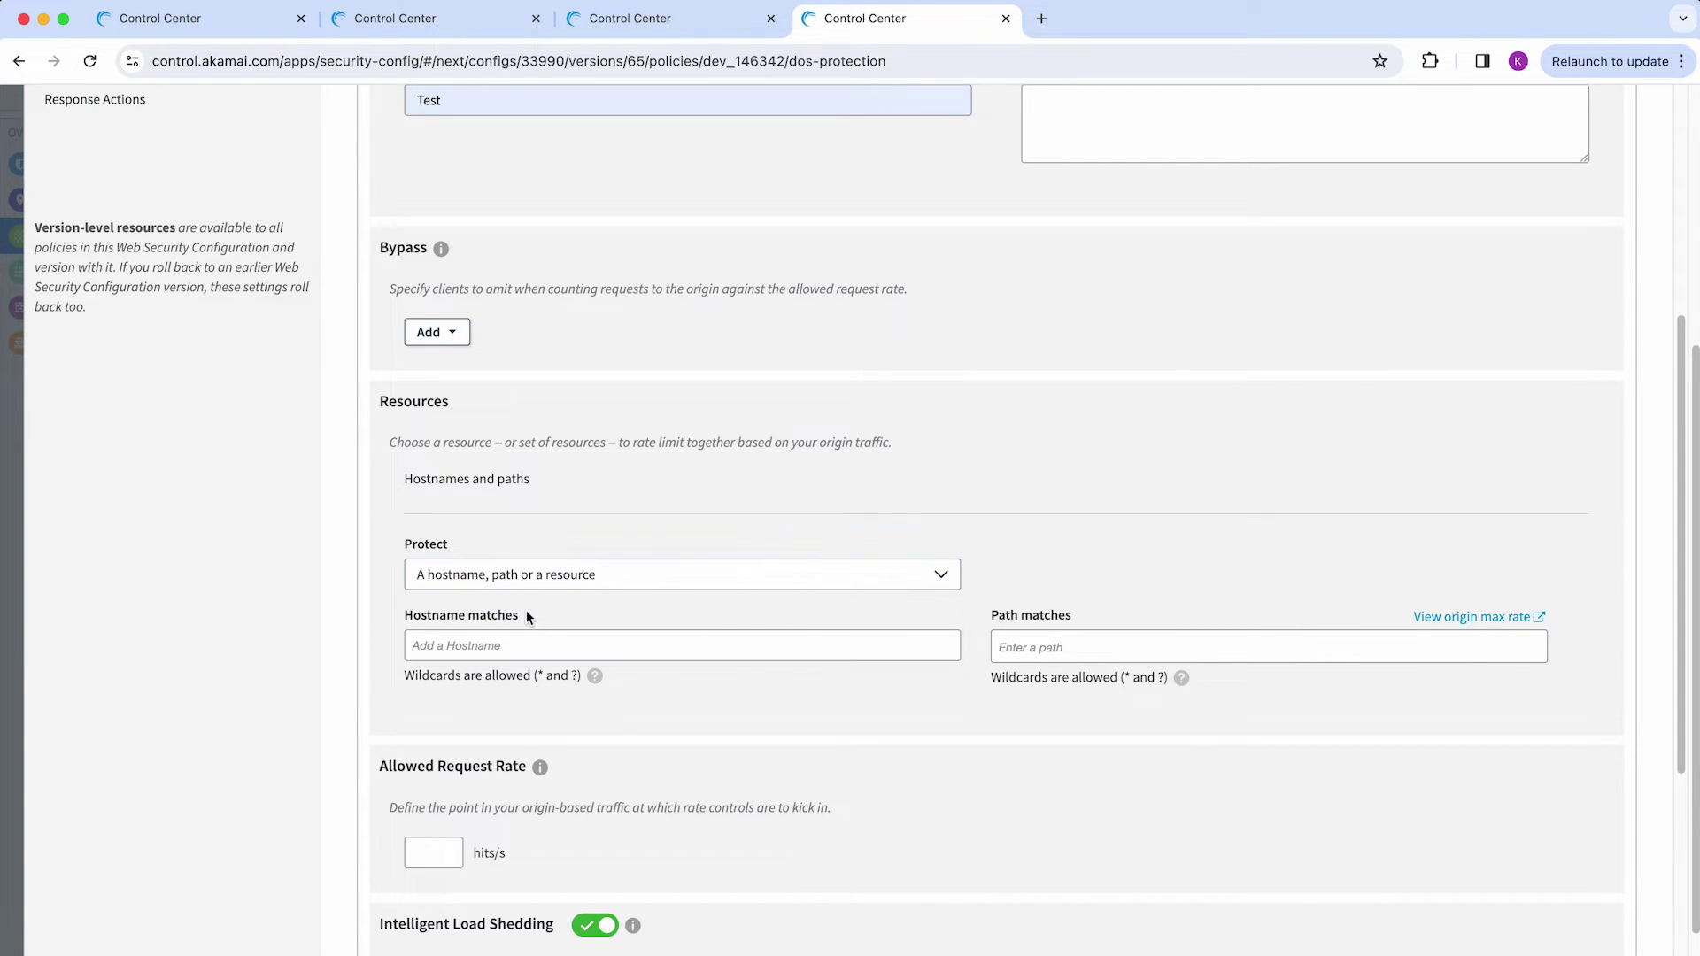
click(535, 643)
text(www.e)
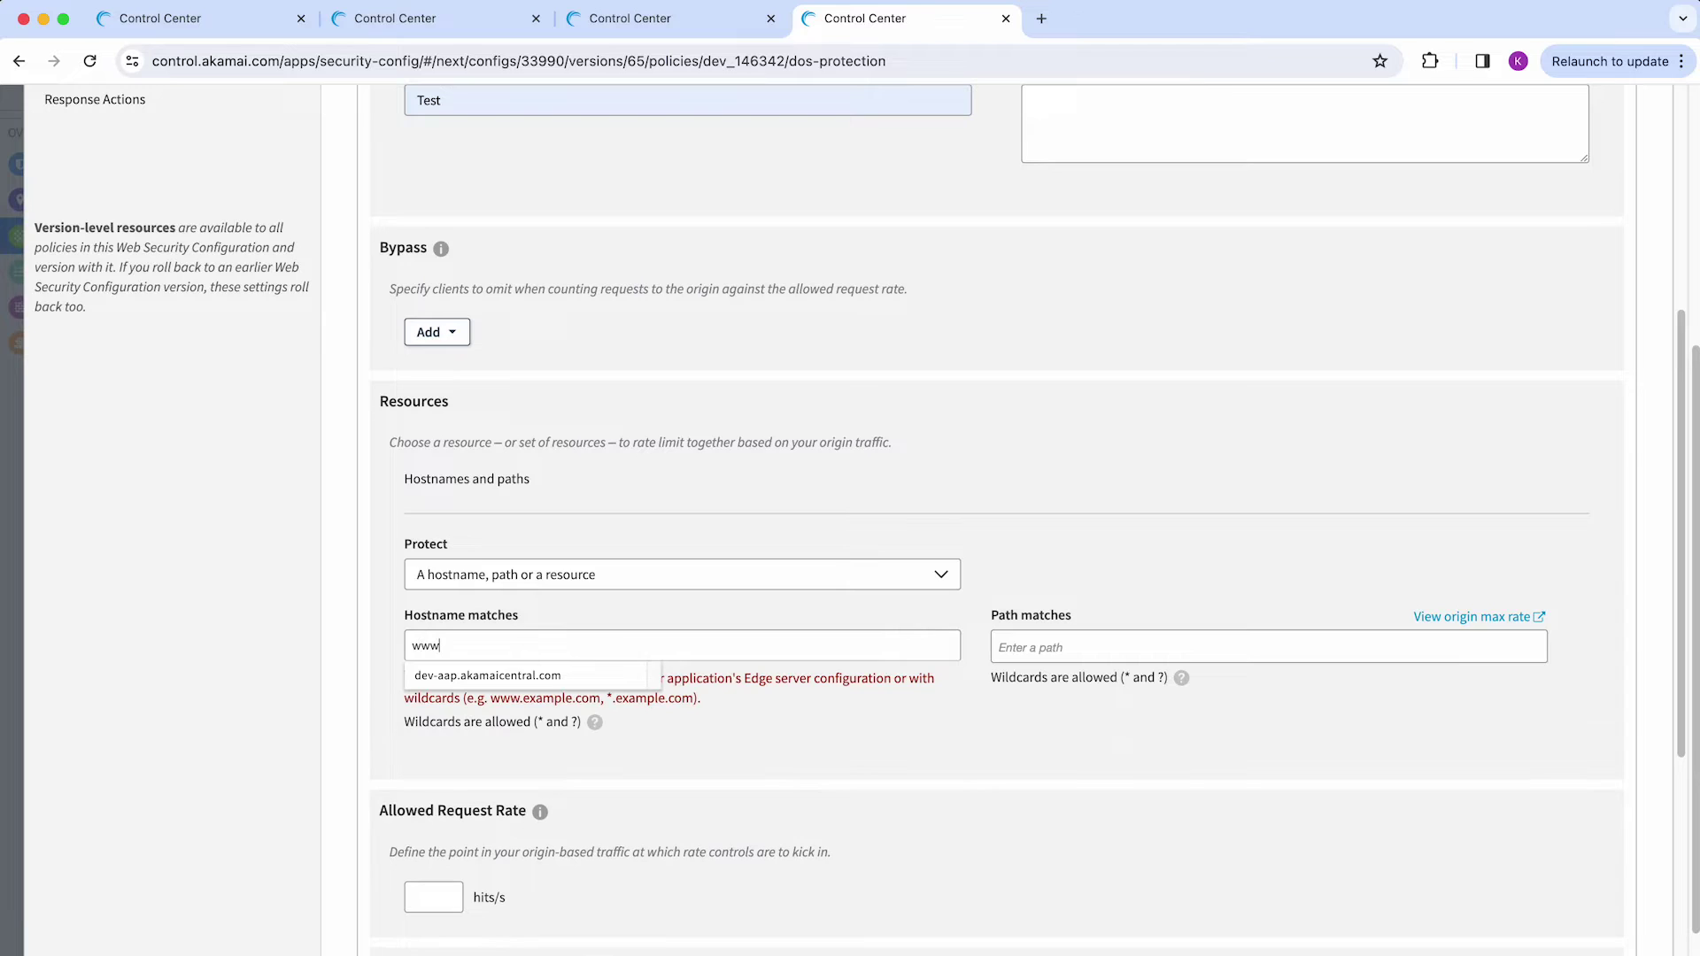
key(BackSpace)
key(BackSpace)
key(BackSpace)
key(BackSpace)
key(BackSpace)
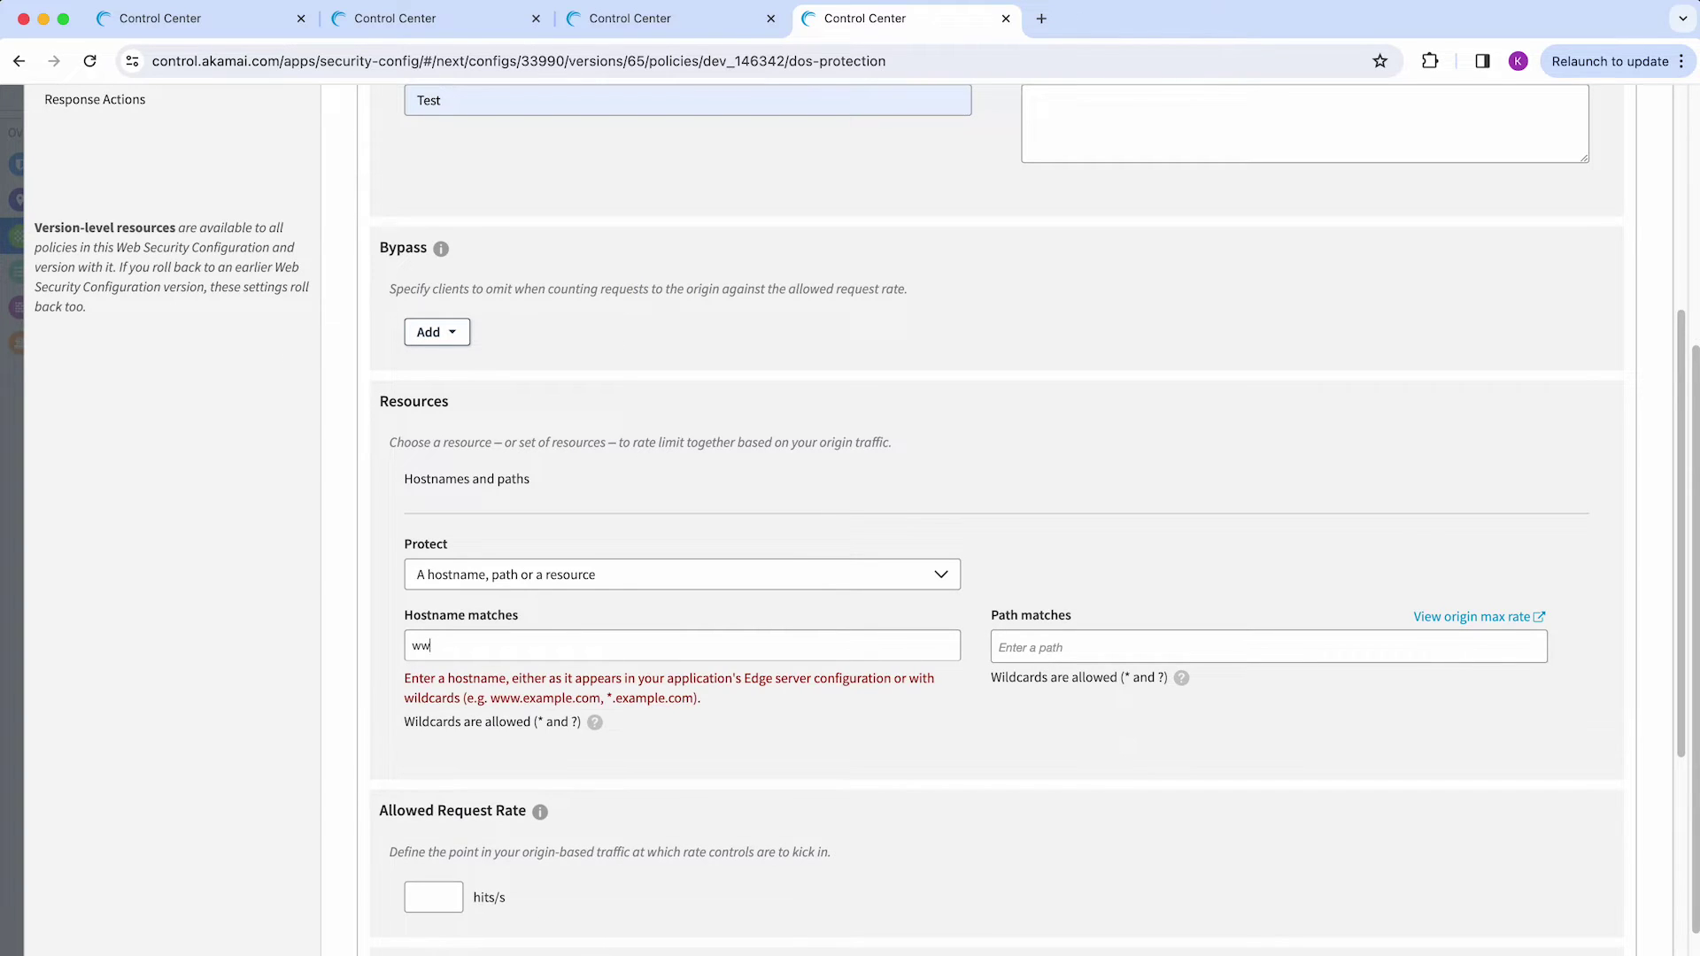
Step: Set the hostname match to dev-aap.akamaicentral.com and the path match to /members/
click(485, 653)
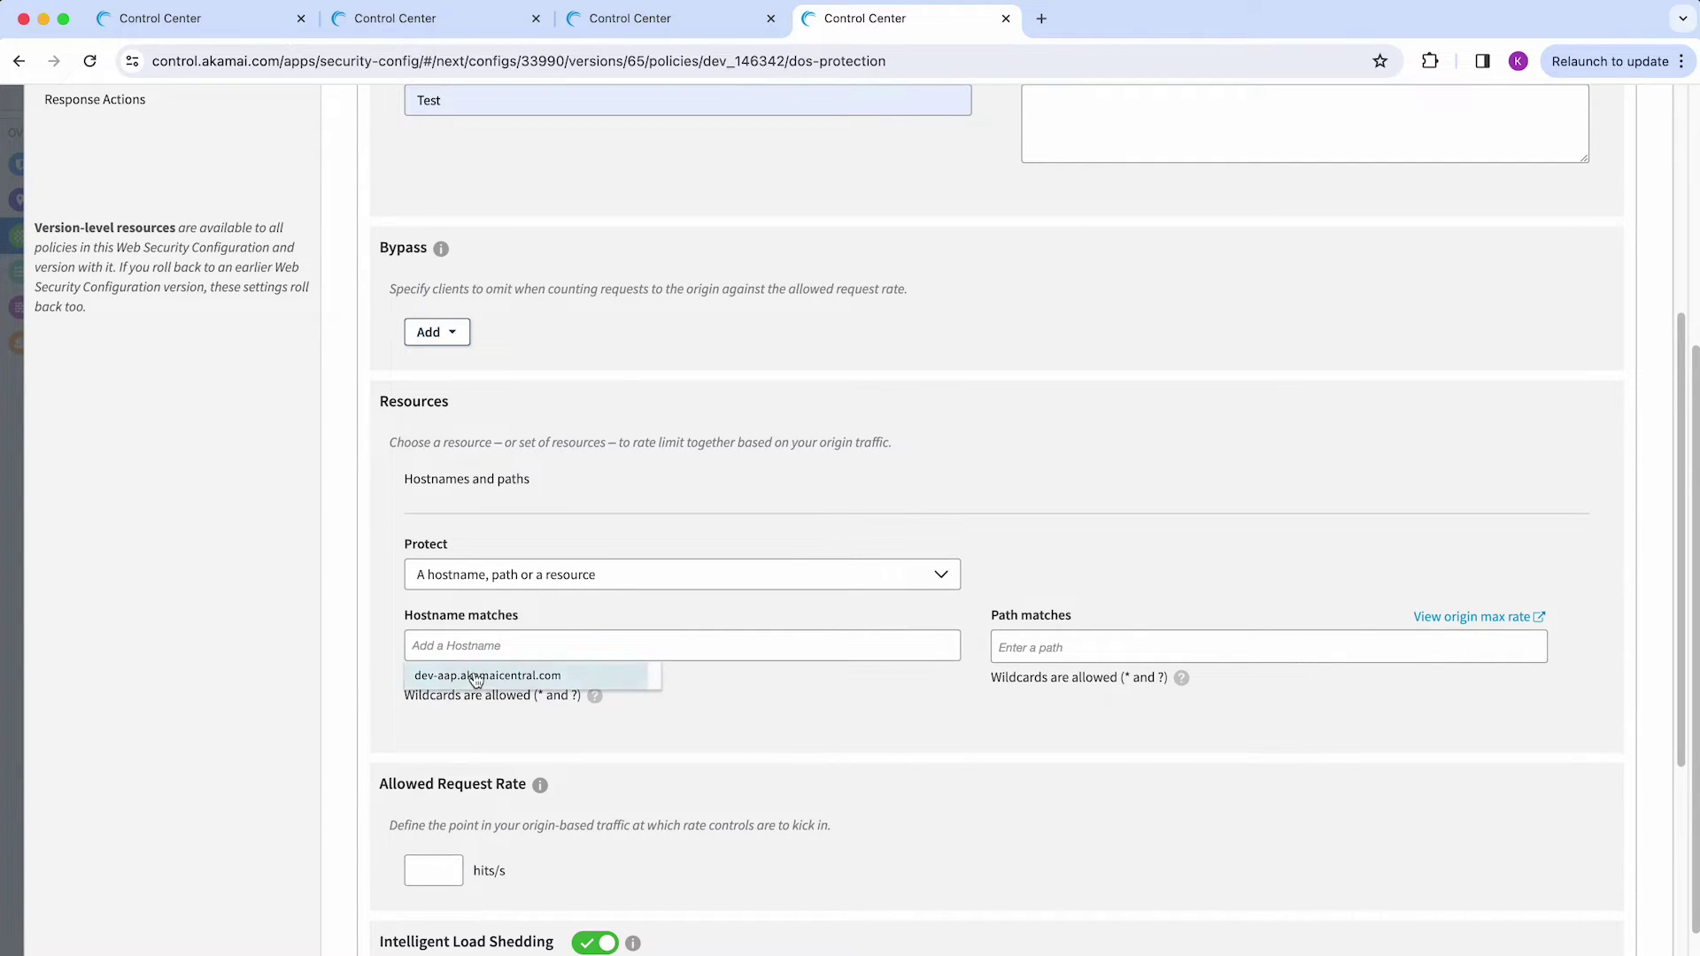
click(482, 674)
click(1067, 649)
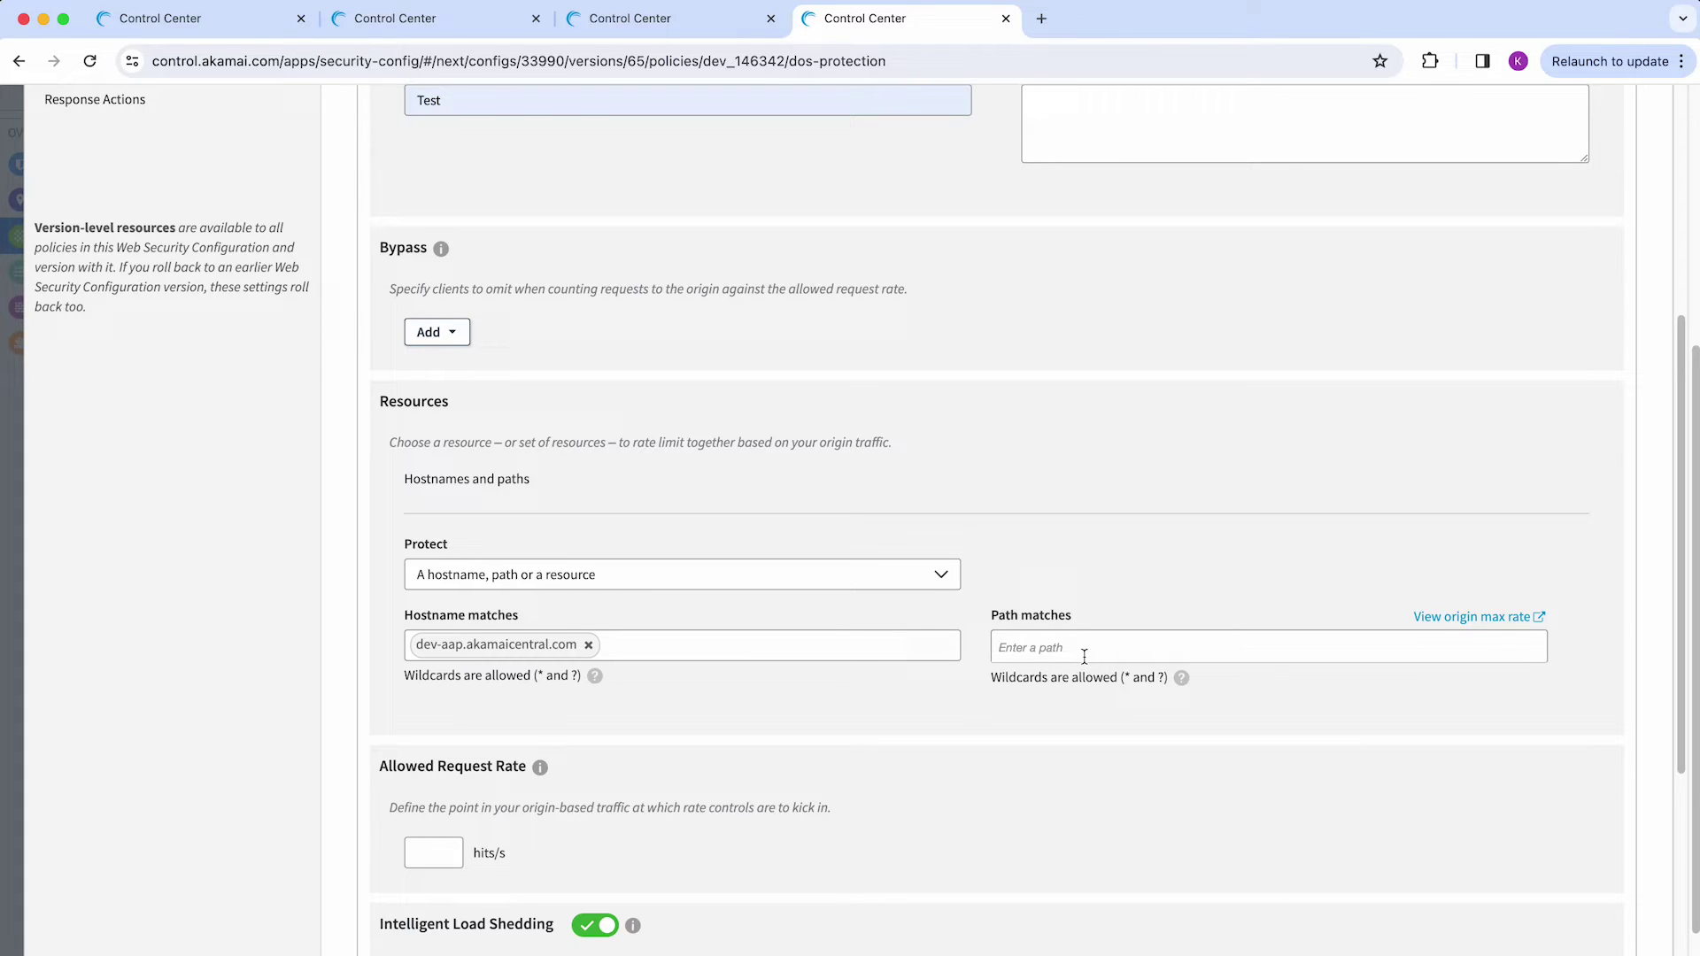
text(/members/)
key(Return)
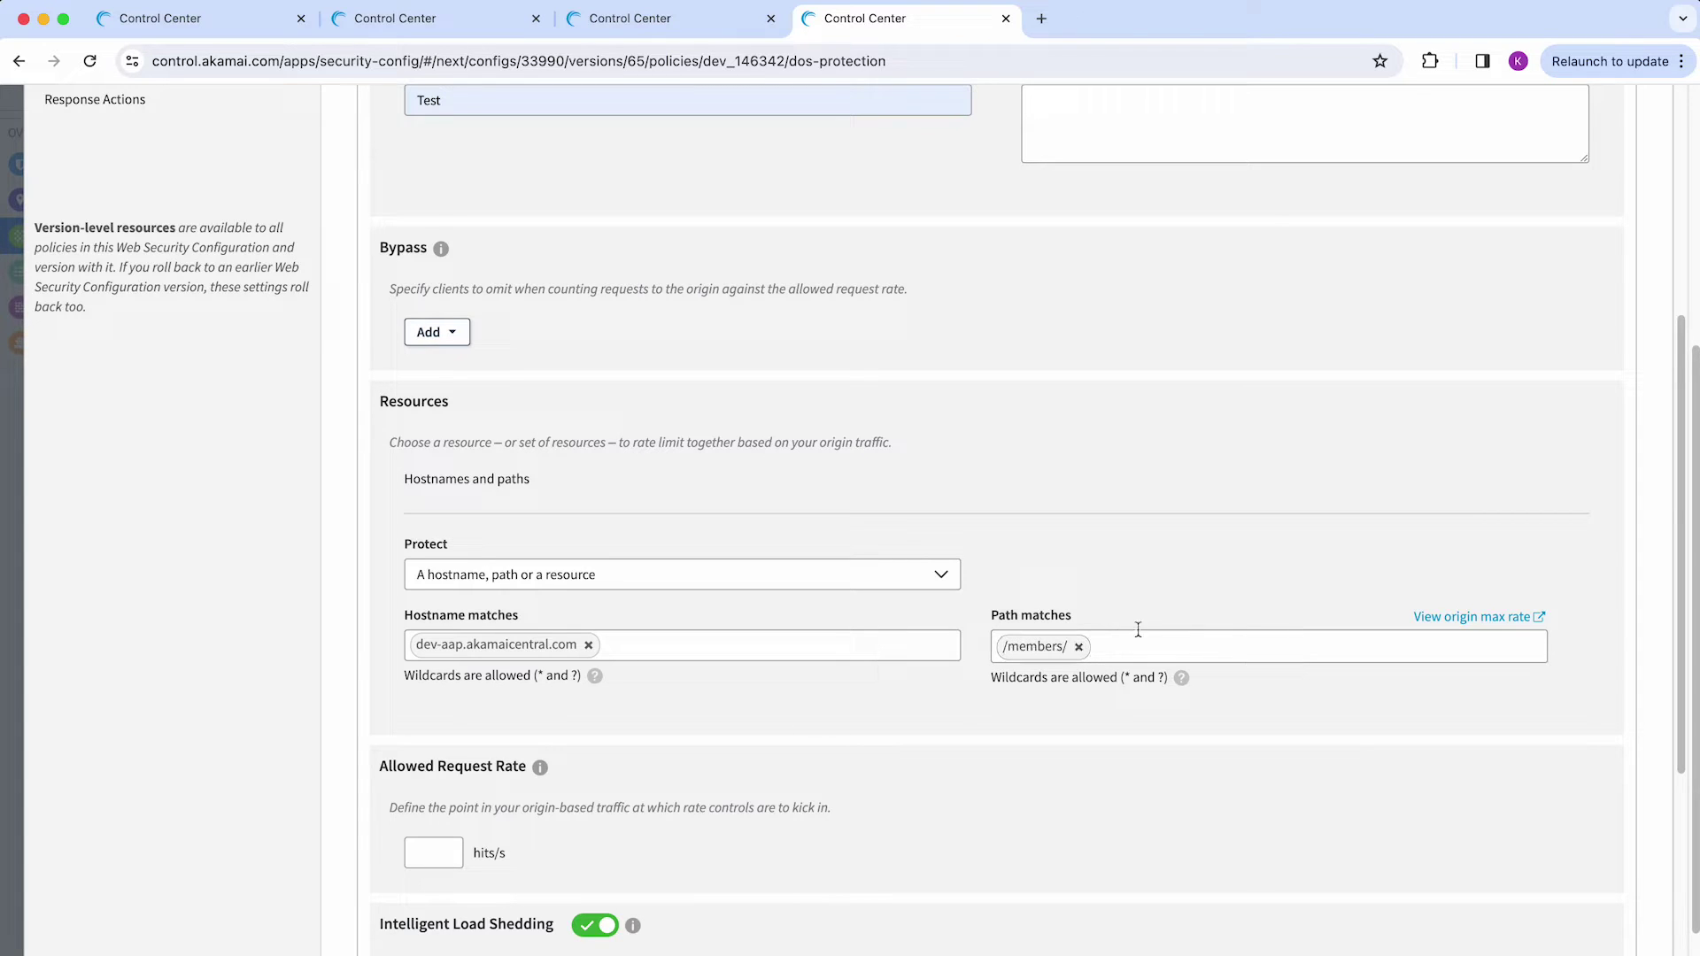
Step: Set the rule's allowed request rate to 100 hits/s
scroll(953, 620, down, 3)
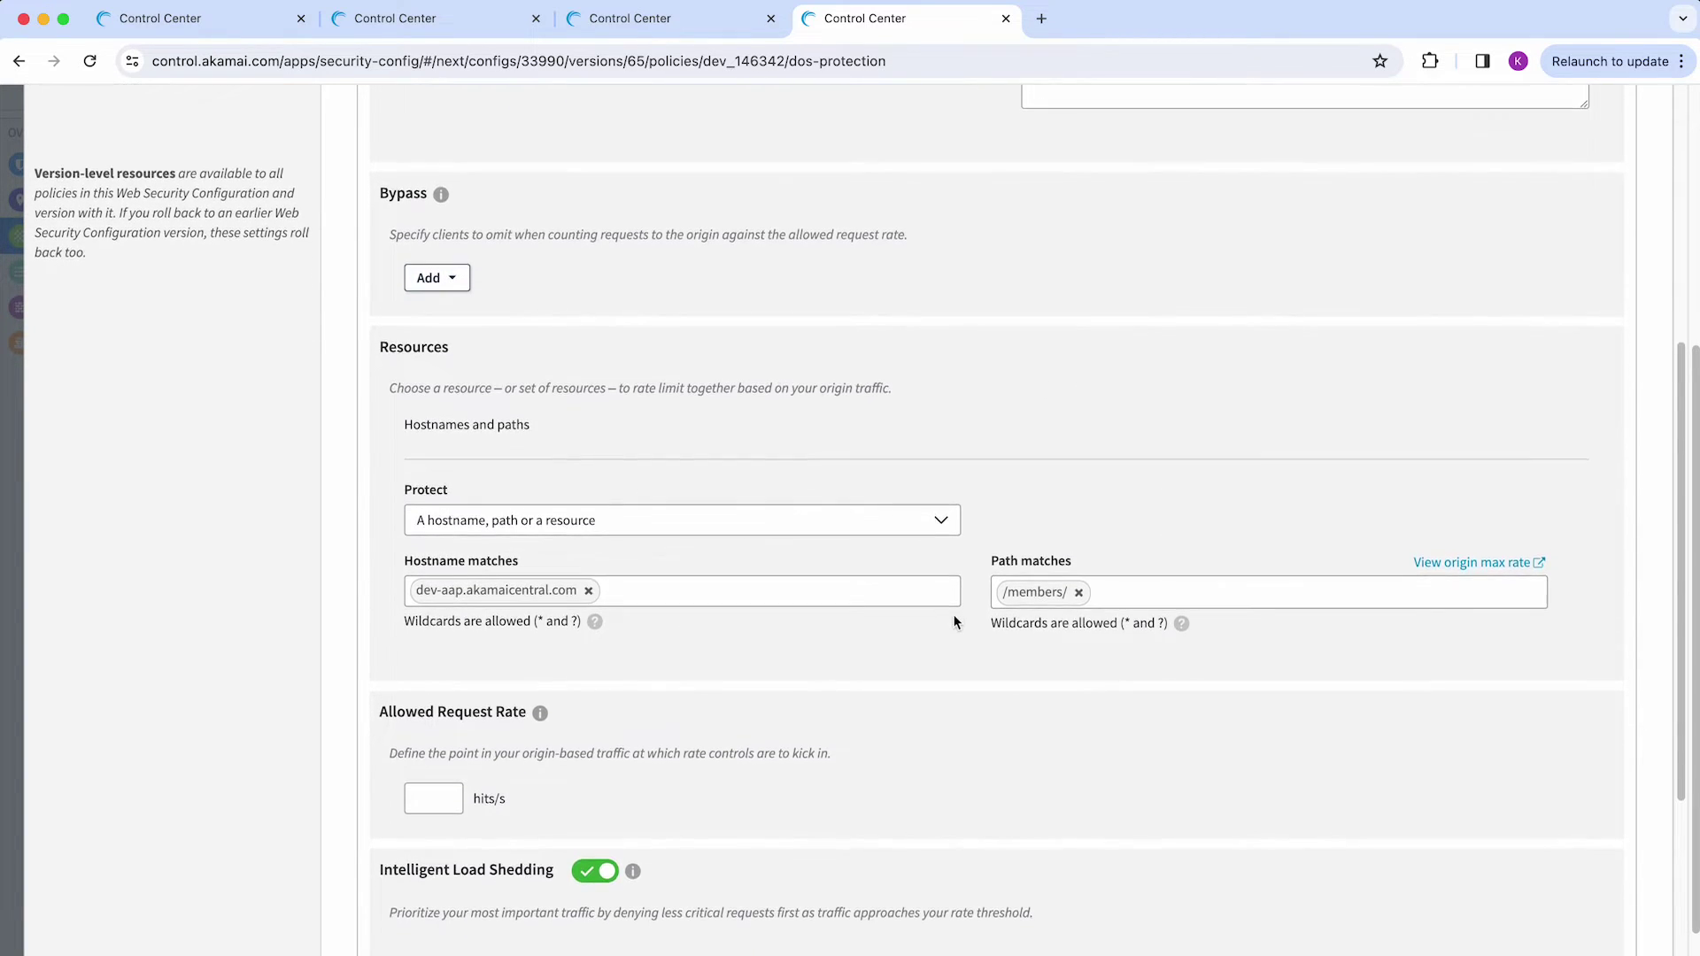
scroll(735, 550, down, 2)
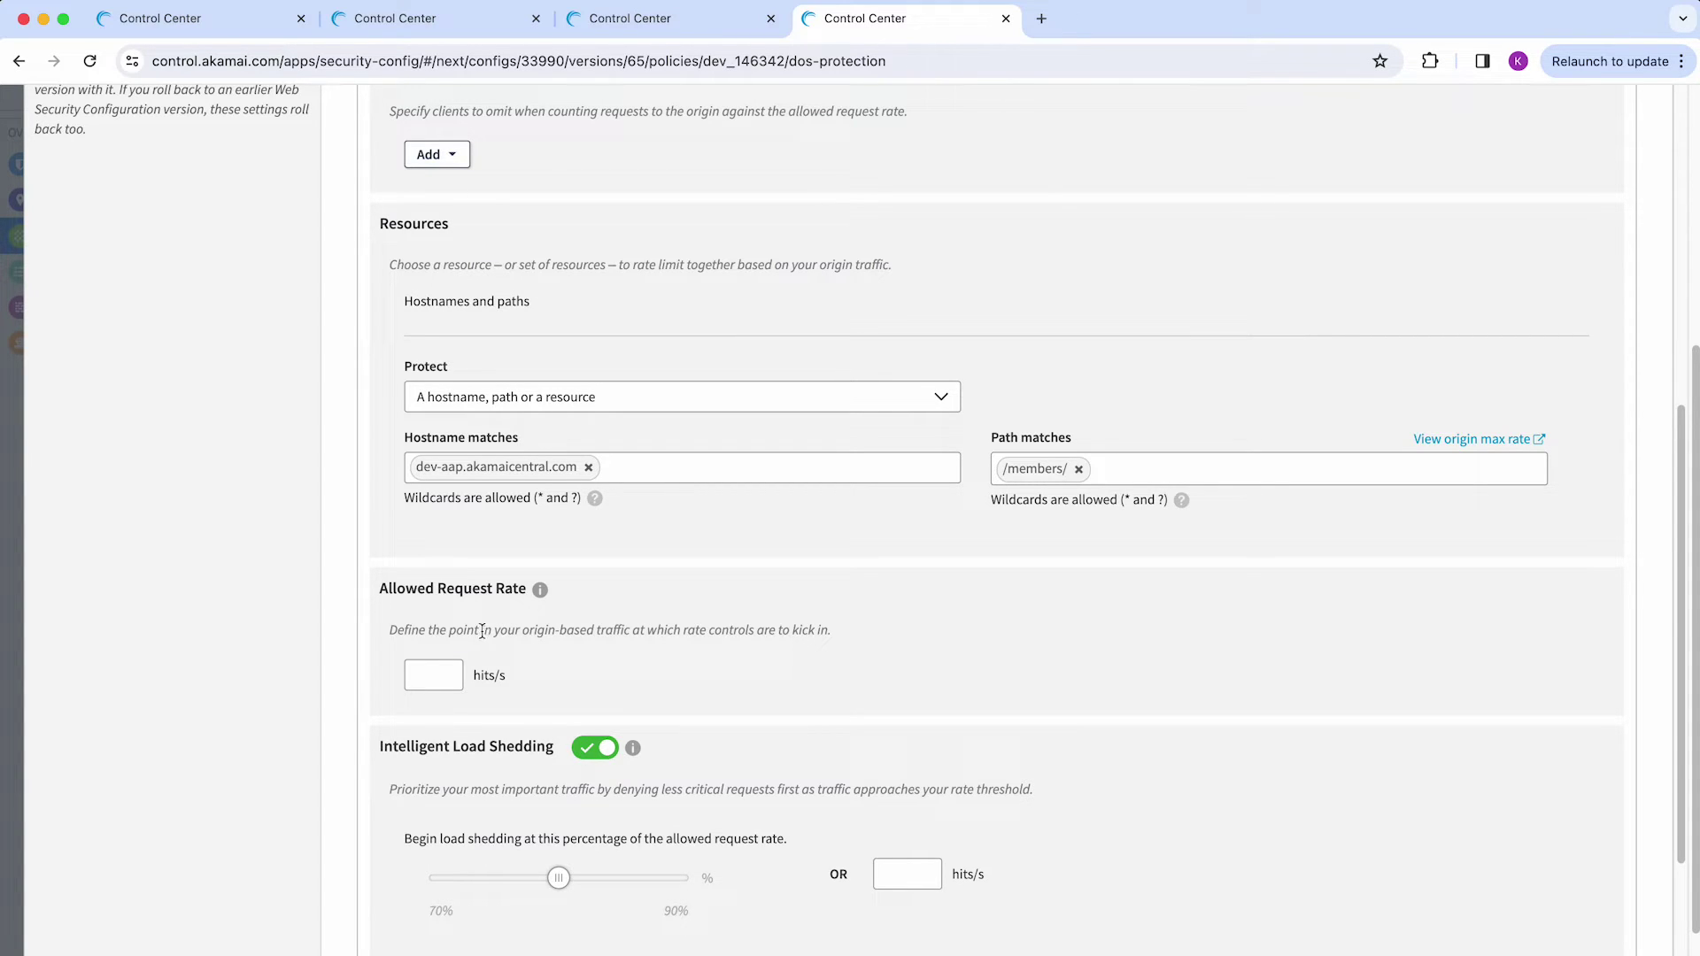
click(441, 675)
text(1000)
click(612, 688)
Step: Review the Intelligent Load Shedding settings and save the URL protection rule
scroll(650, 685, down, 3)
scroll(652, 687, down, 2)
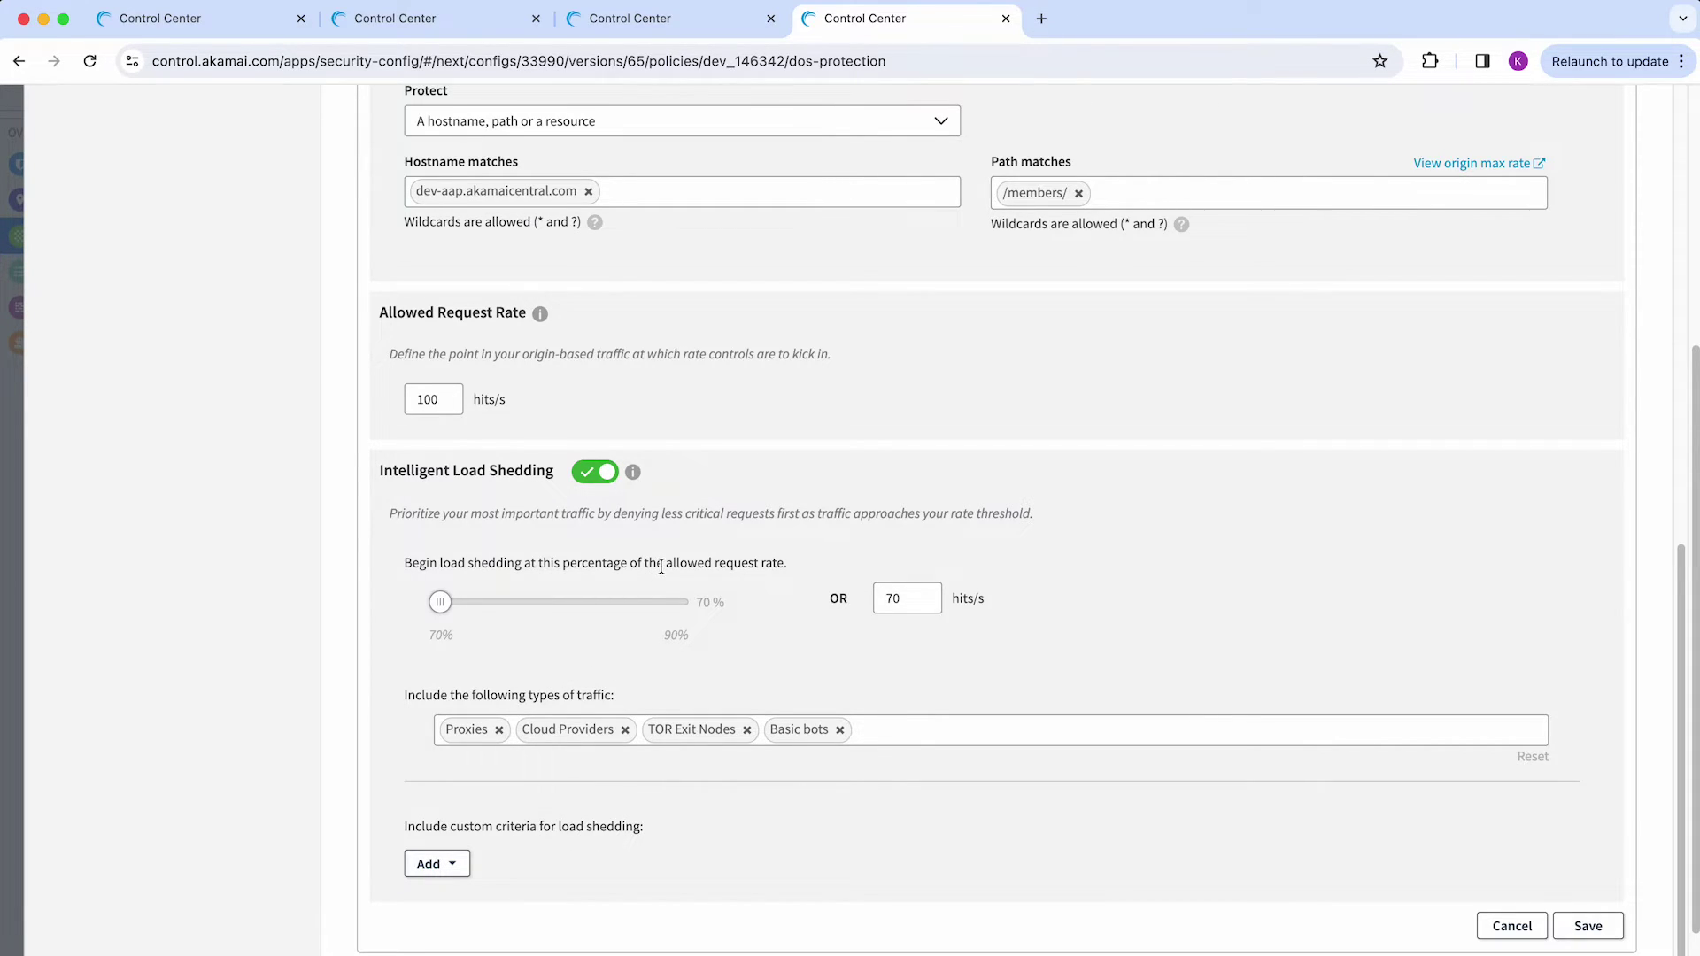
scroll(660, 567, up, 1)
scroll(660, 567, up, 3)
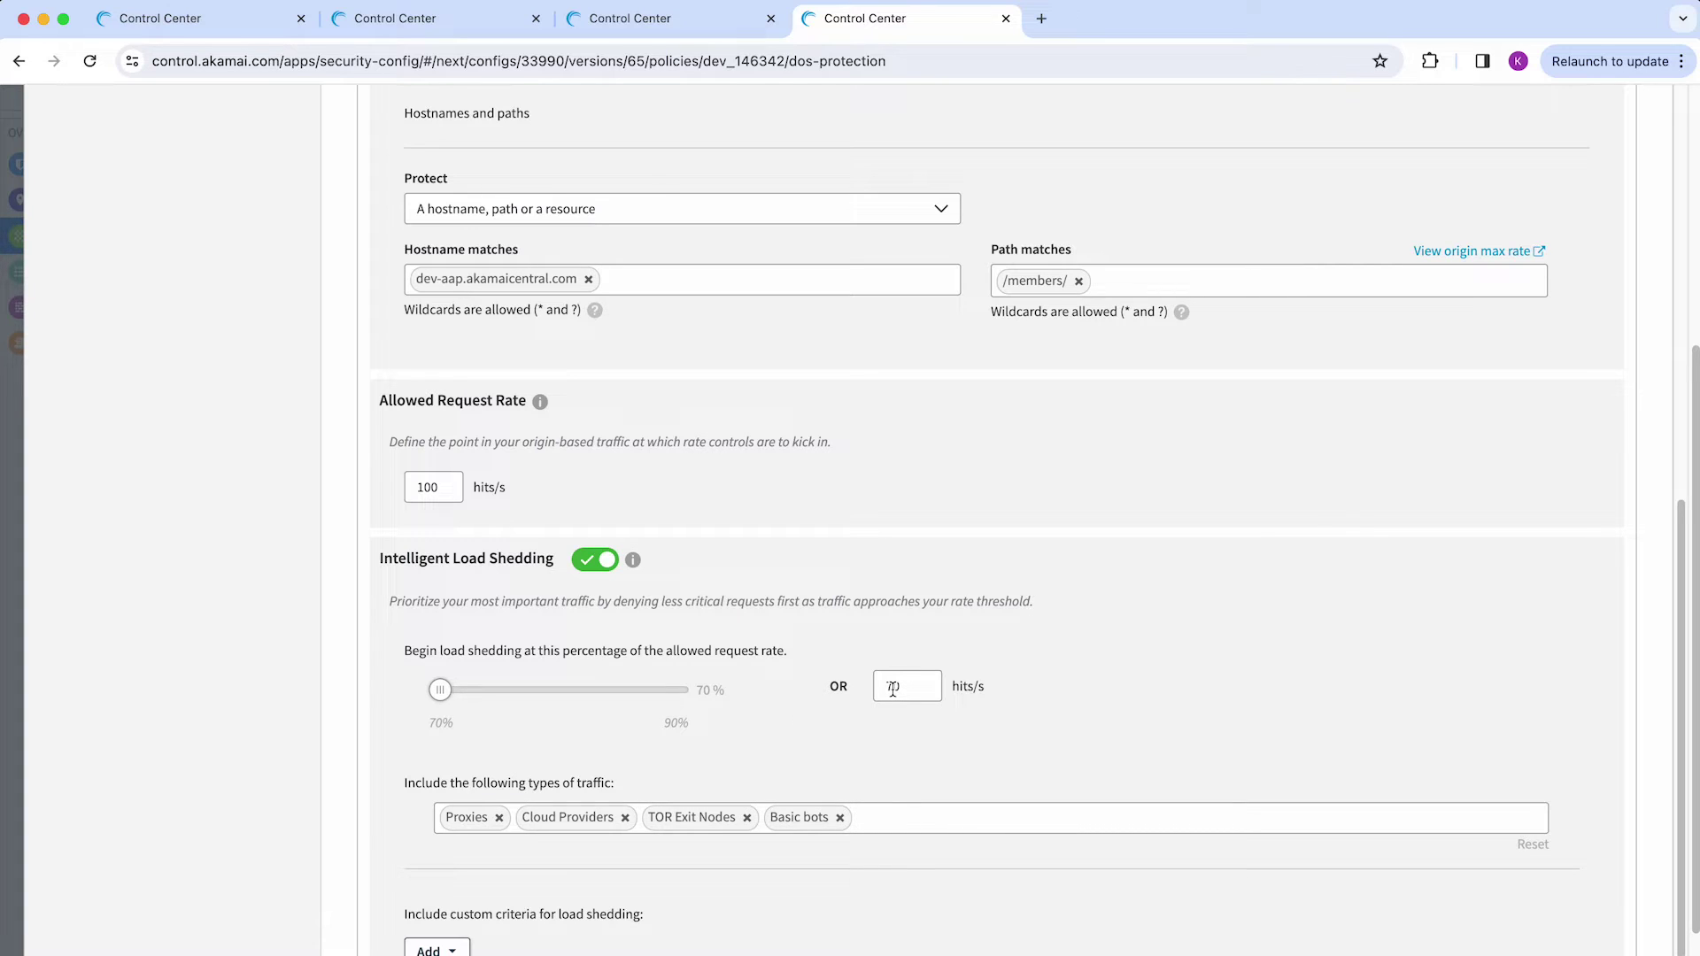
scroll(1008, 602, down, 2)
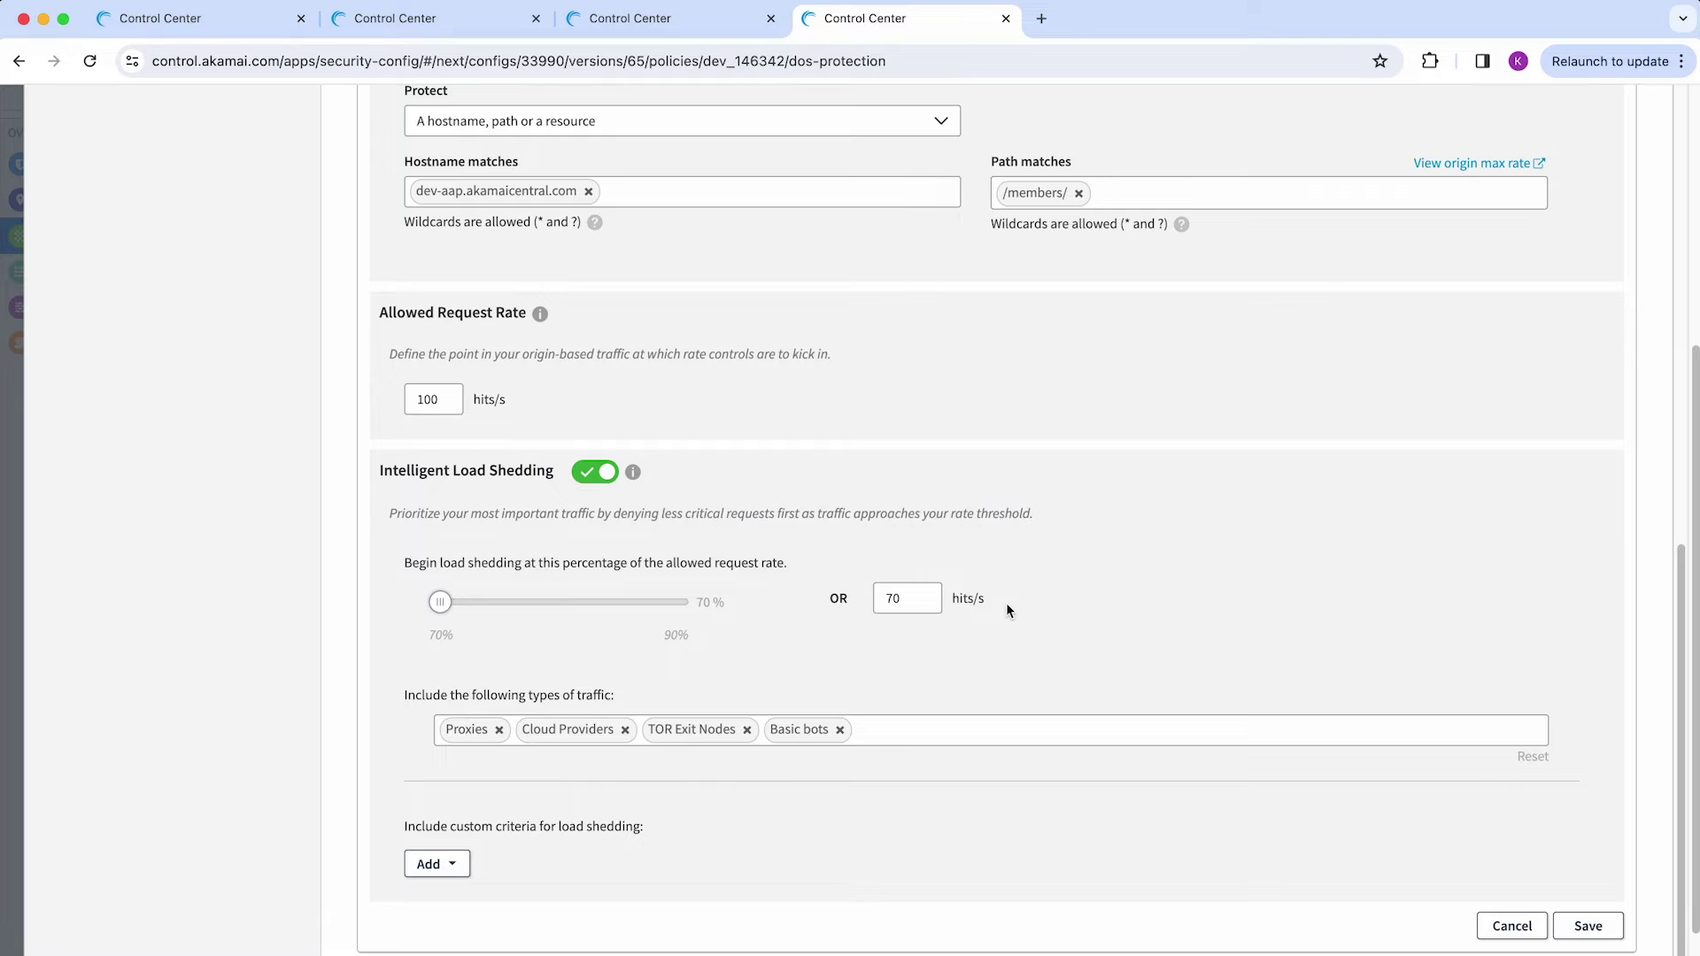
click(1590, 927)
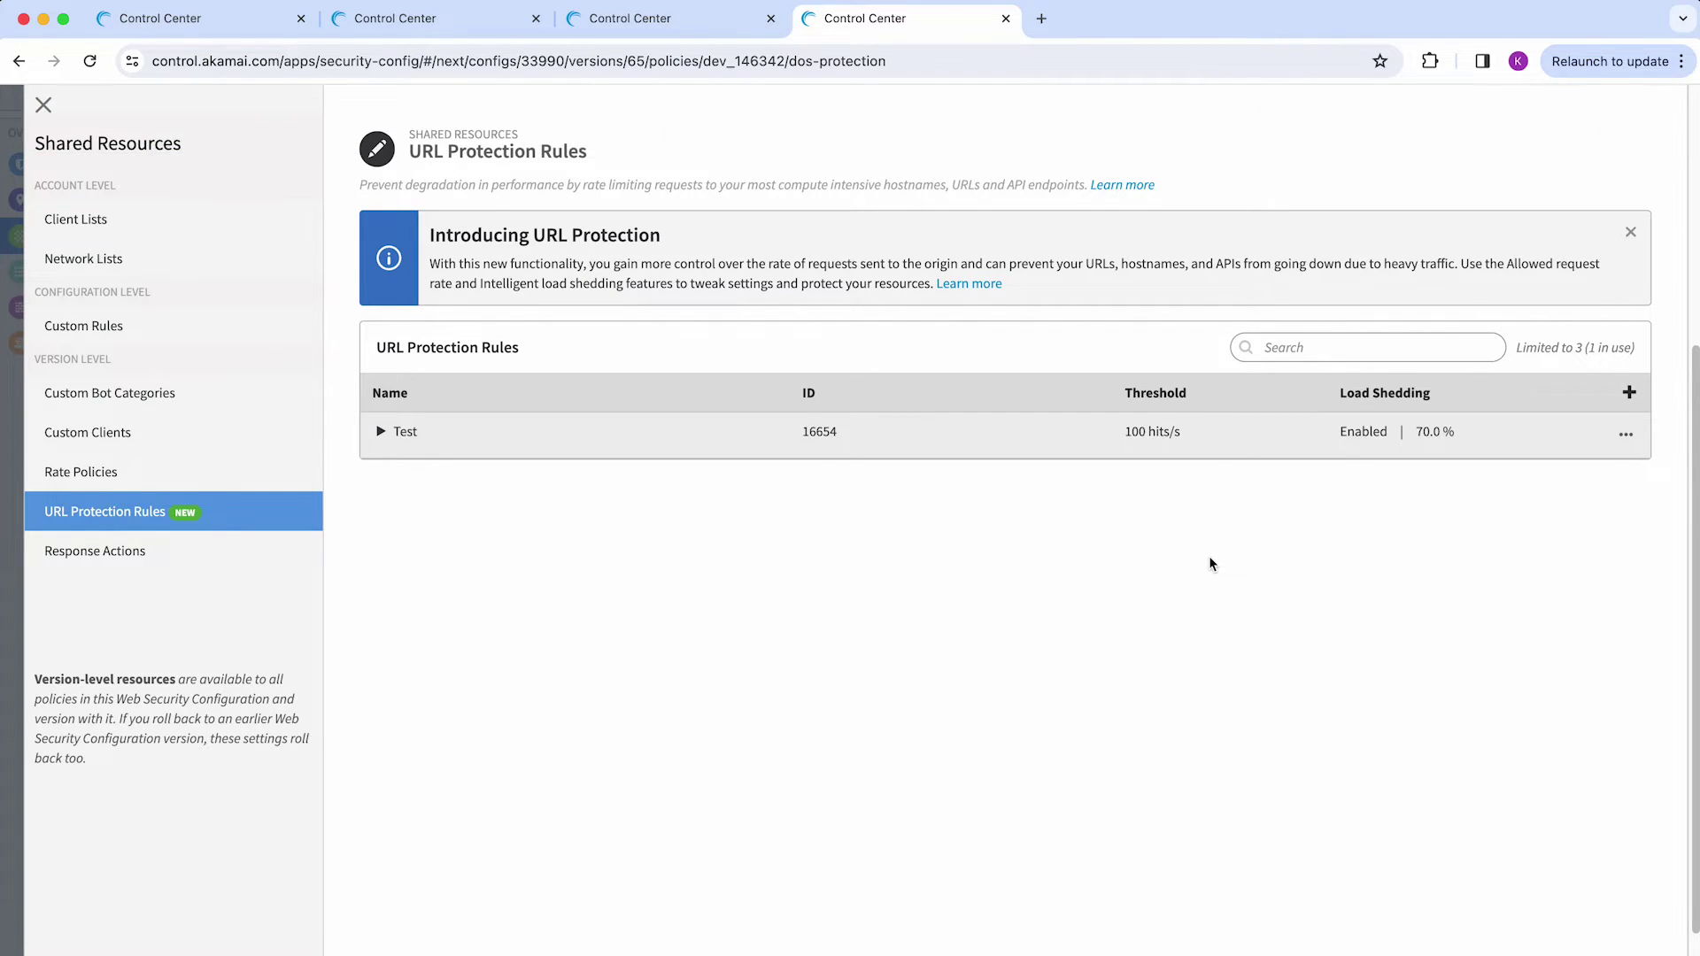
Step: View the actions available for the saved Test rule and return to the DoS protection settings
click(1622, 439)
click(1207, 682)
click(42, 106)
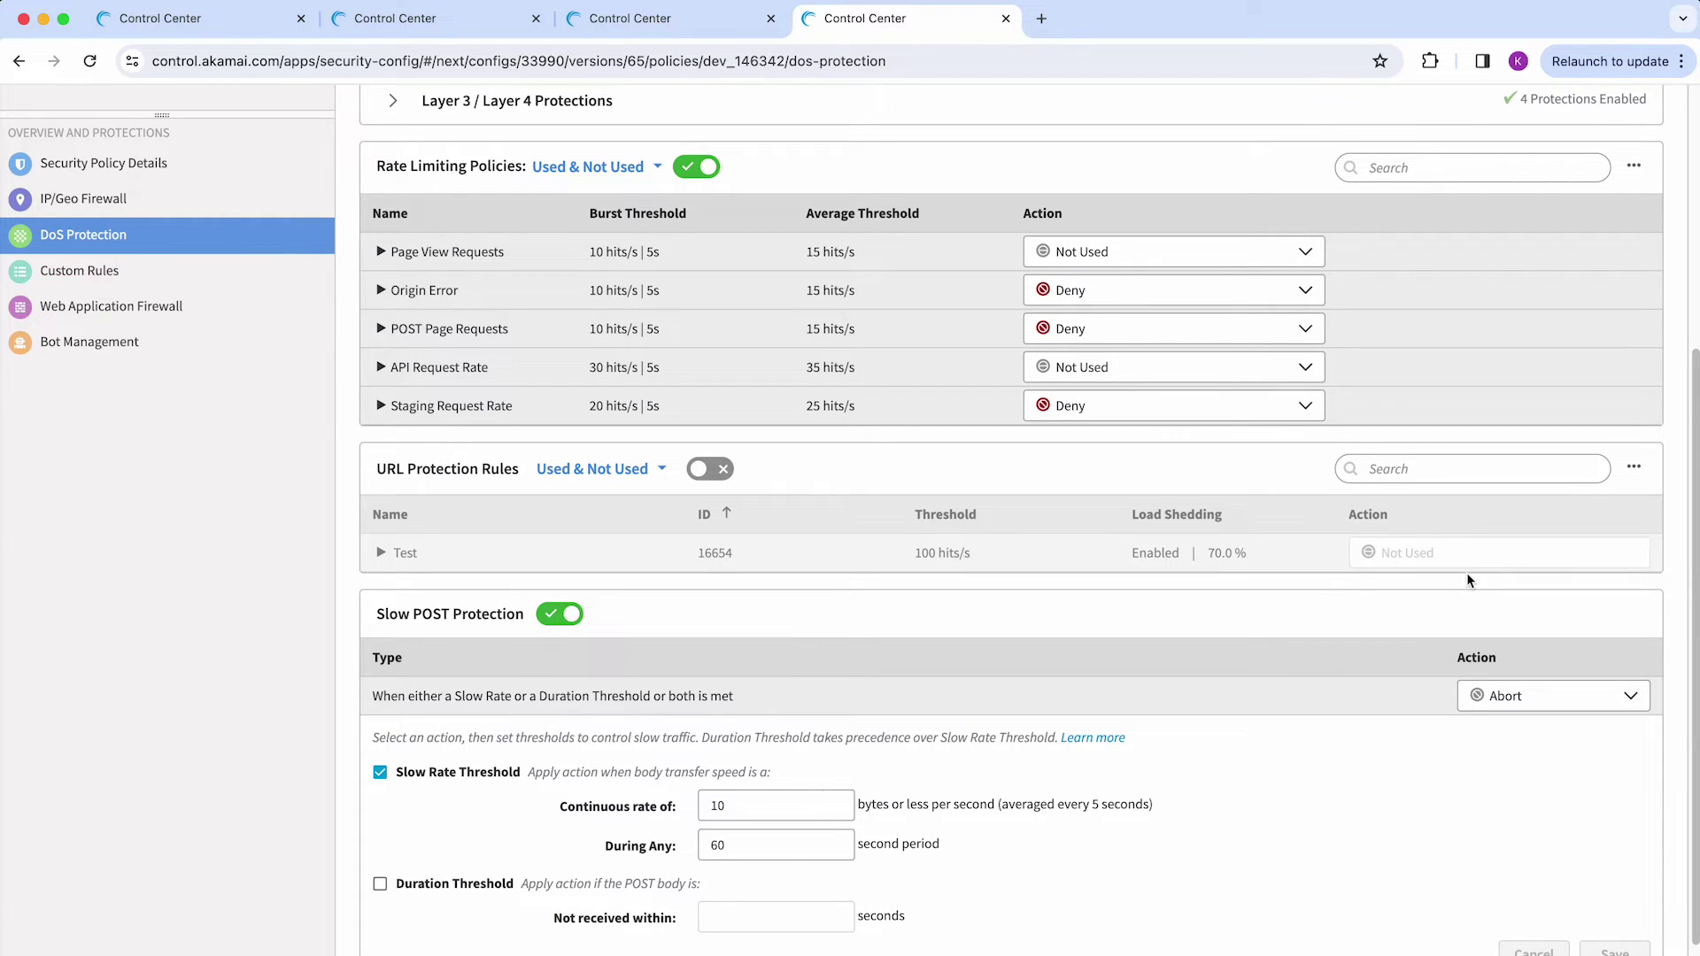
Step: Reopen URL protection management from the DoS protection settings and show the Test rule's edit and delete options
click(1633, 468)
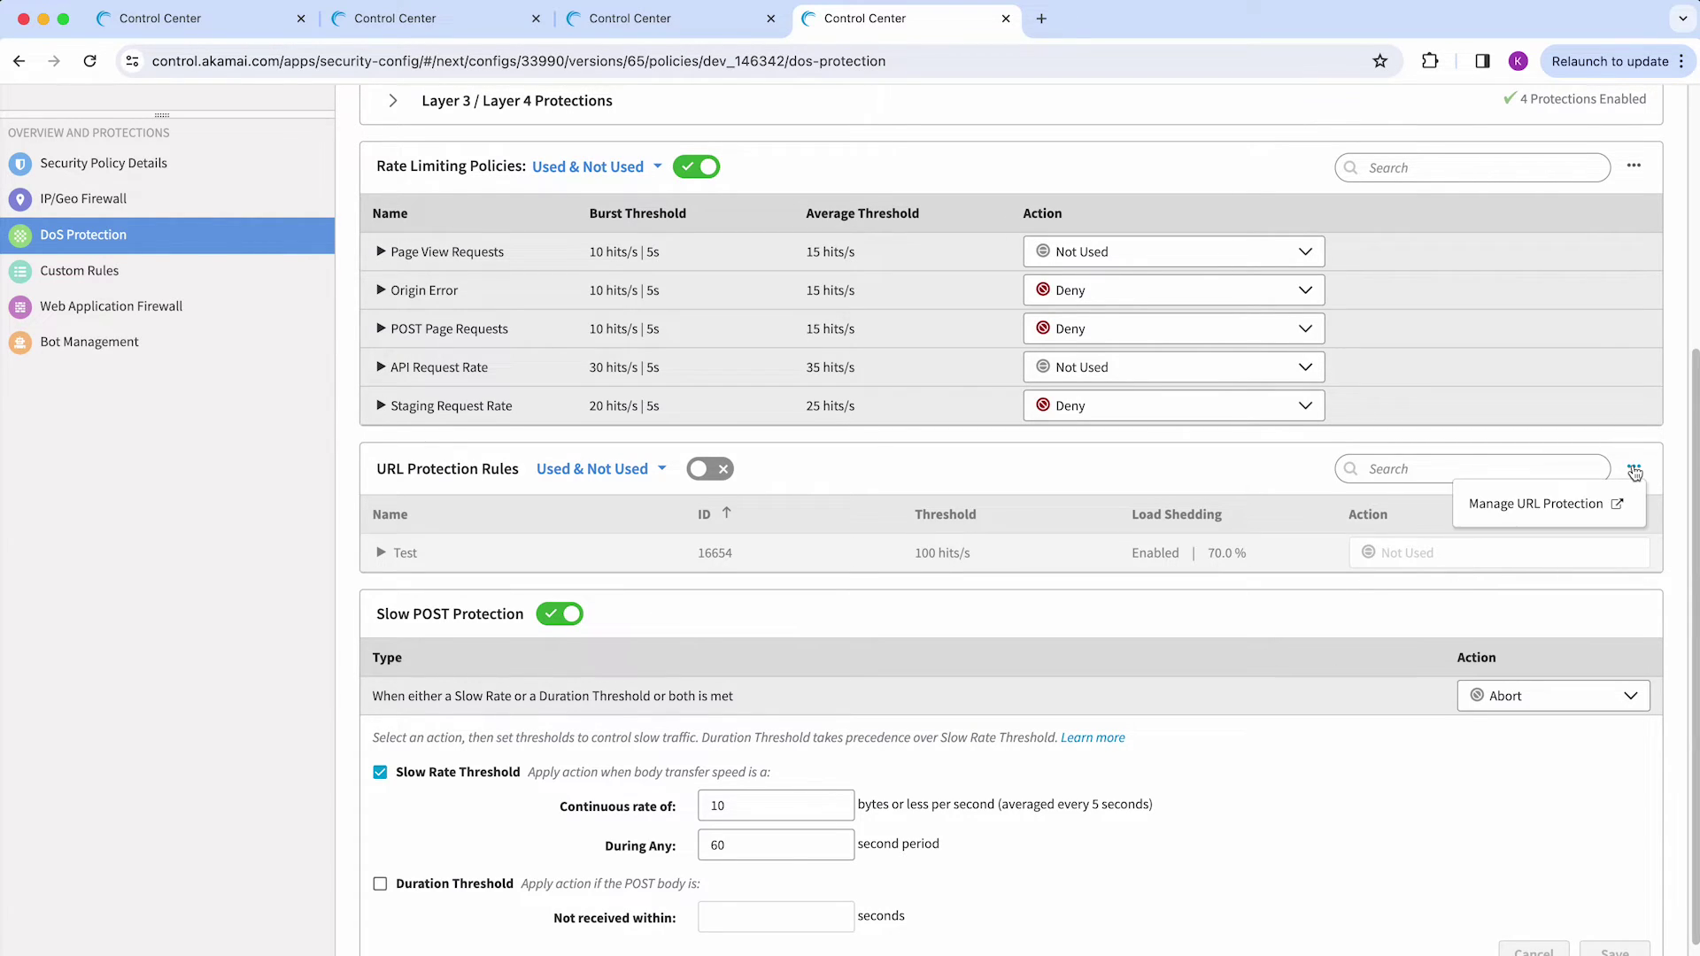
click(1549, 503)
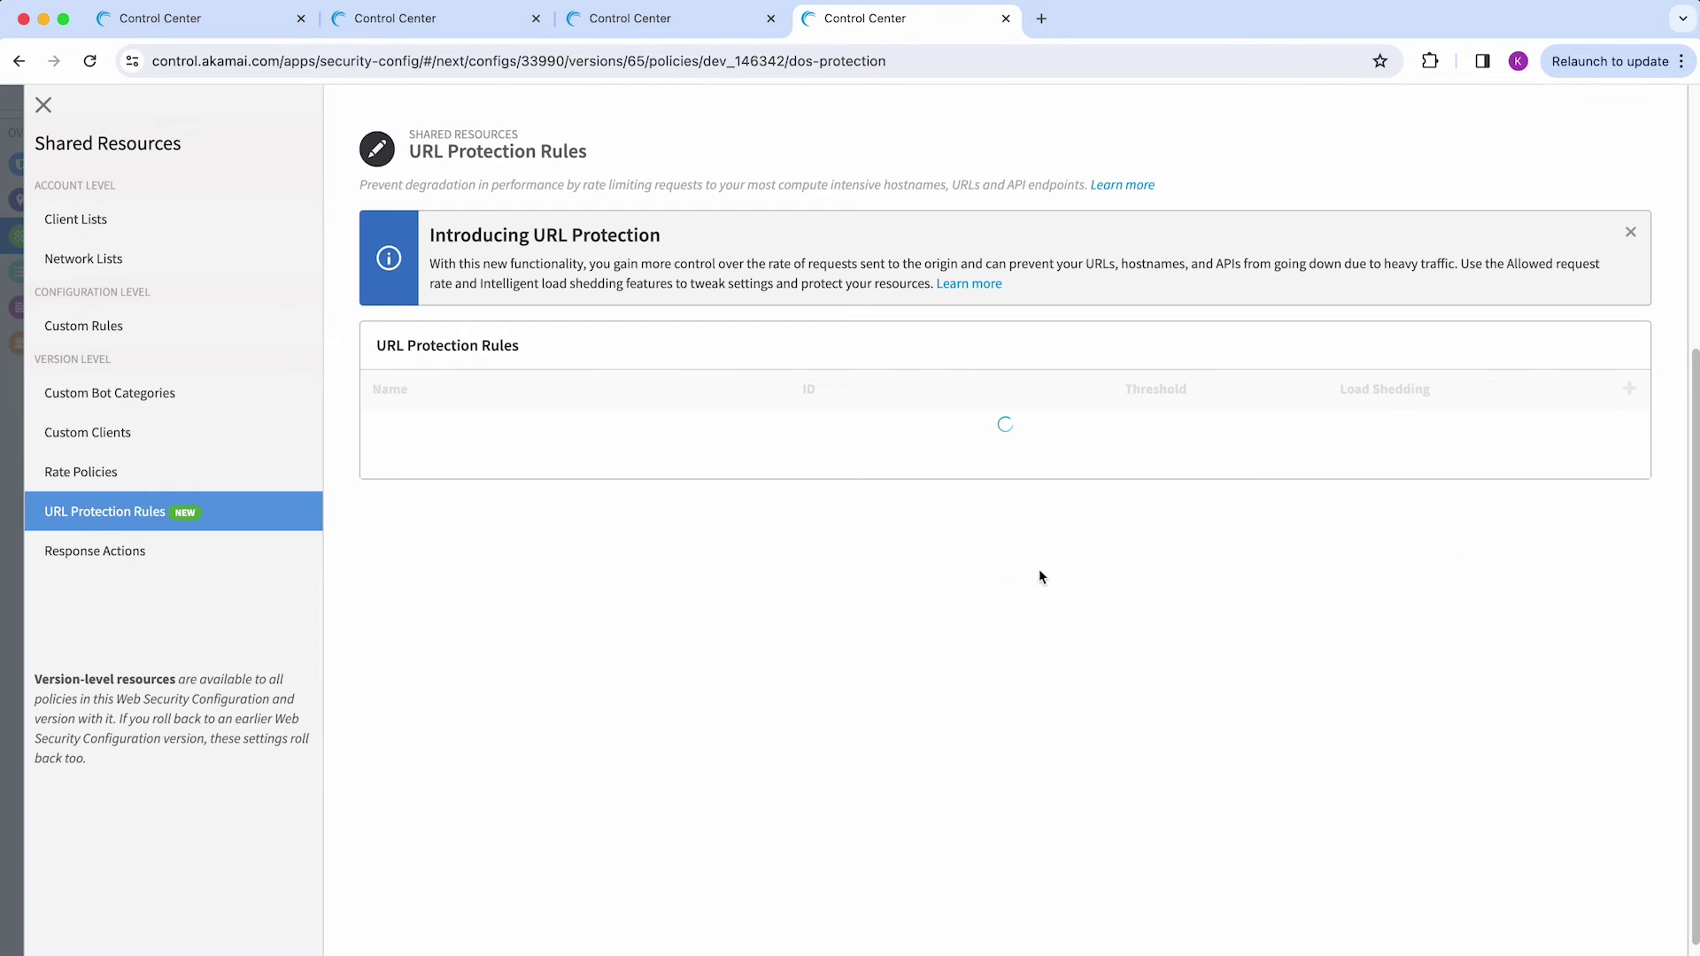
click(1625, 435)
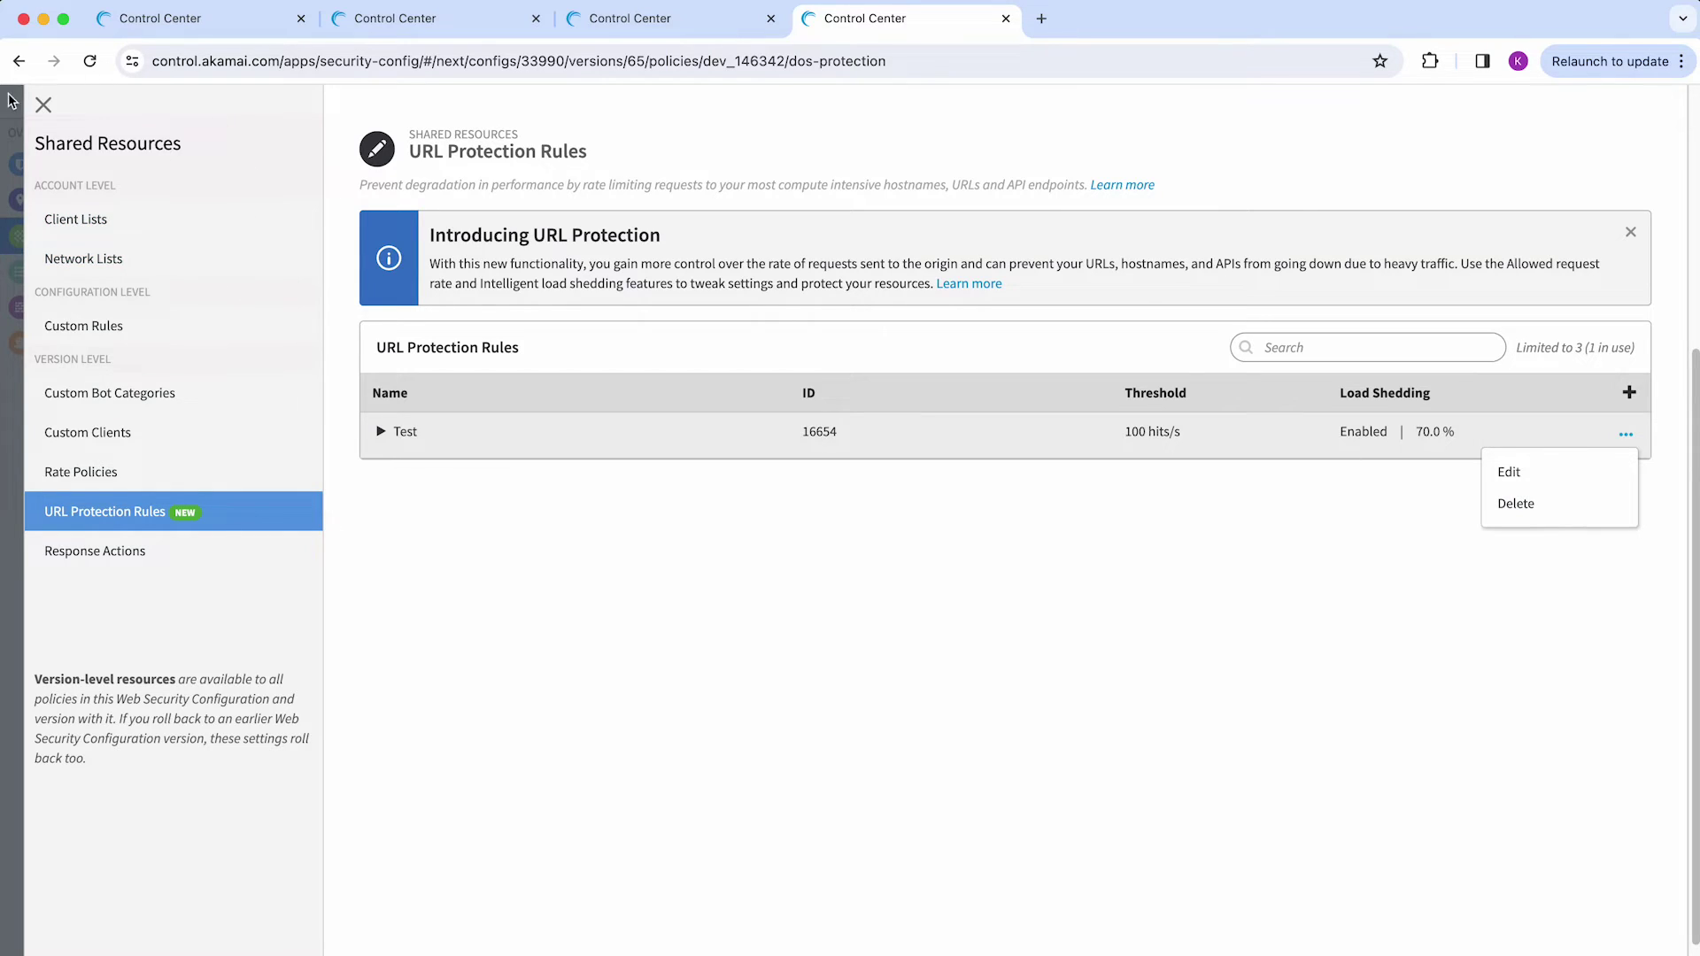
Step: Return to the DoS protection settings and turn on URL Protection Rules for the Staging sites policy
click(43, 104)
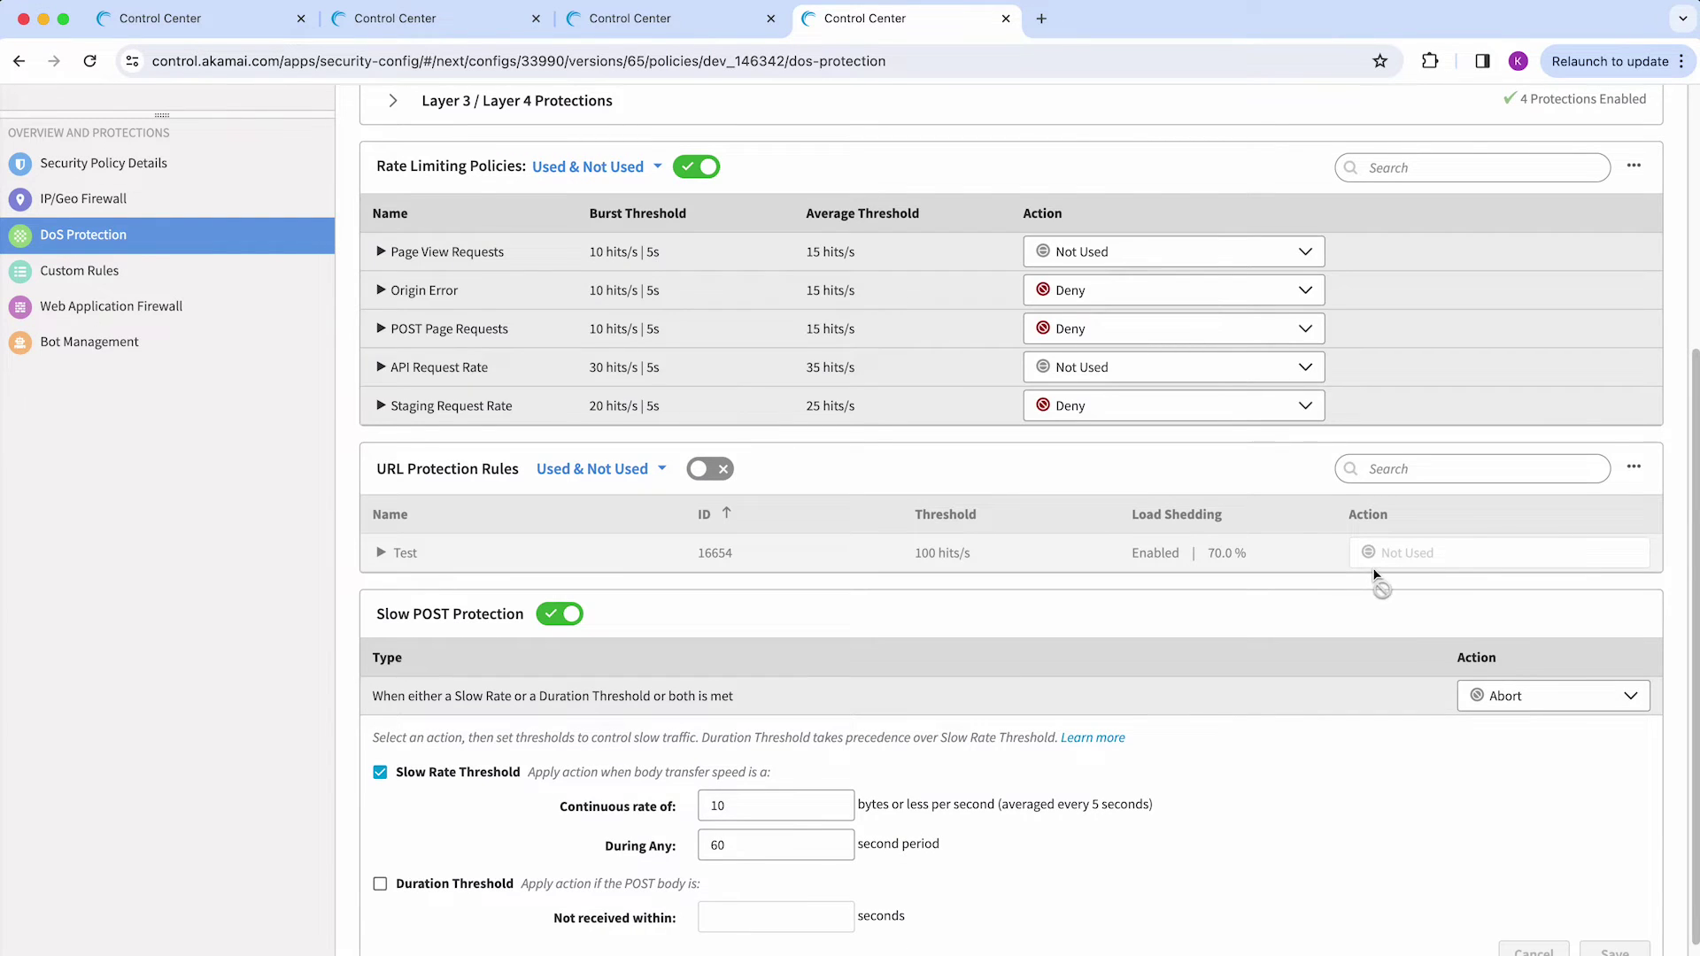
click(1378, 554)
scroll(1241, 600, up, 4)
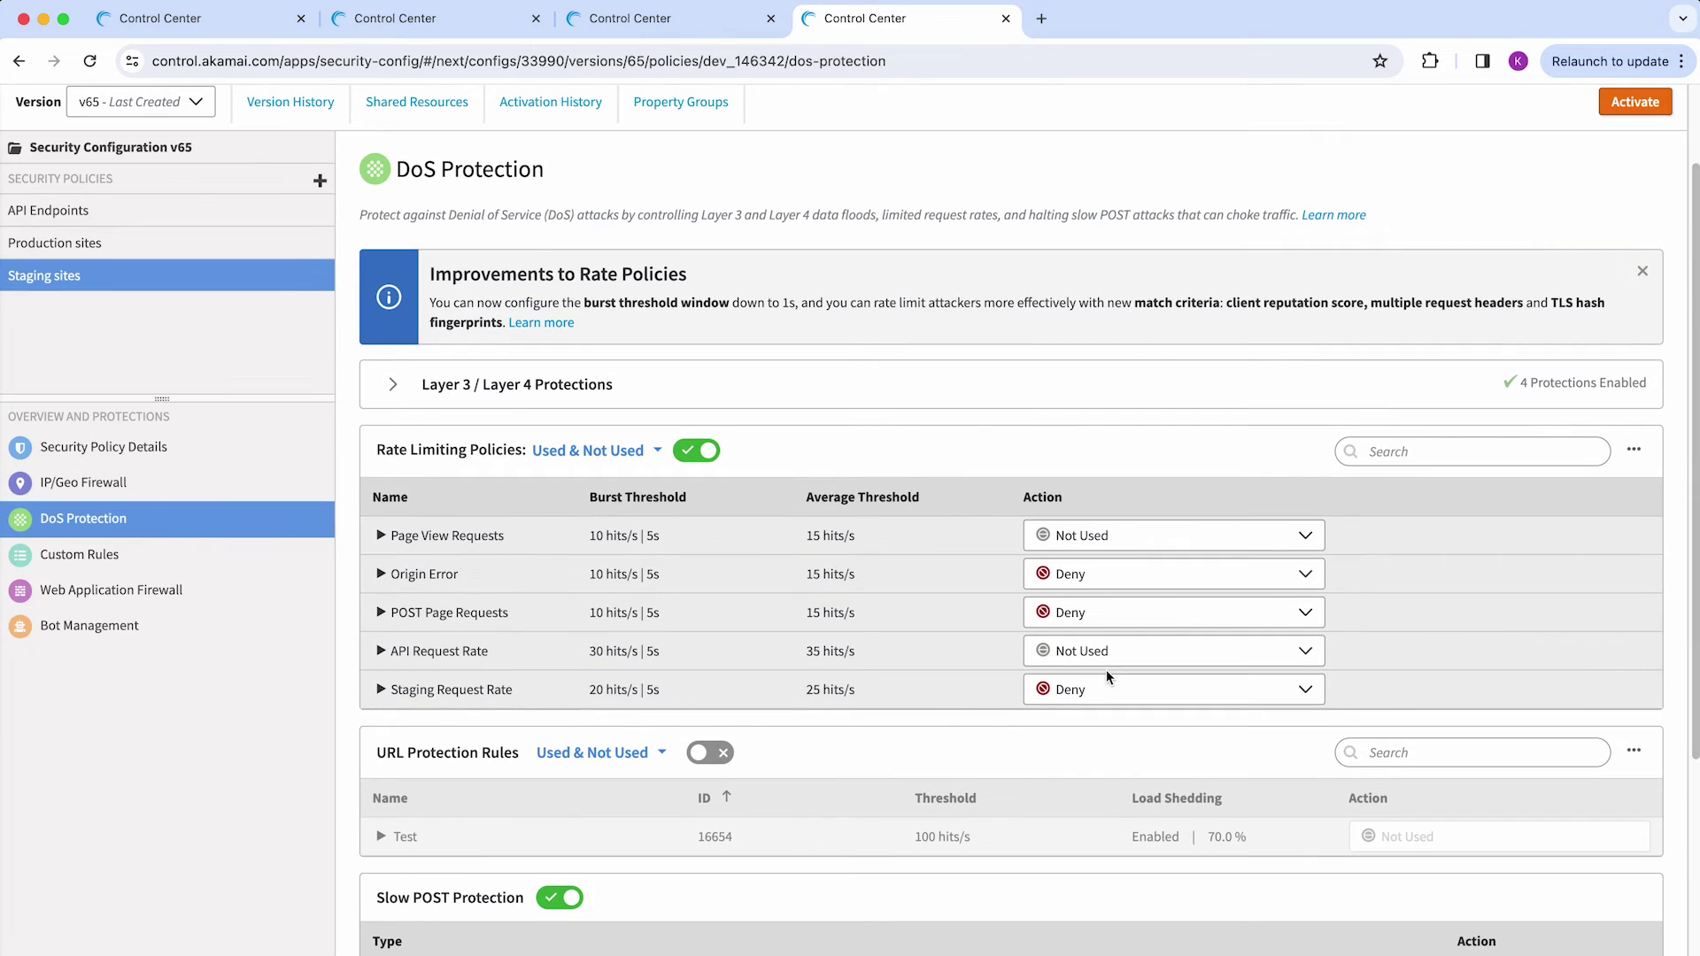
scroll(1106, 669, up, 2)
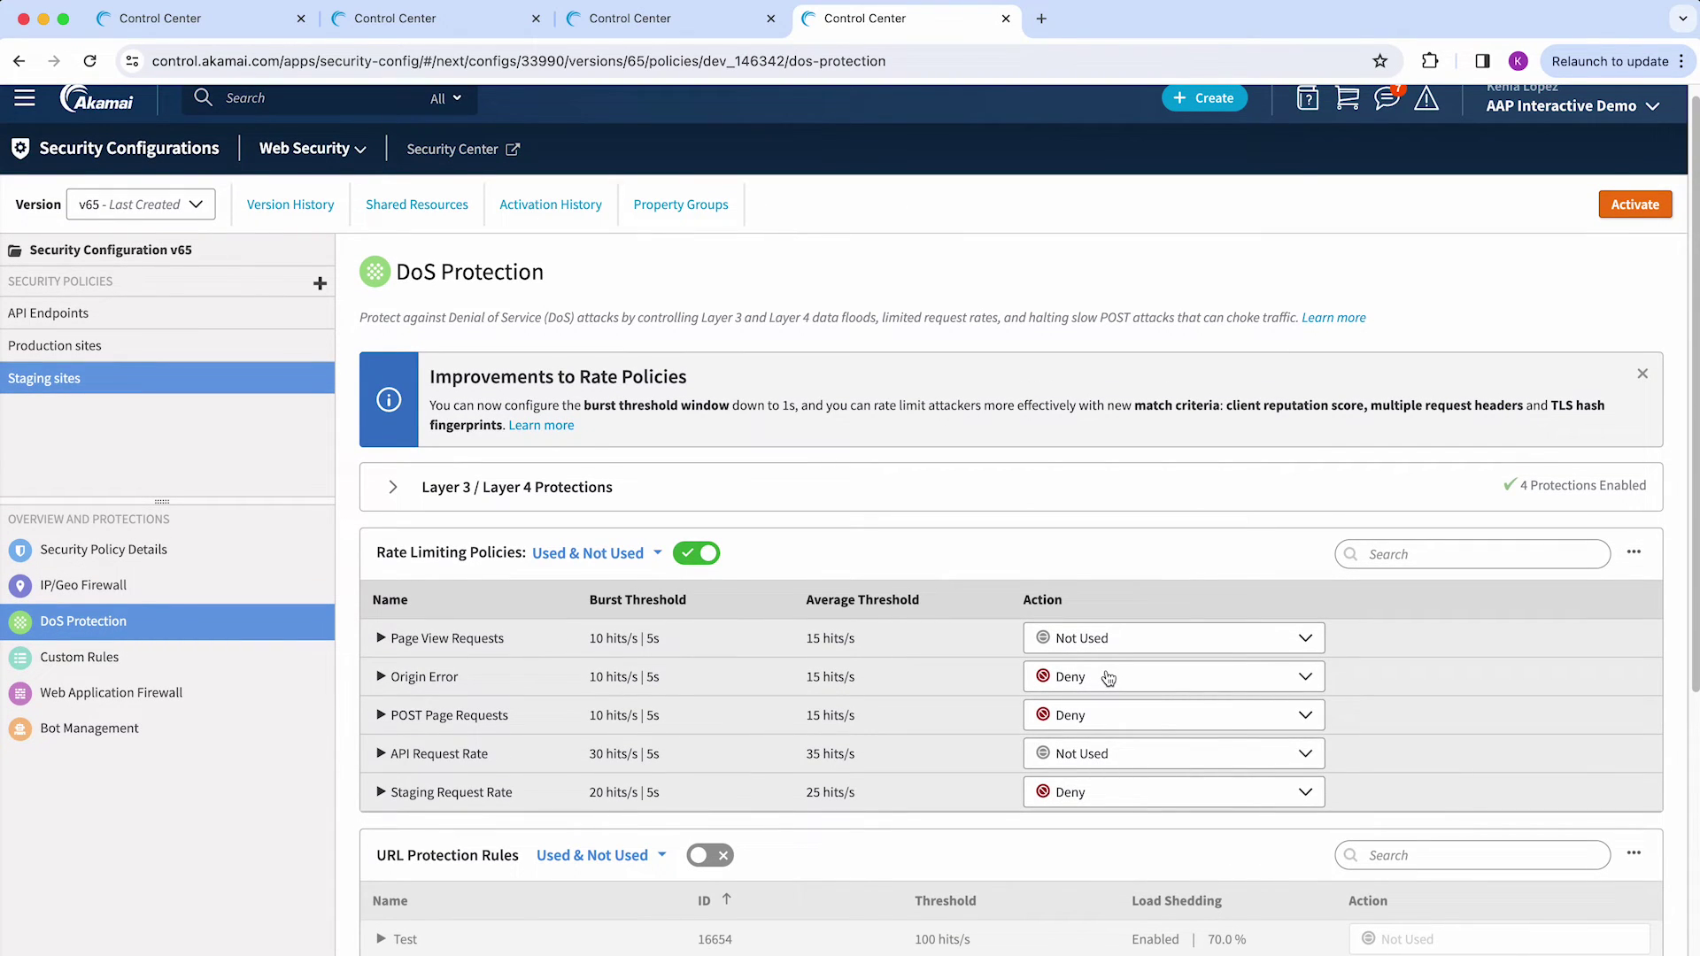
scroll(1108, 678, down, 5)
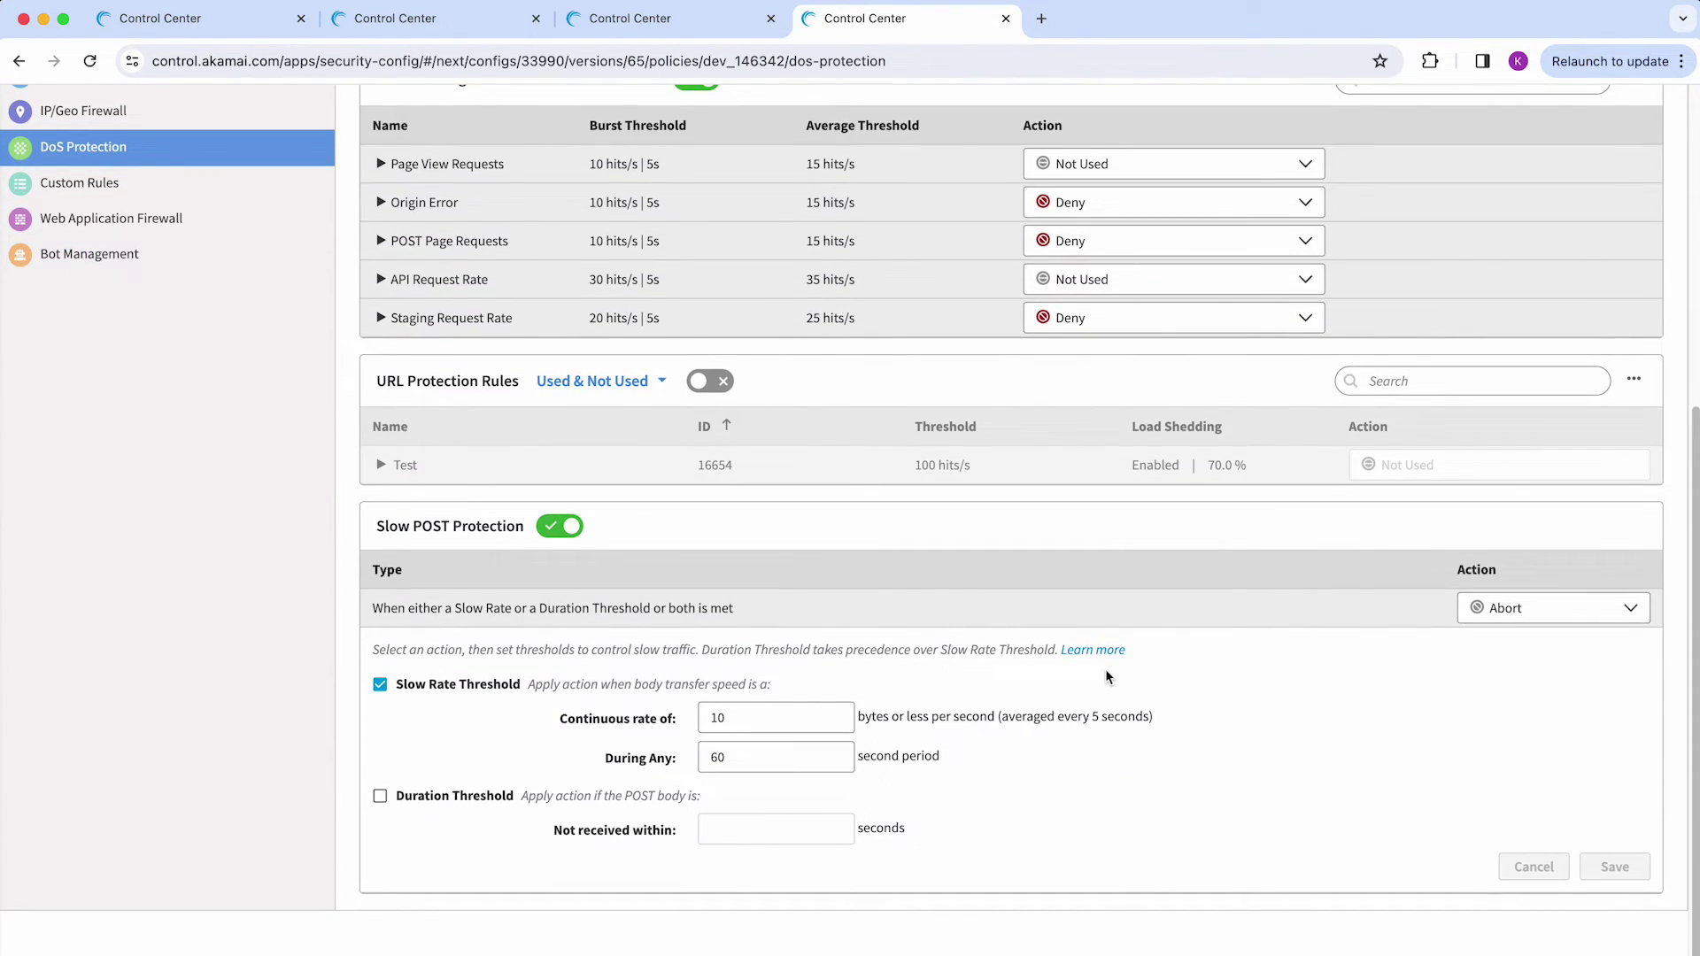
click(709, 381)
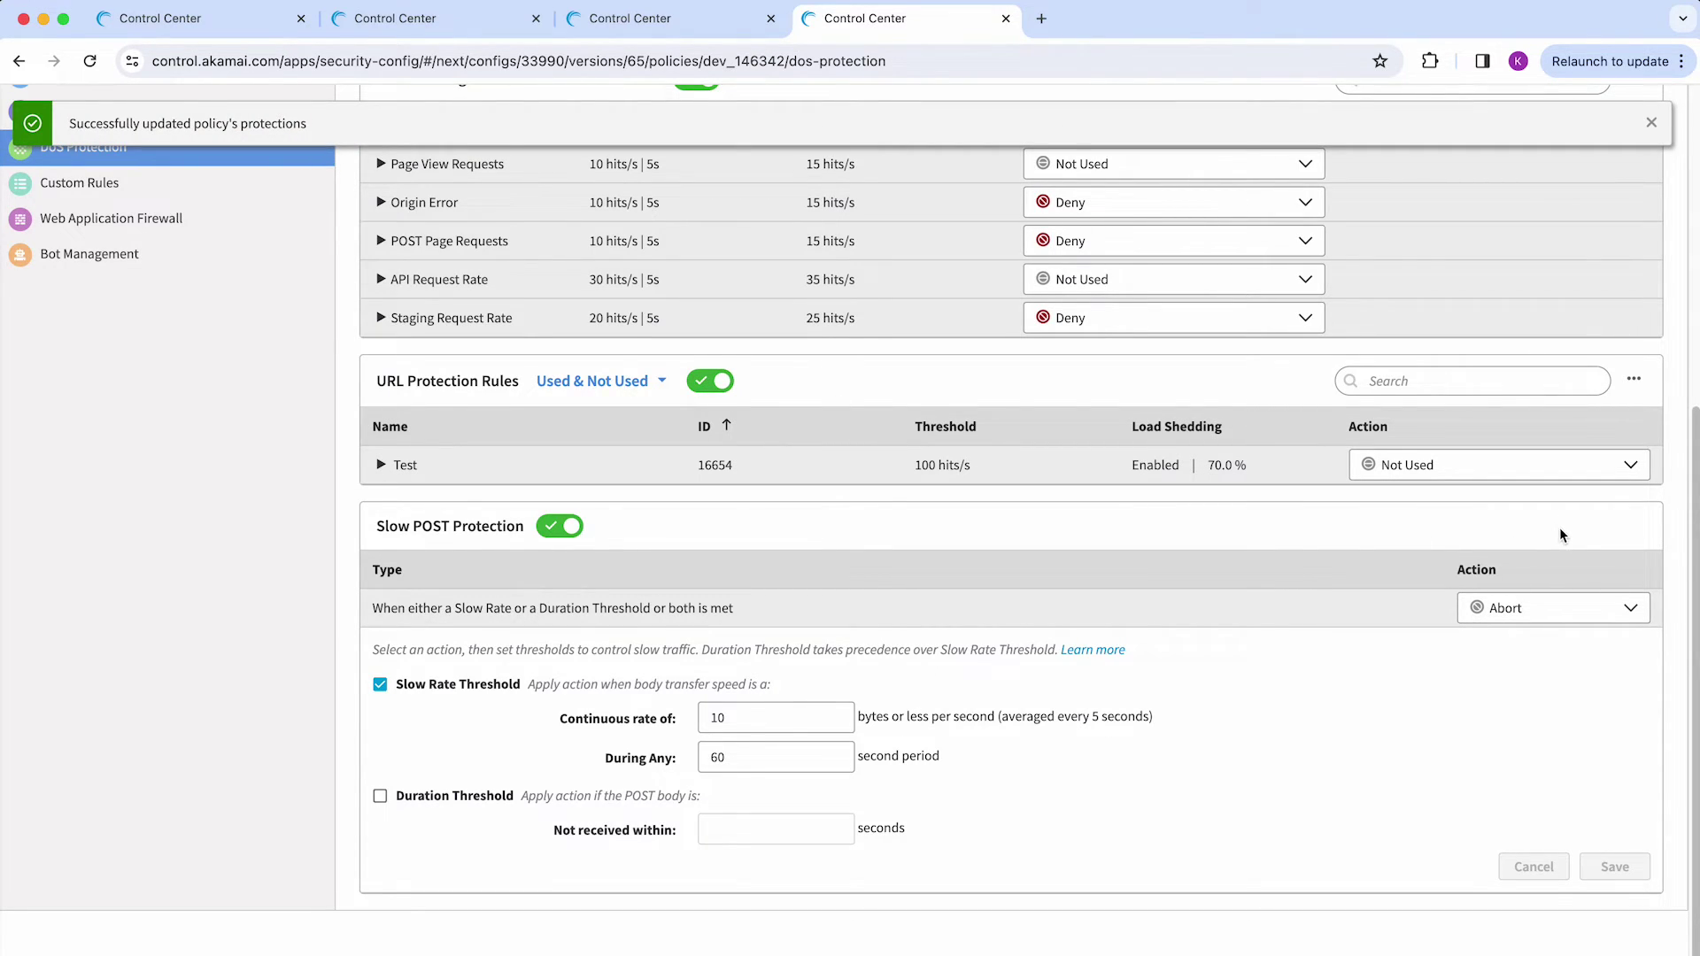
Step: Open URL protection management and delete the Test rule
click(1631, 386)
click(1581, 415)
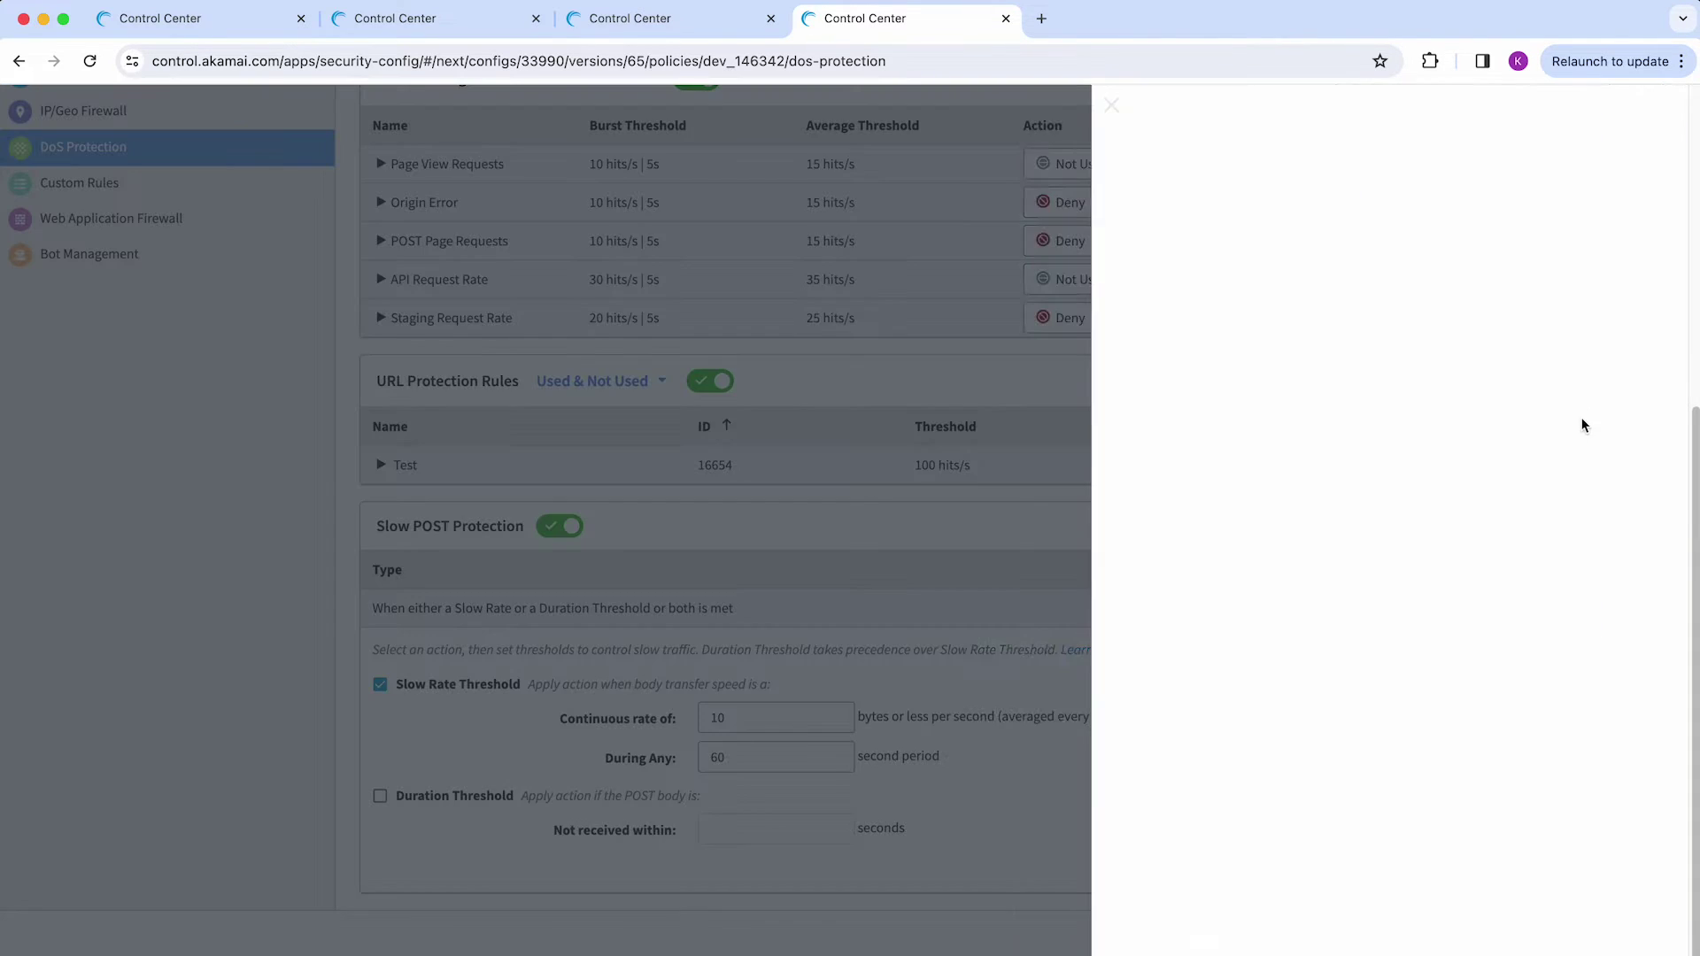
click(1627, 434)
click(1512, 502)
click(1067, 297)
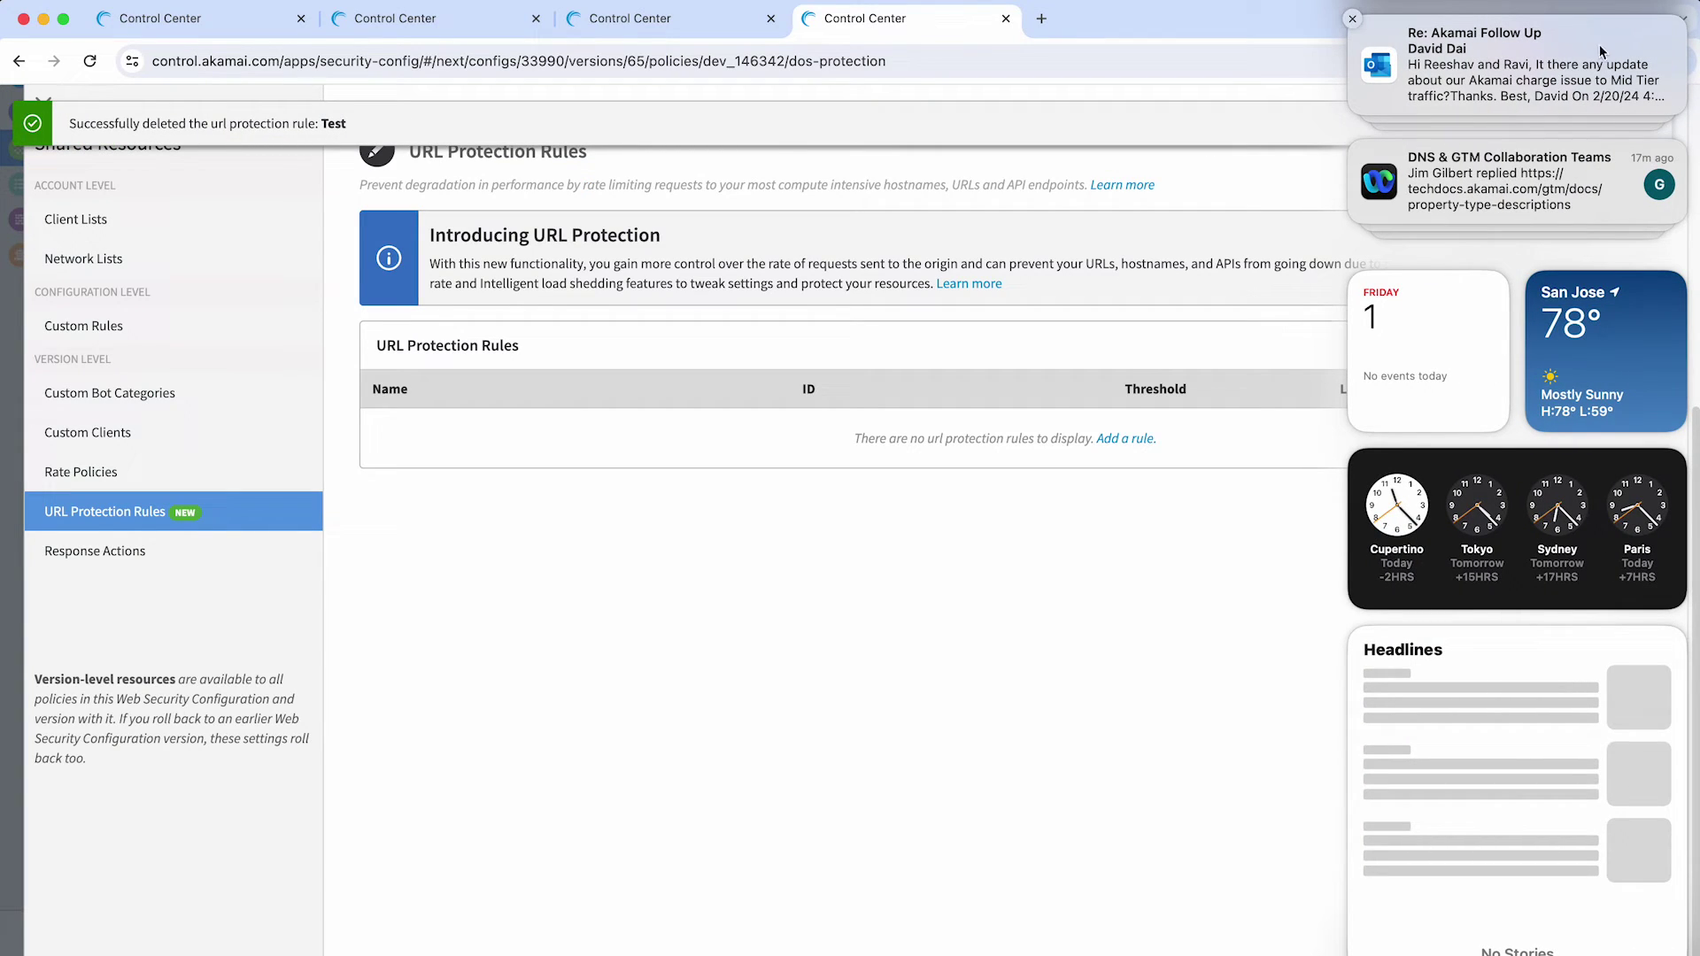
click(1560, 159)
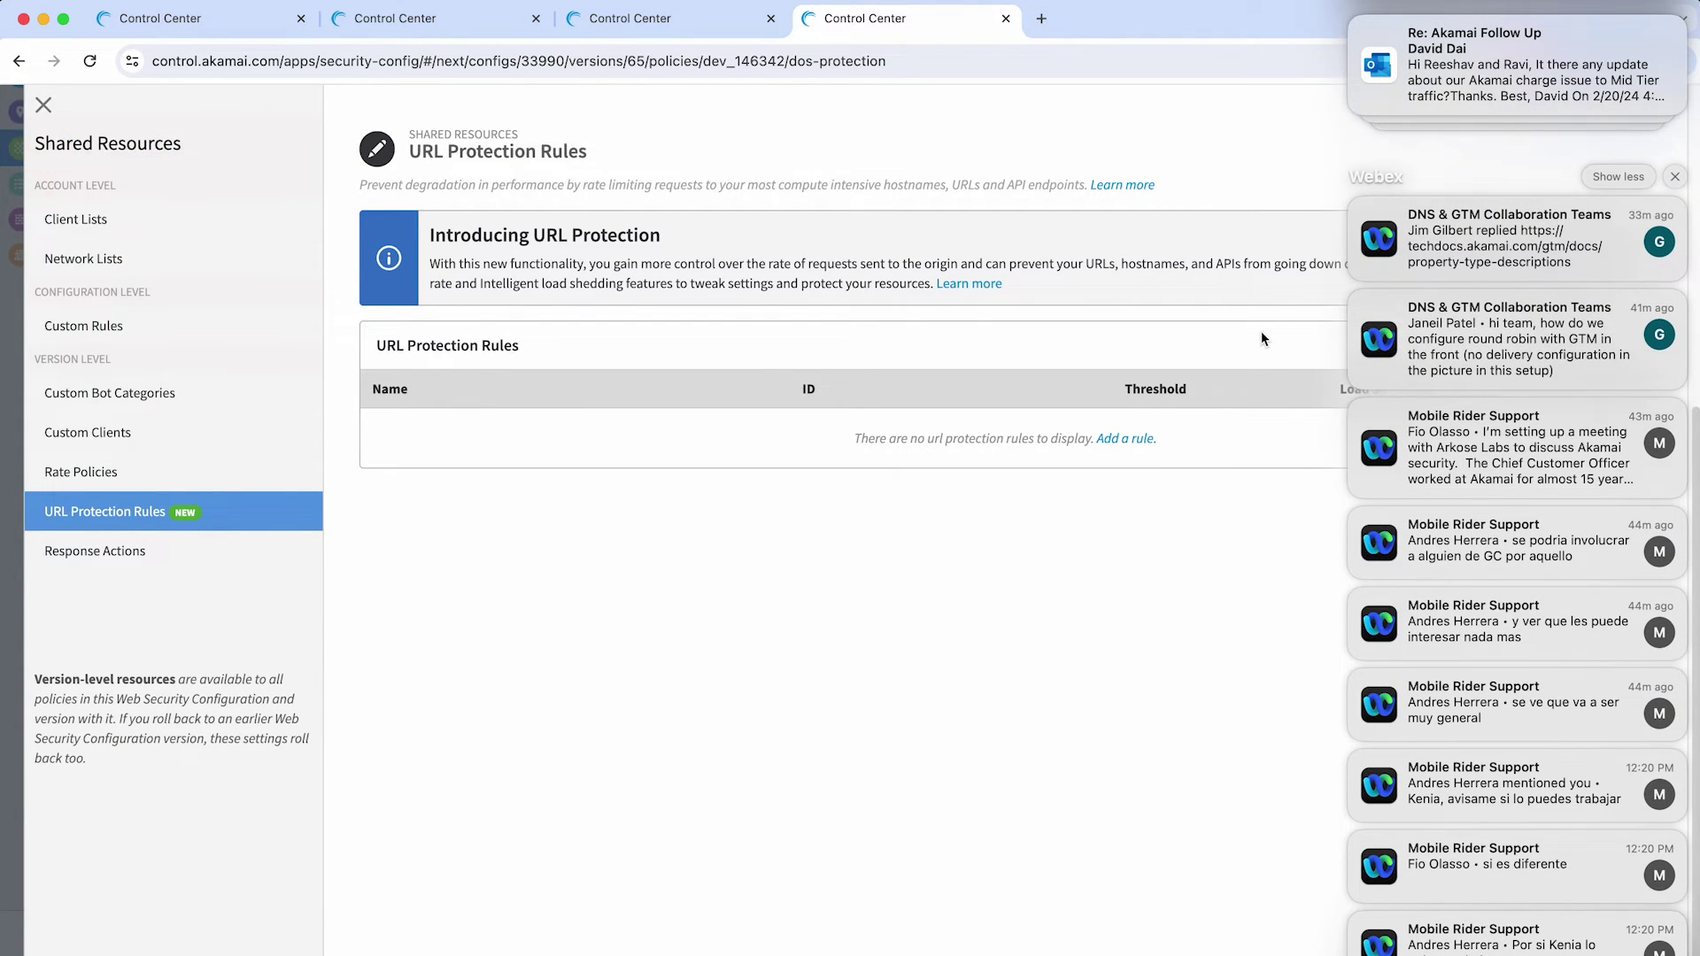
click(1044, 722)
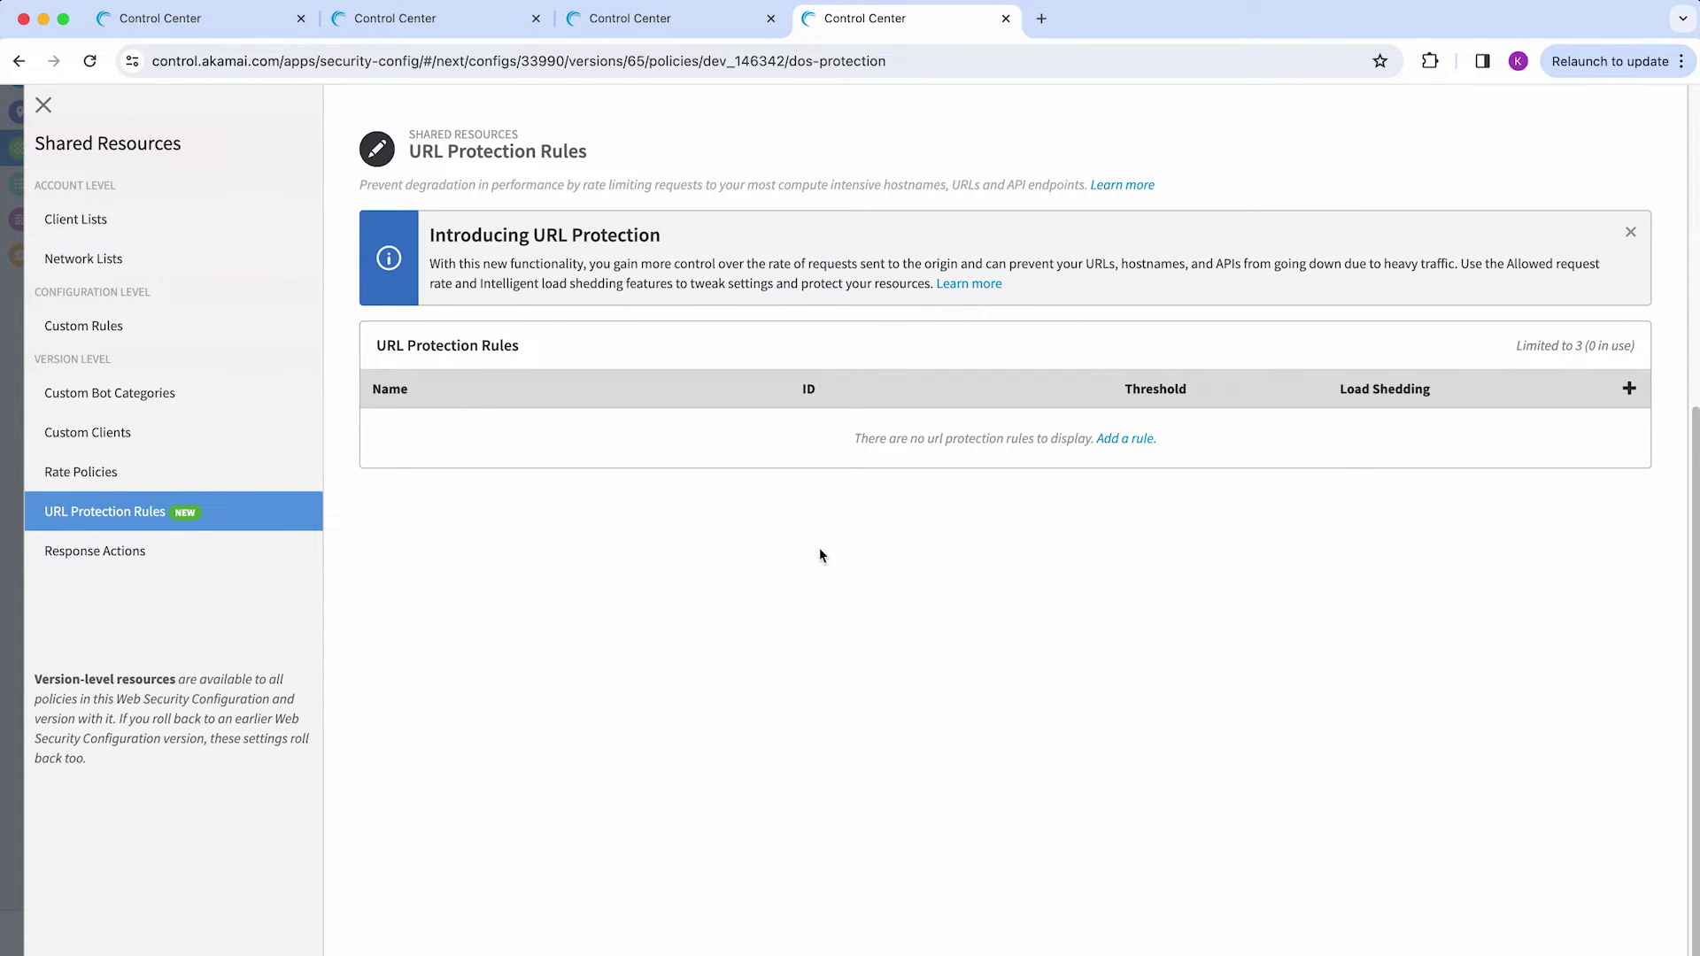
Step: Close the shared URL protection rules and return to the DoS protection settings
click(43, 105)
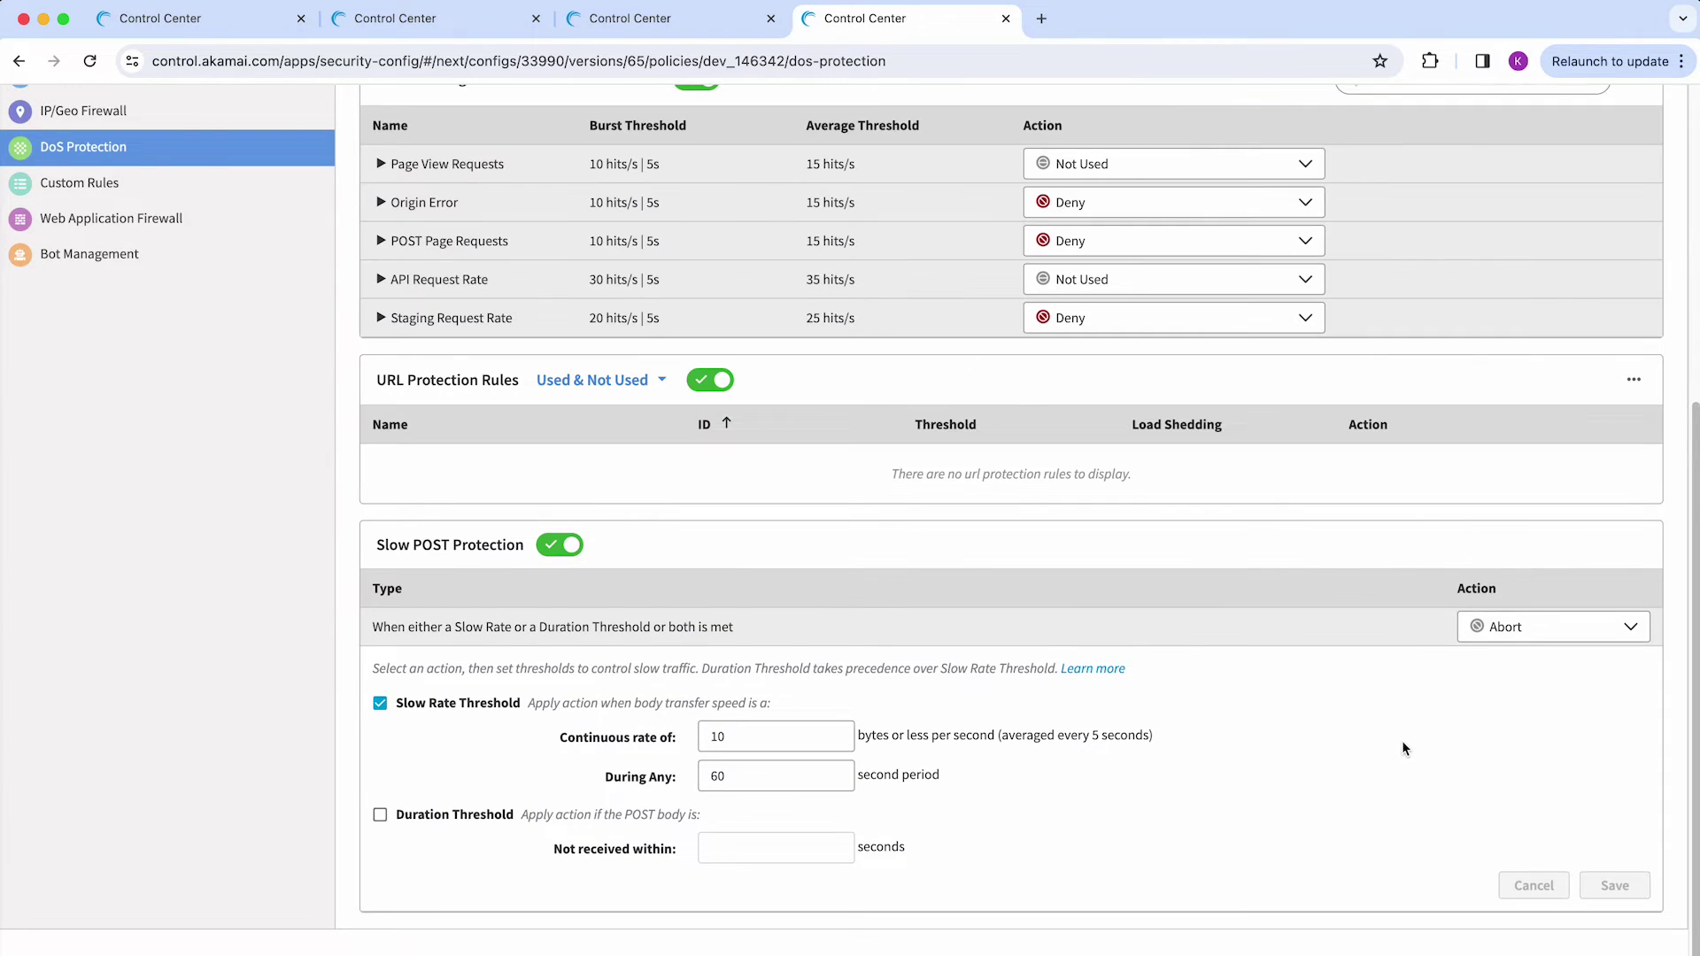
scroll(1406, 739, up, 6)
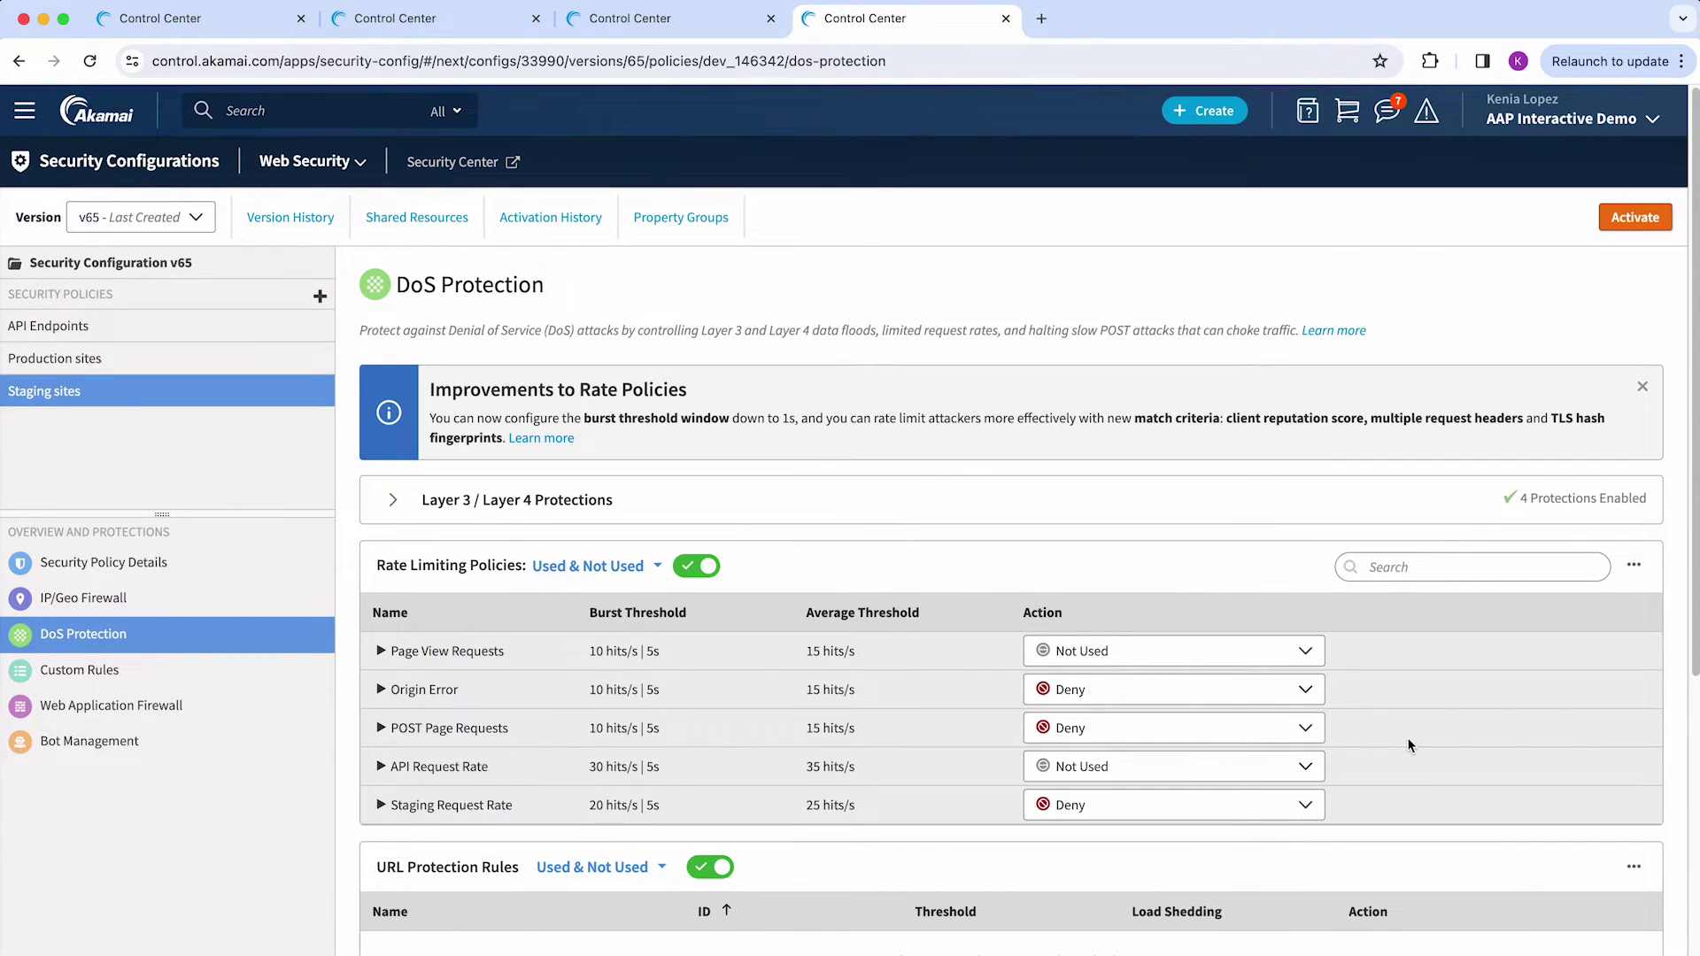
scroll(1410, 745, down, 3)
scroll(1410, 745, up, 3)
key(super+shift+5)
key(super+shift+5)
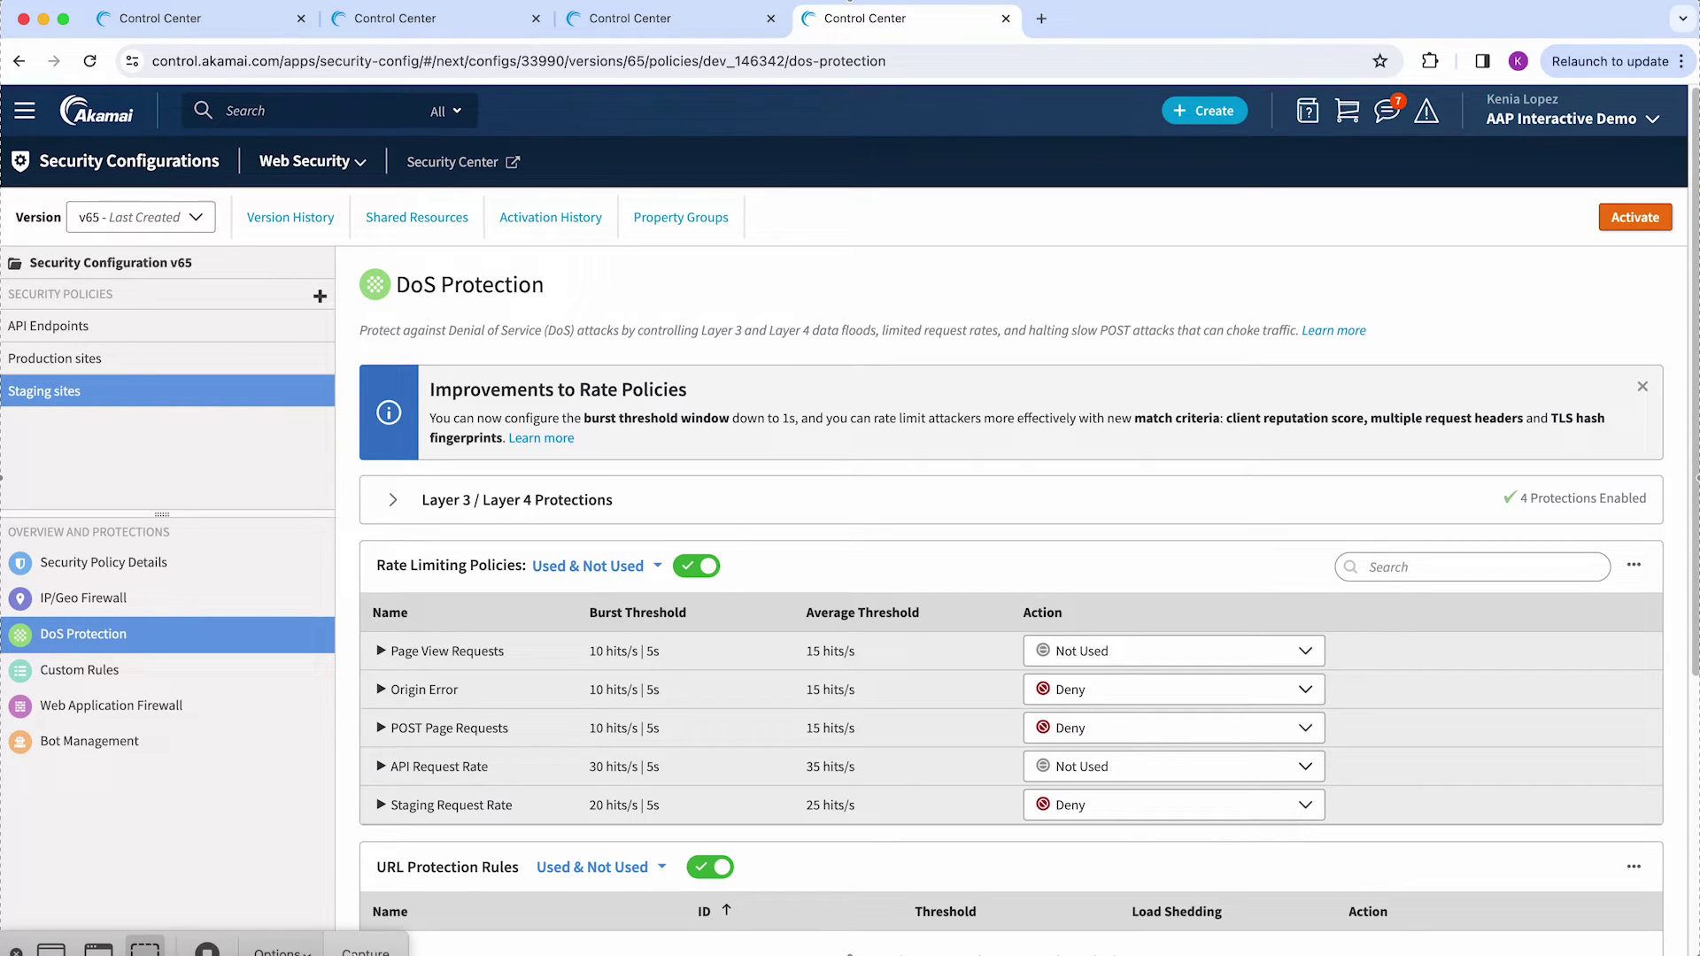
key(Return)
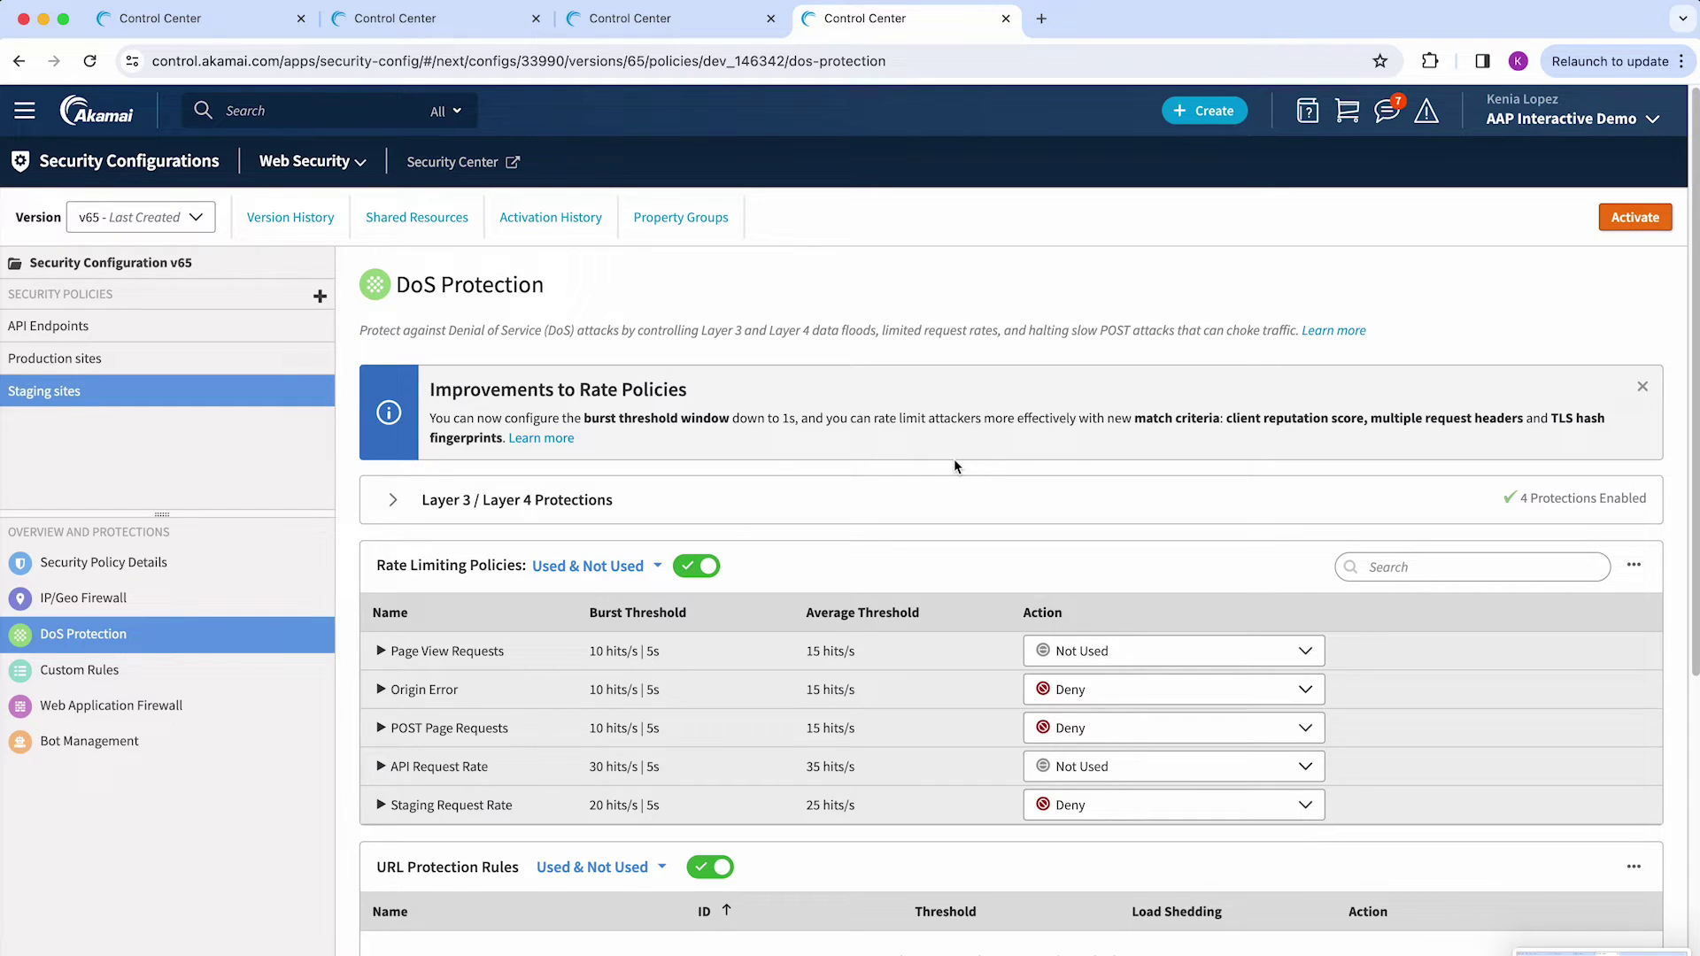
Step: Open URL protection management from the URL Protection Rules section of the DoS protection settings
scroll(953, 467, down, 3)
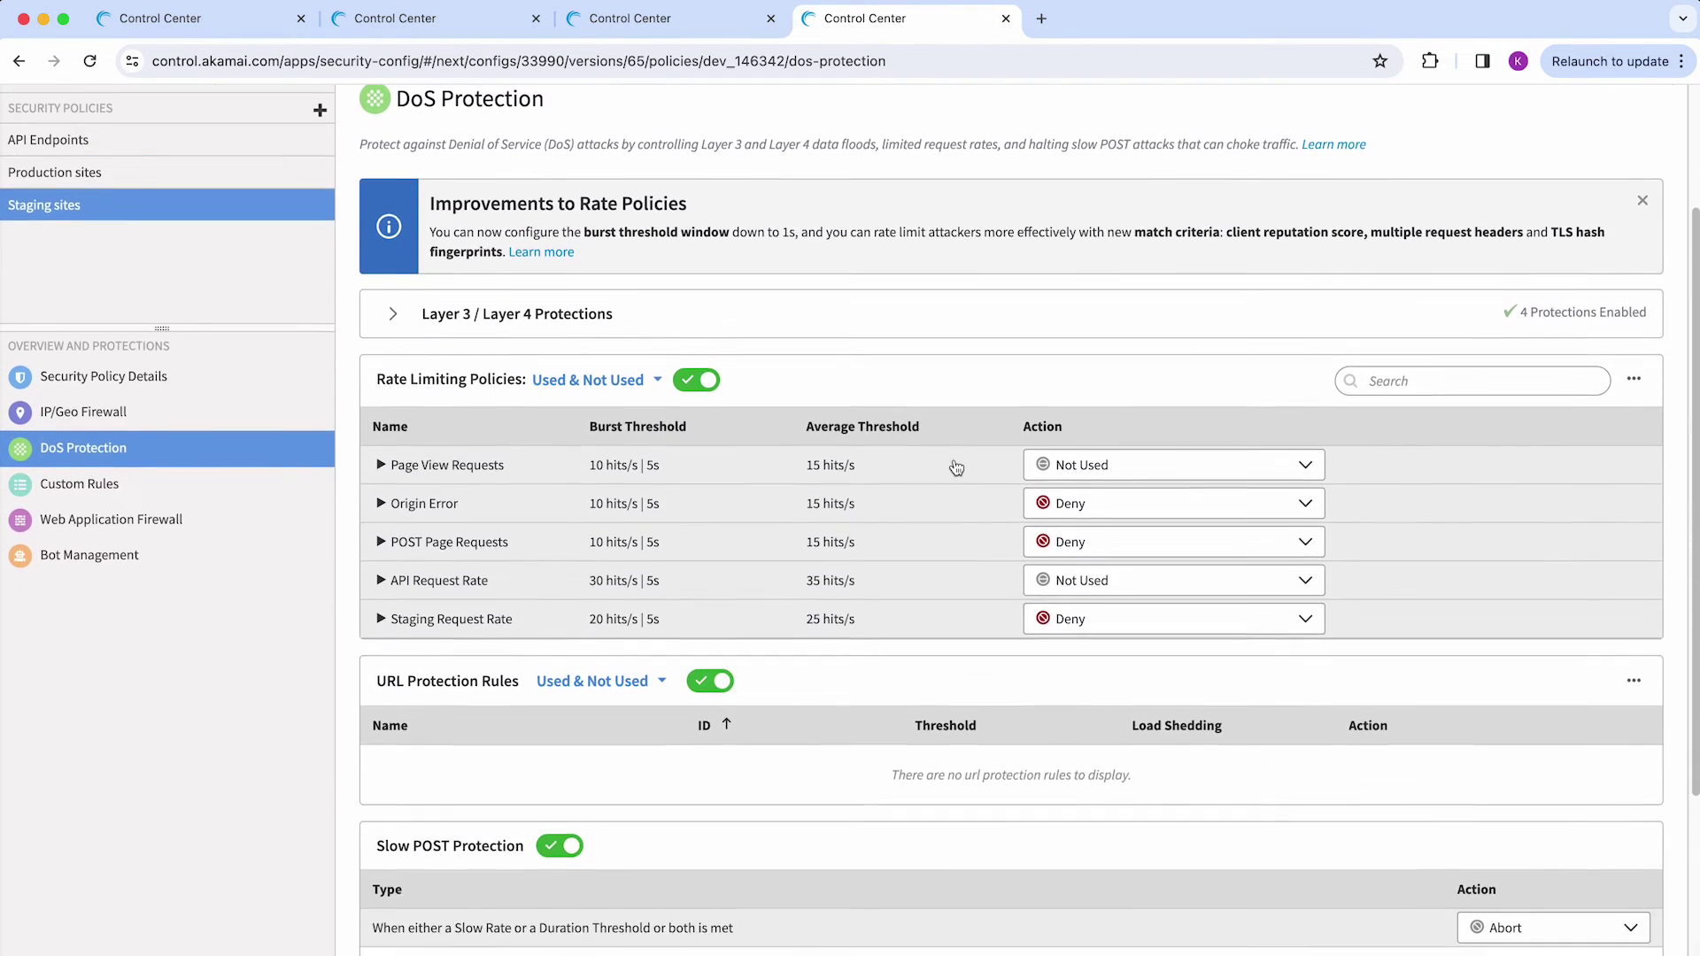
scroll(956, 467, down, 2)
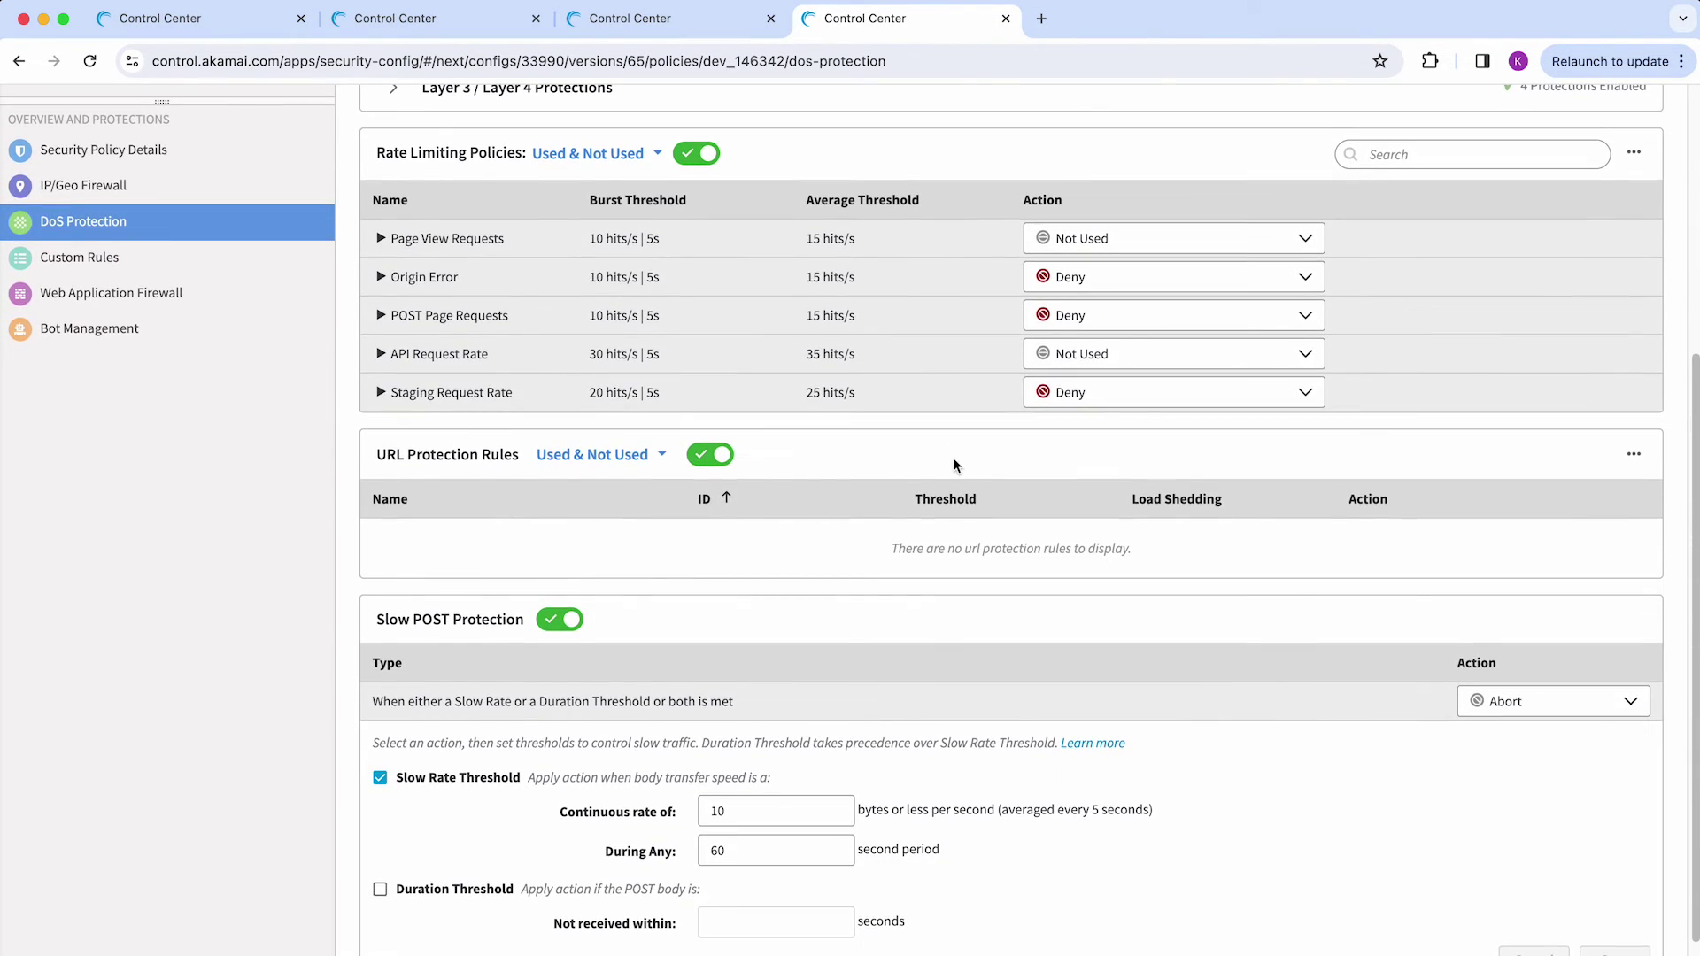
scroll(954, 465, down, 1)
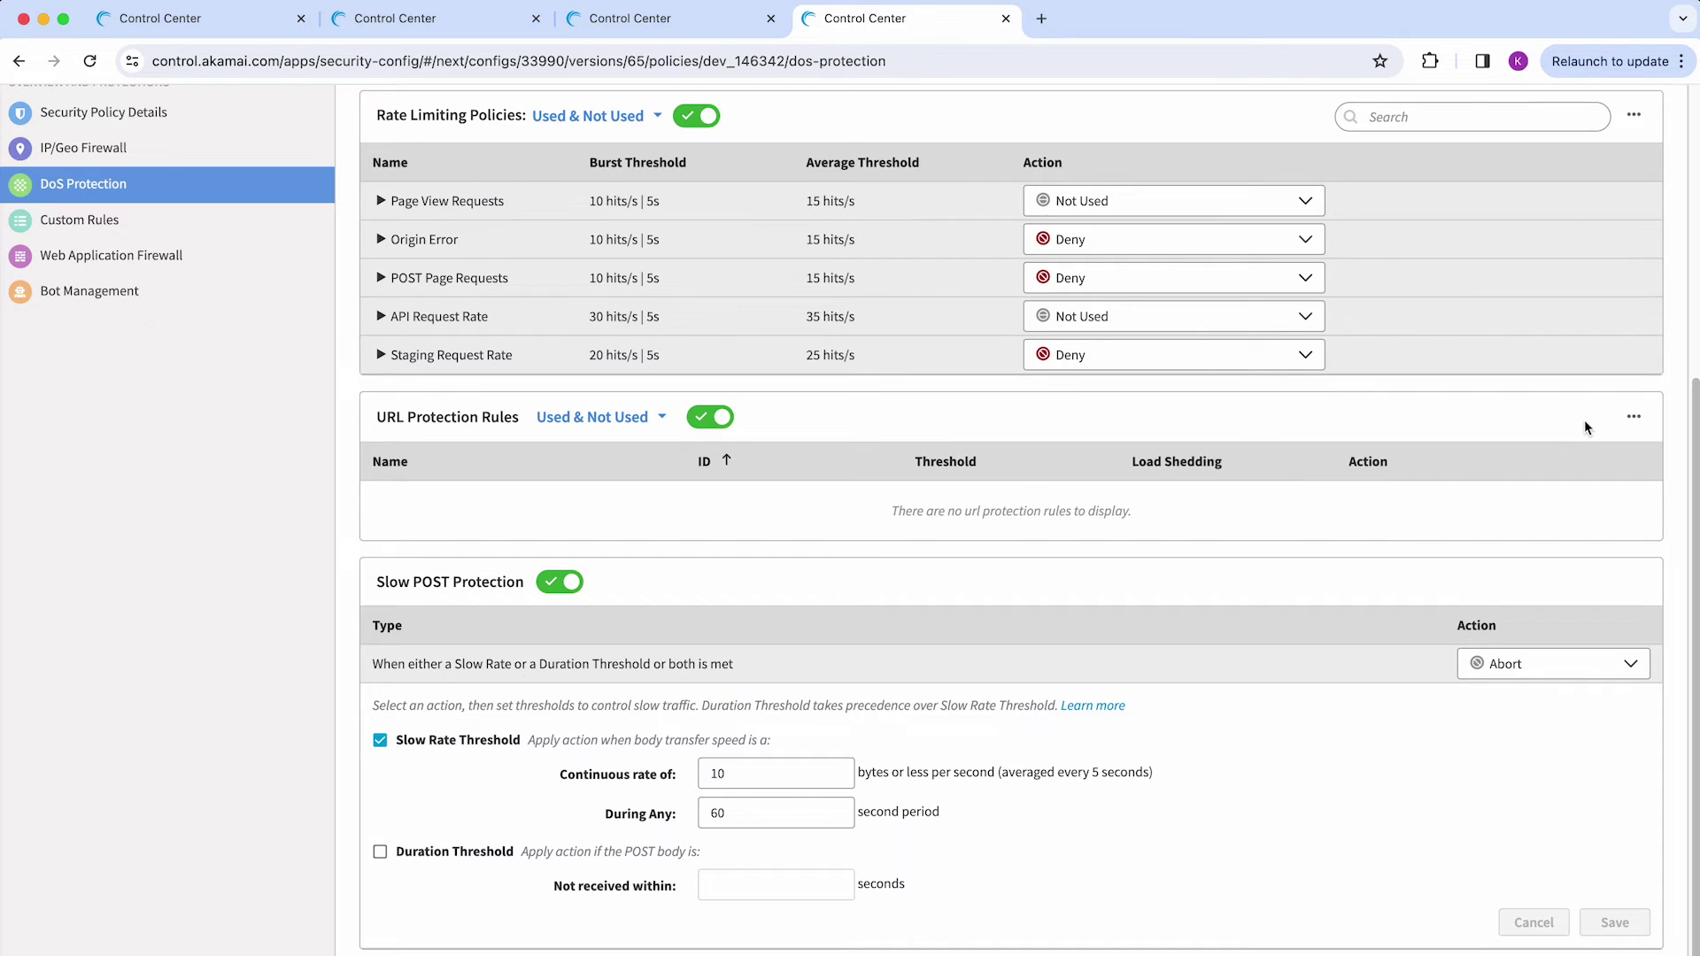
click(1635, 418)
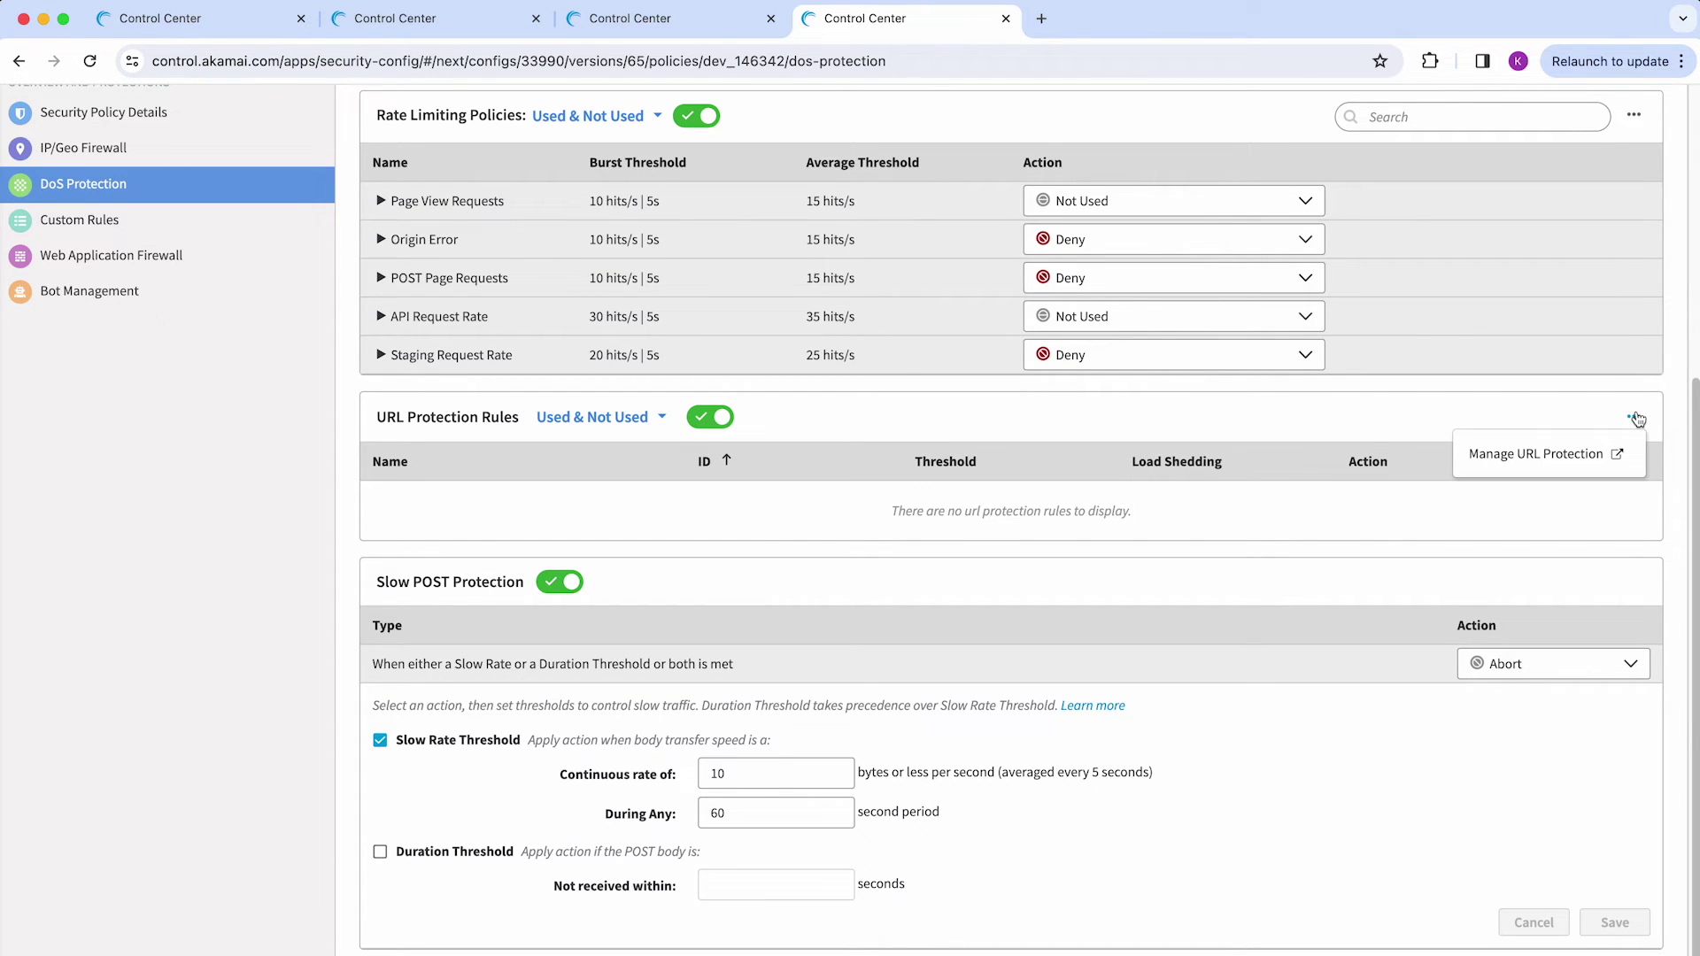
click(1522, 459)
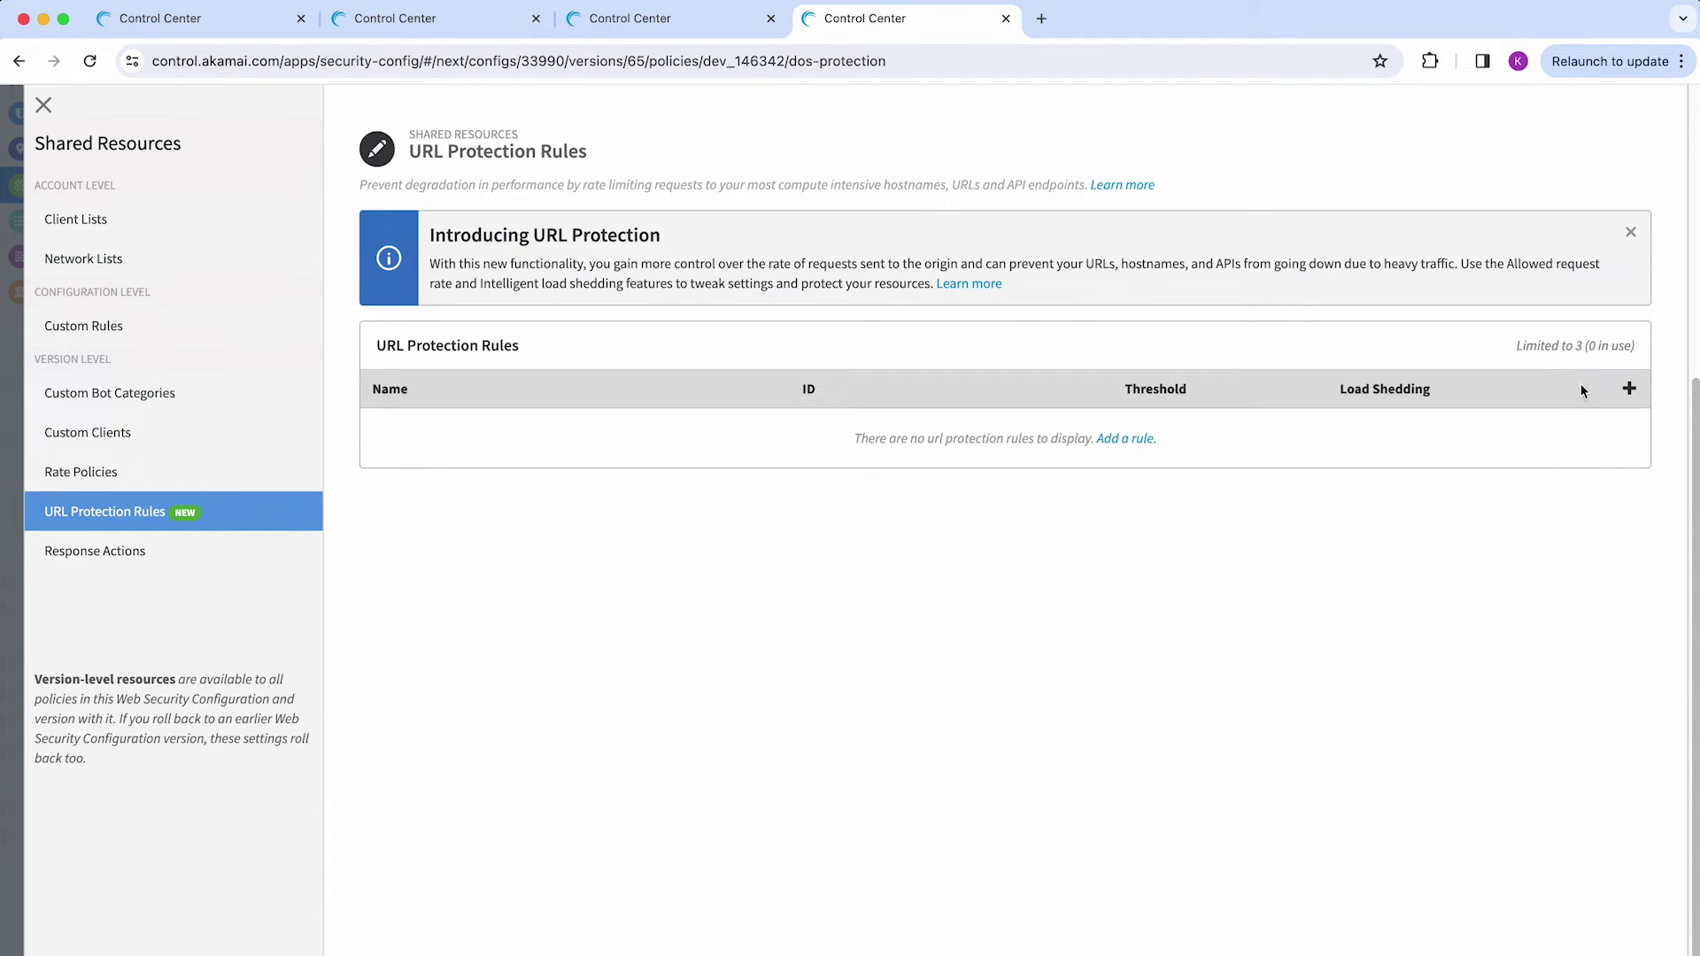
Step: Start a new URL protection rule and name it Test
click(1628, 389)
scroll(1219, 709, down, 2)
scroll(1219, 708, down, 8)
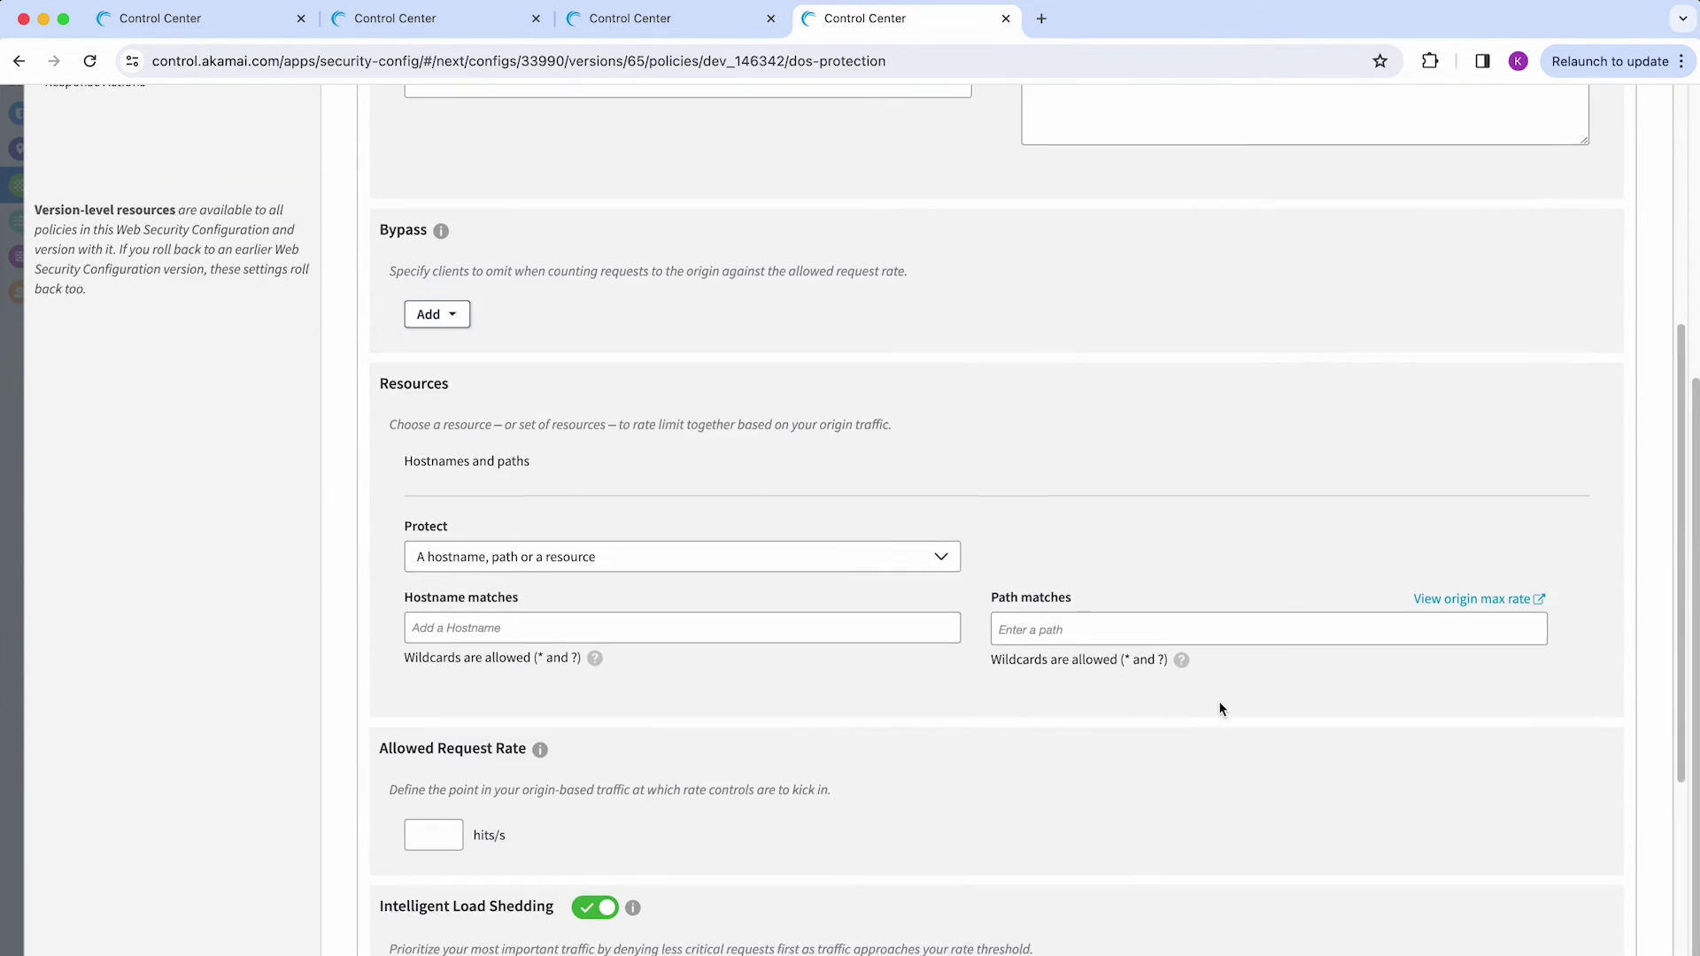
scroll(1219, 708, up, 5)
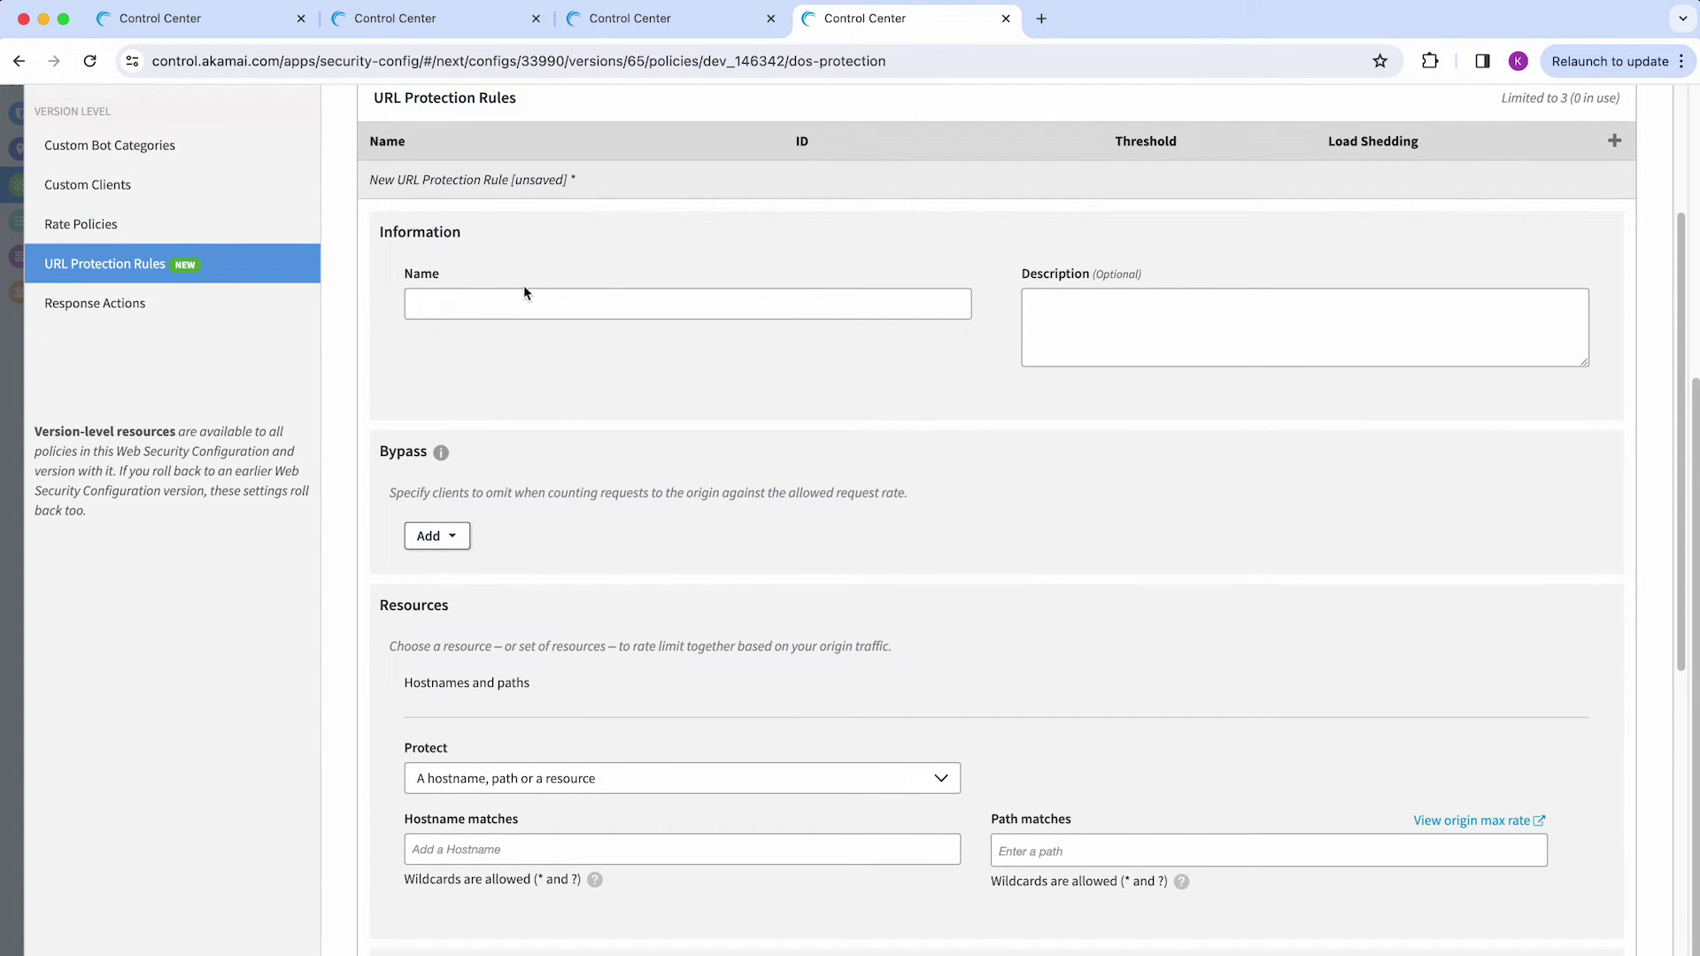
click(522, 303)
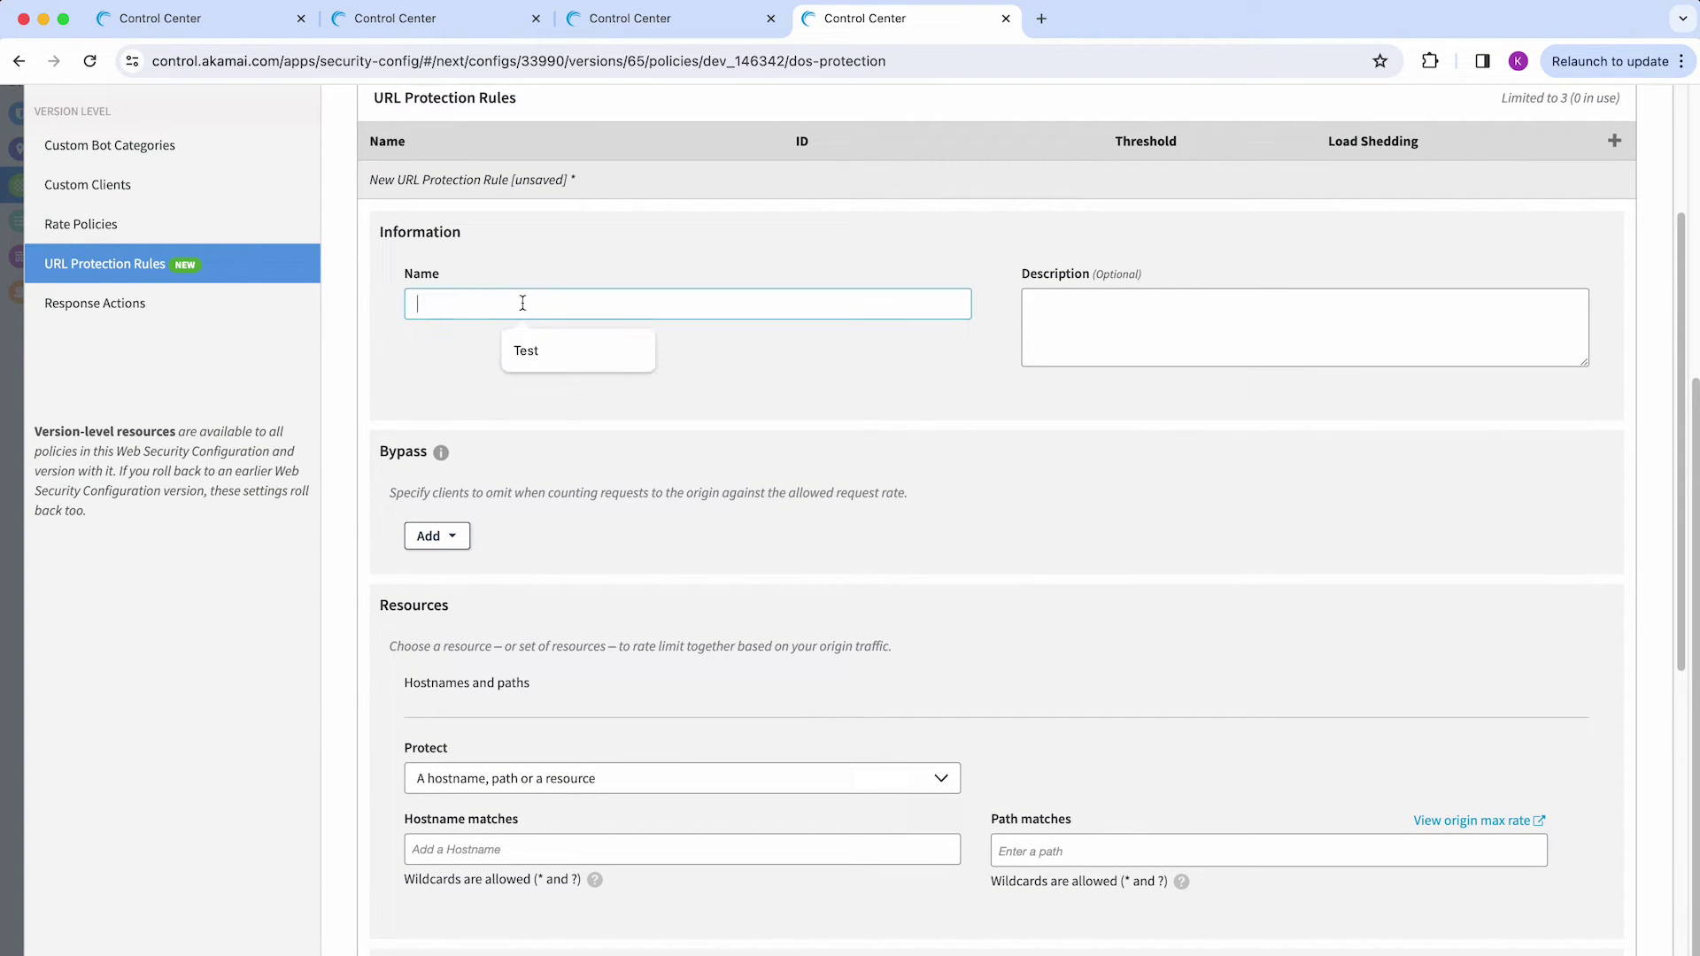
click(525, 352)
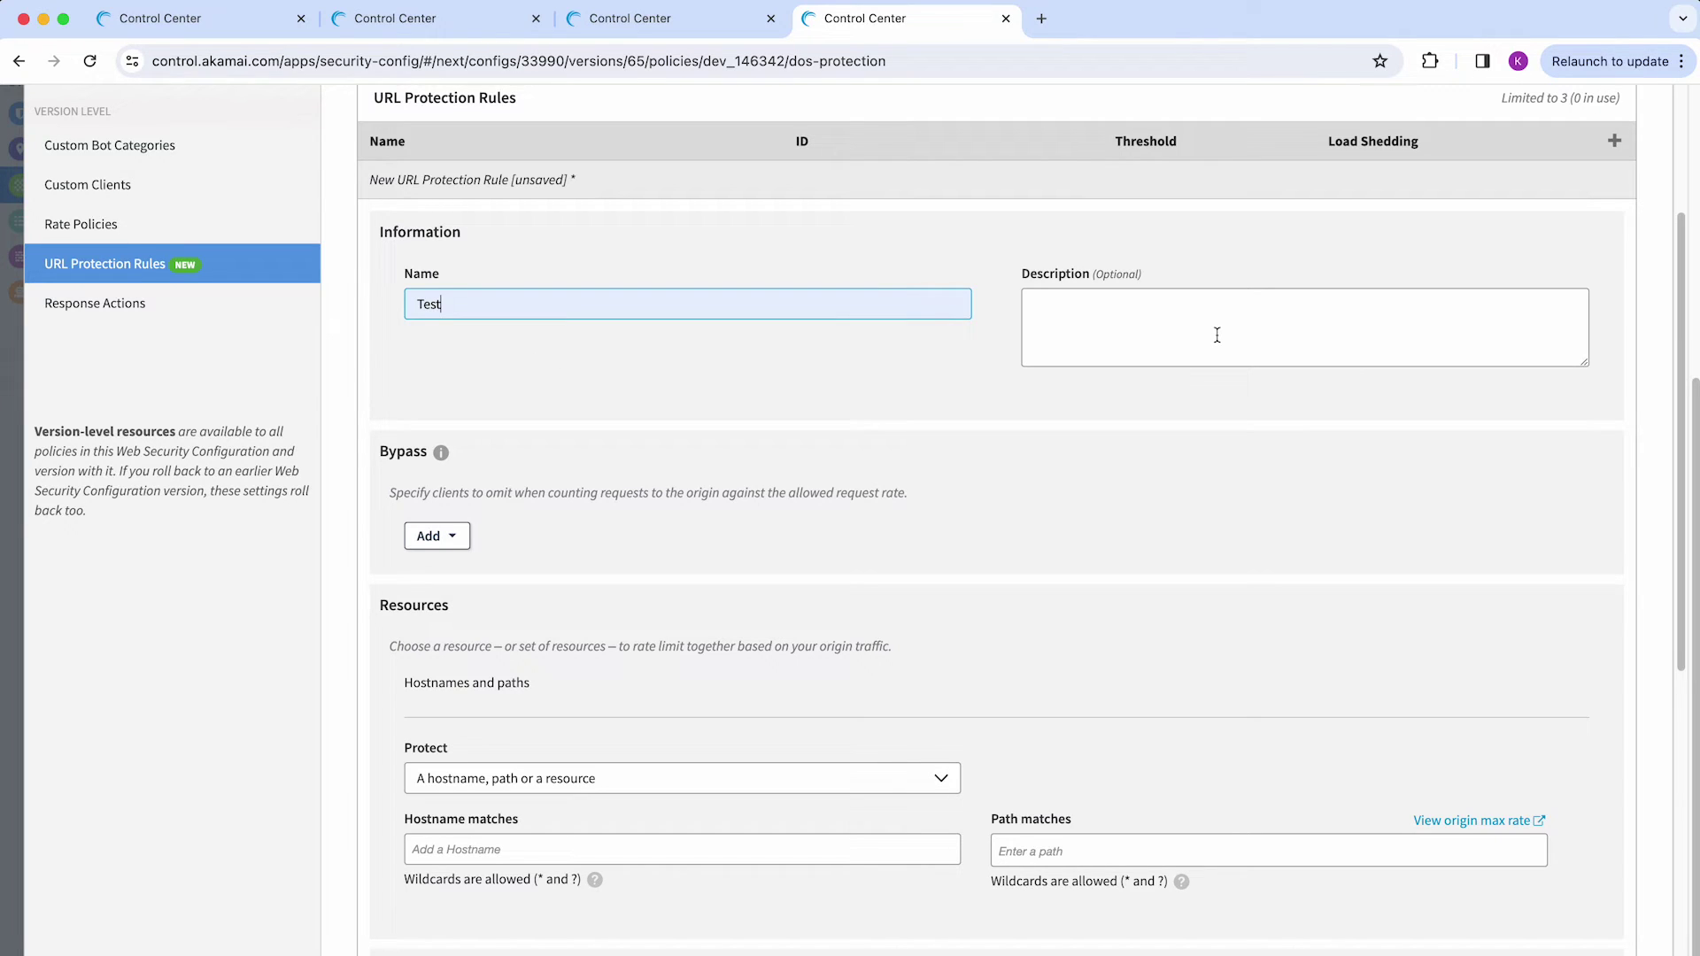
Step: Add a Client/Network Lists bypass condition to the Test rule and browse the lists that can be chosen
scroll(656, 523, down, 2)
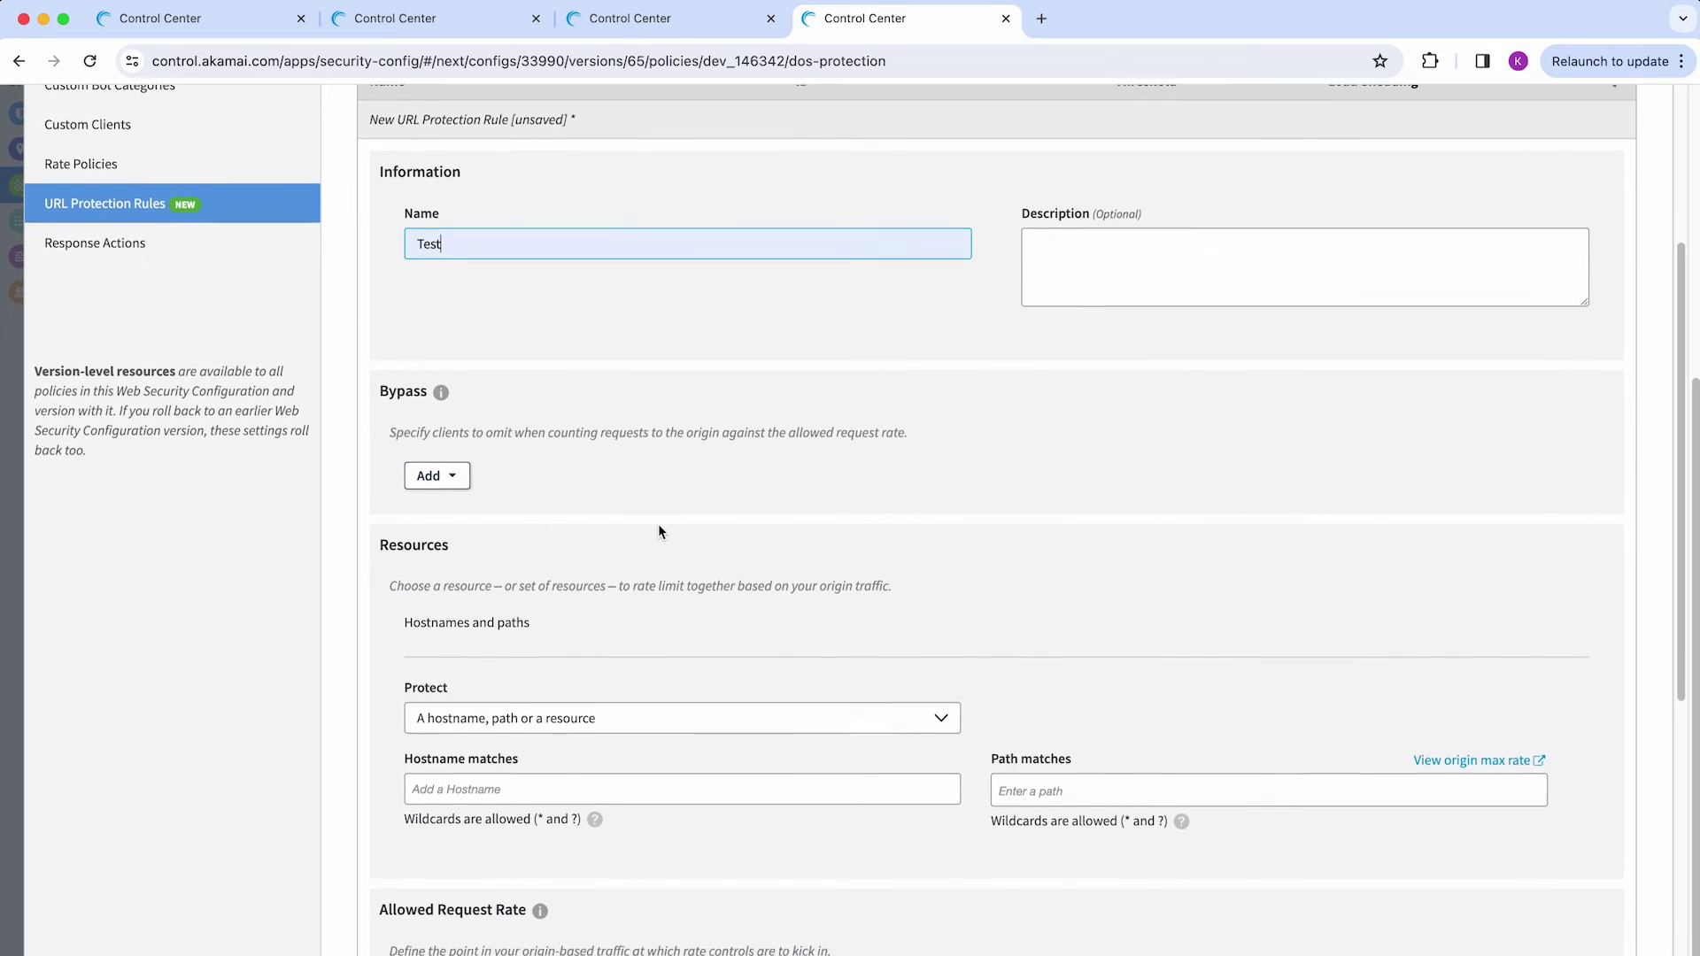
click(446, 464)
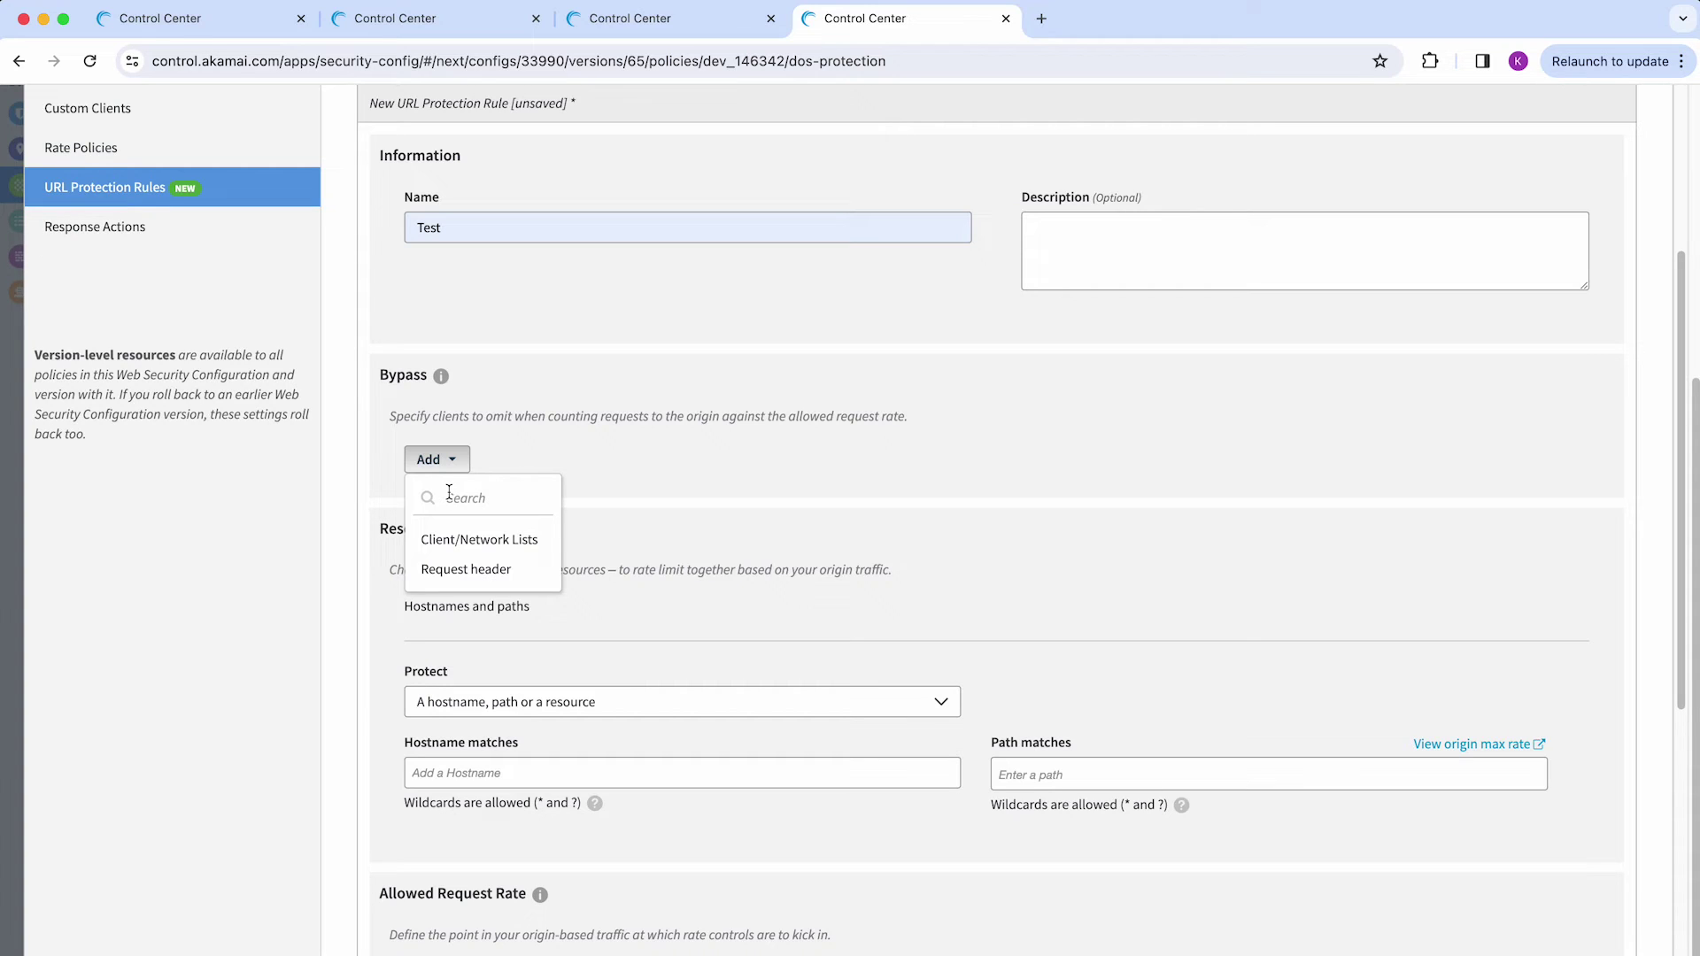
click(485, 539)
click(1074, 462)
scroll(1004, 676, down, 3)
scroll(1003, 676, down, 3)
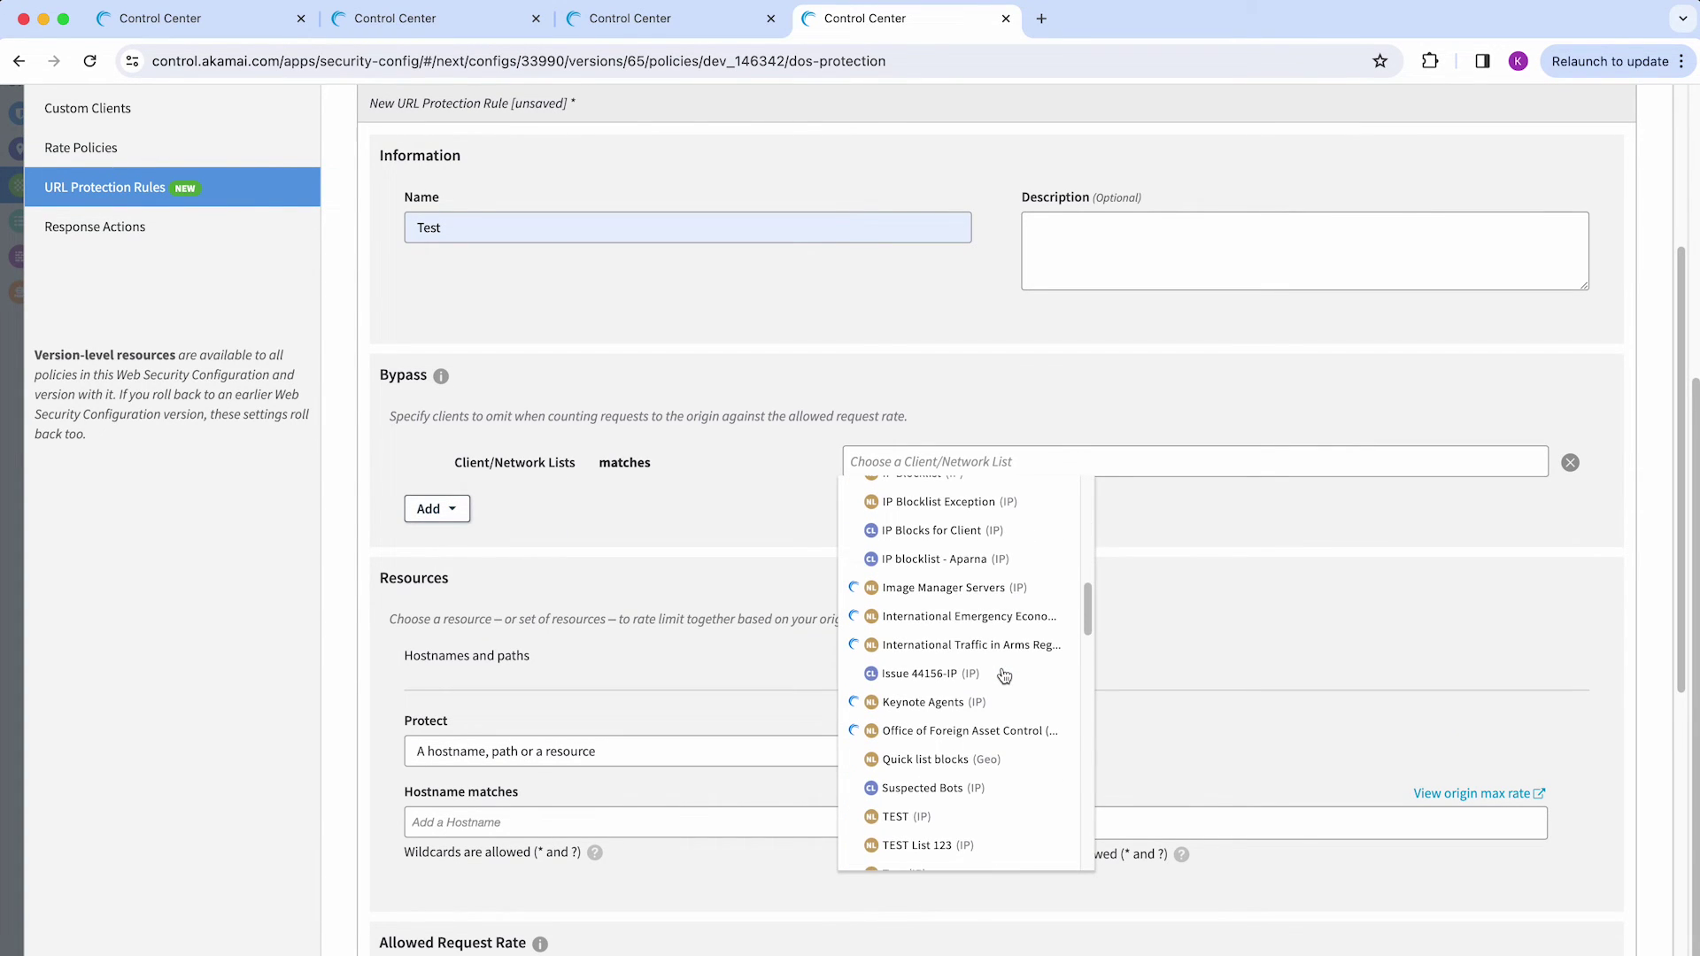
Step: Add a Request header bypass condition and browse its header names and match operators
click(431, 512)
click(485, 617)
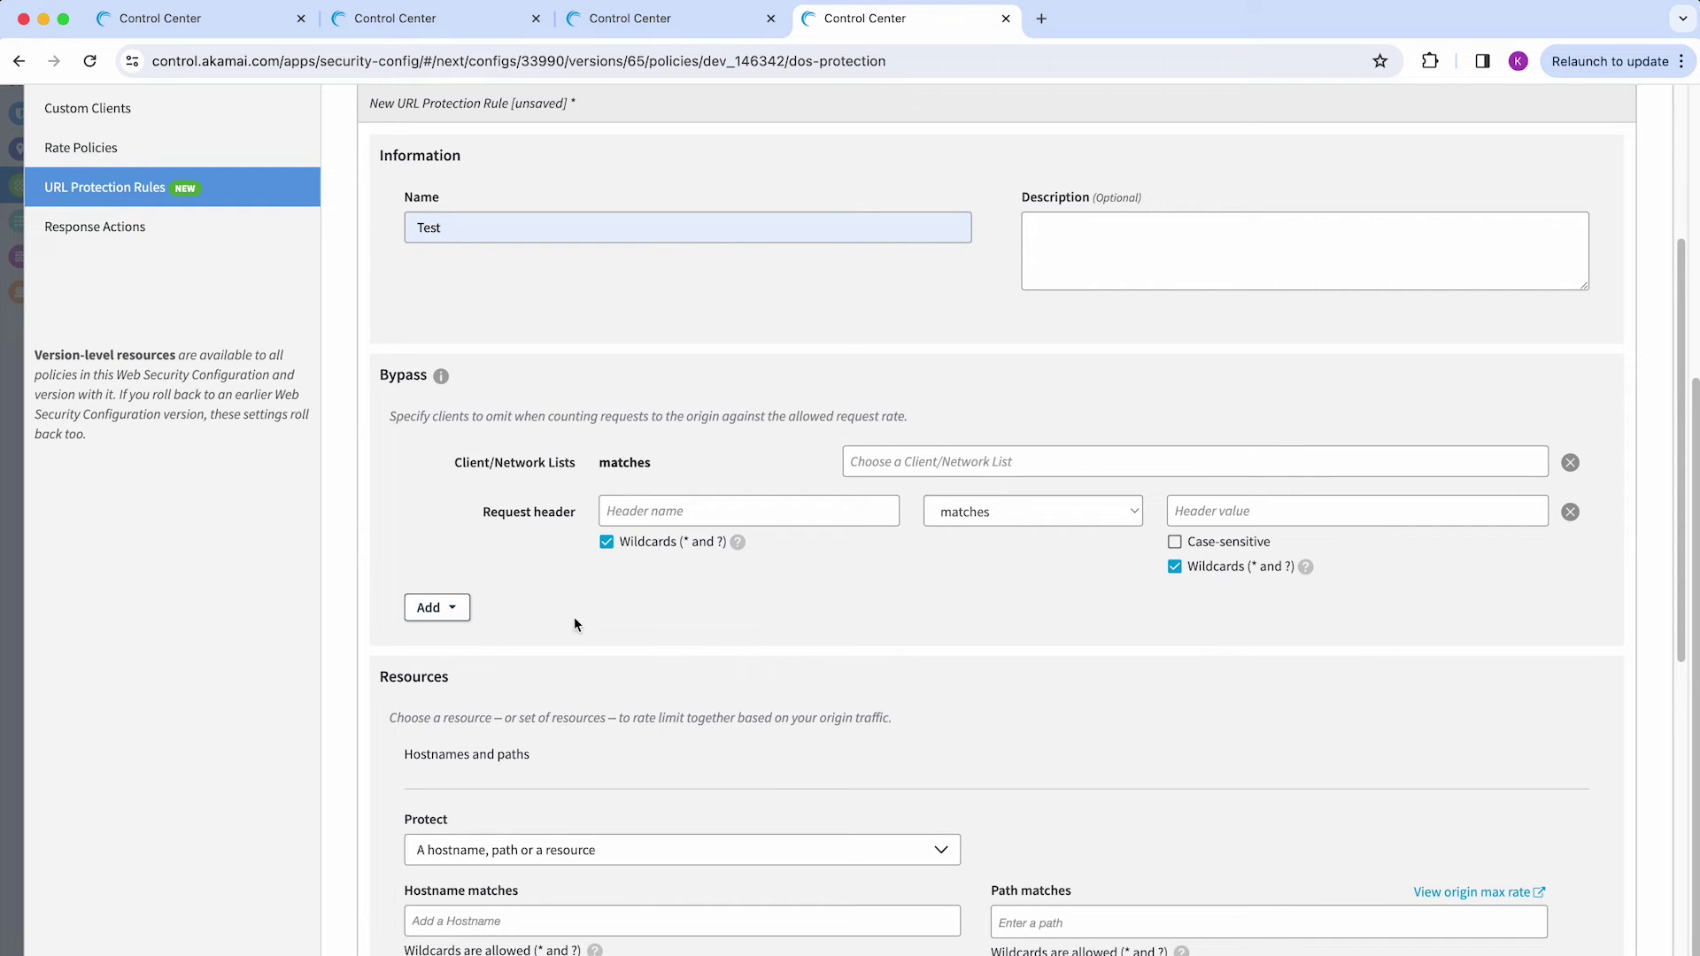
scroll(924, 594, down, 3)
click(760, 345)
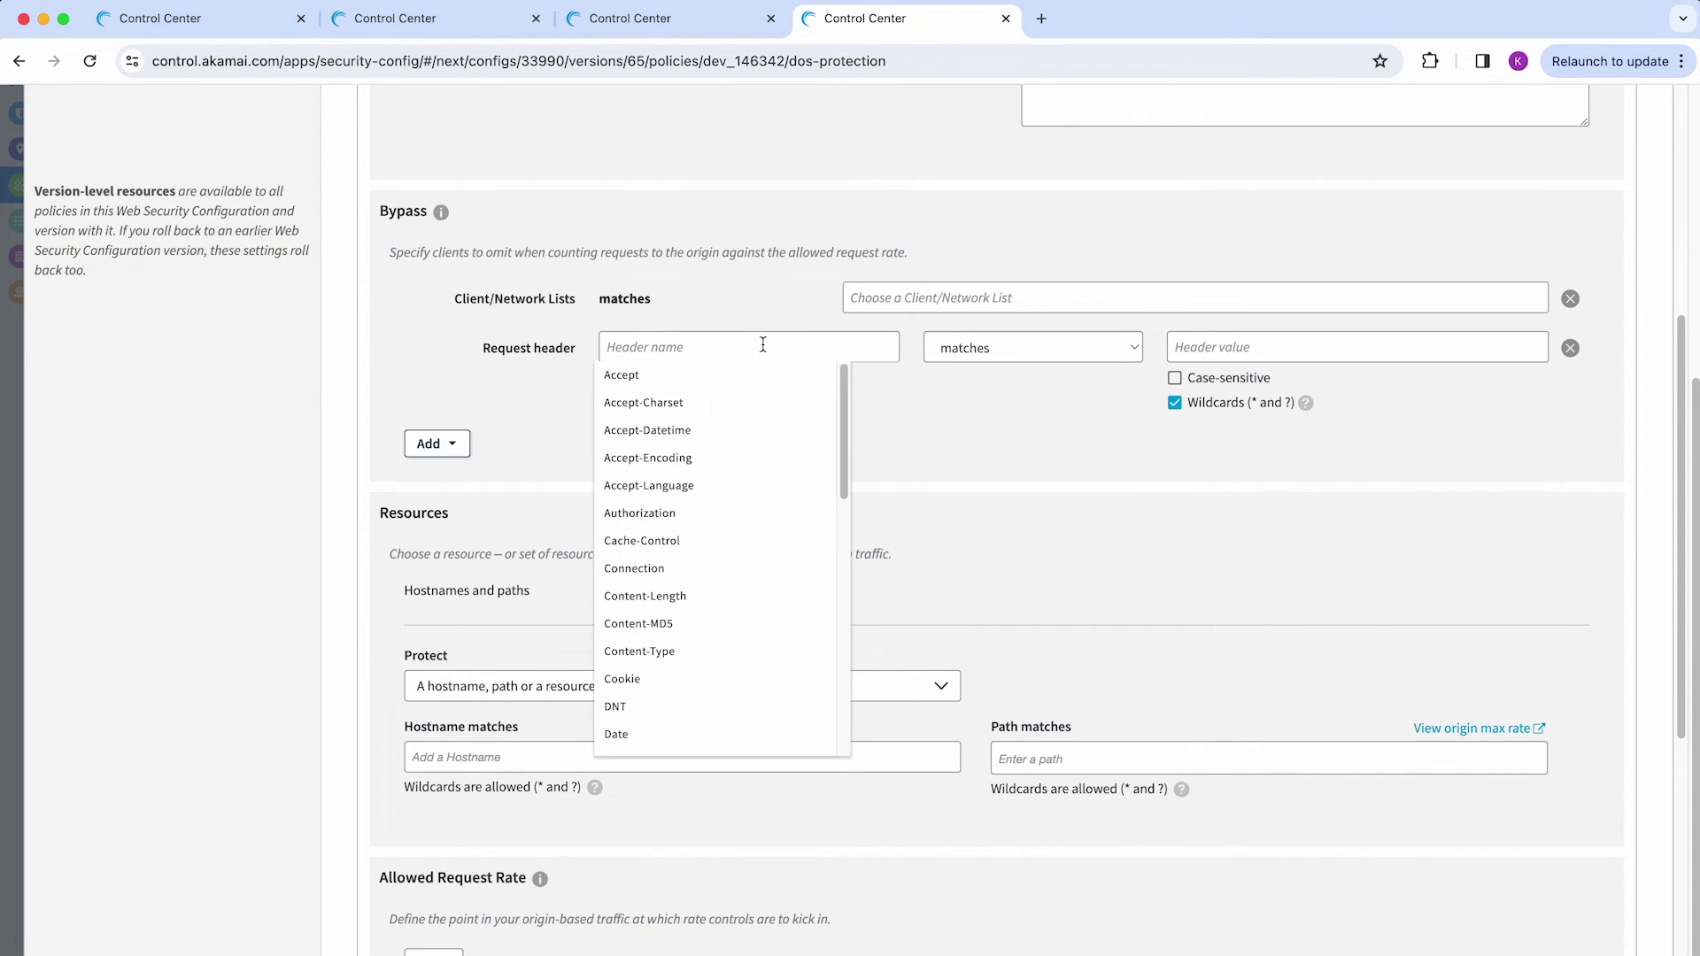
scroll(775, 572, down, 8)
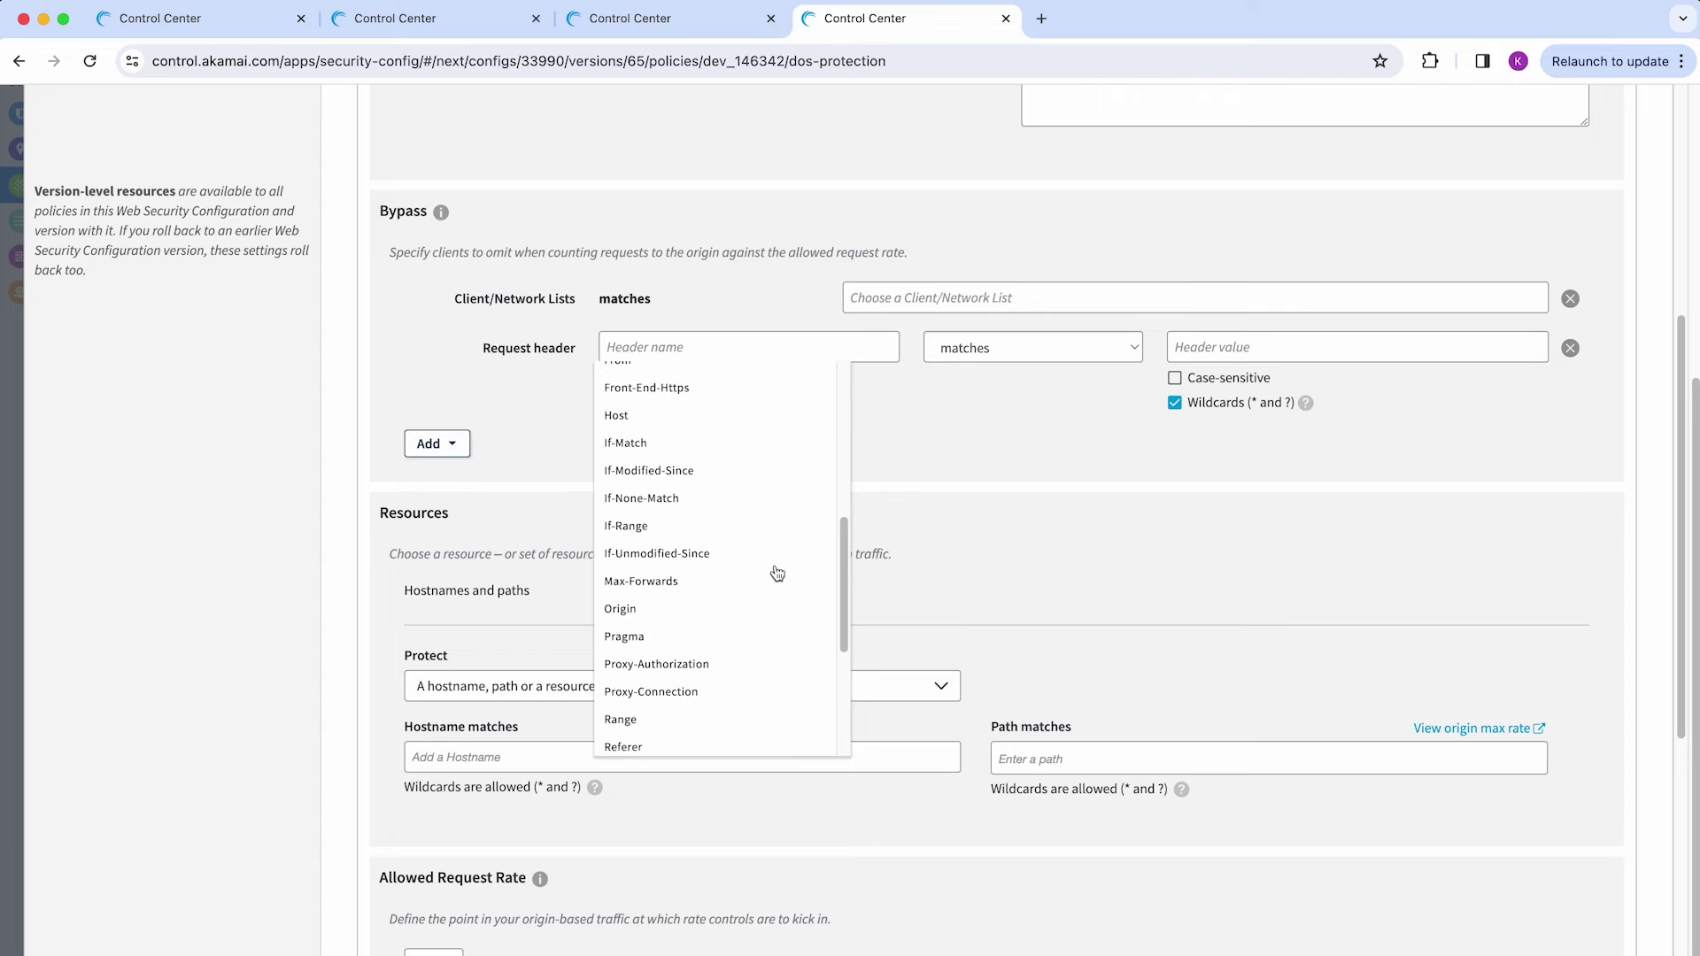
click(1007, 345)
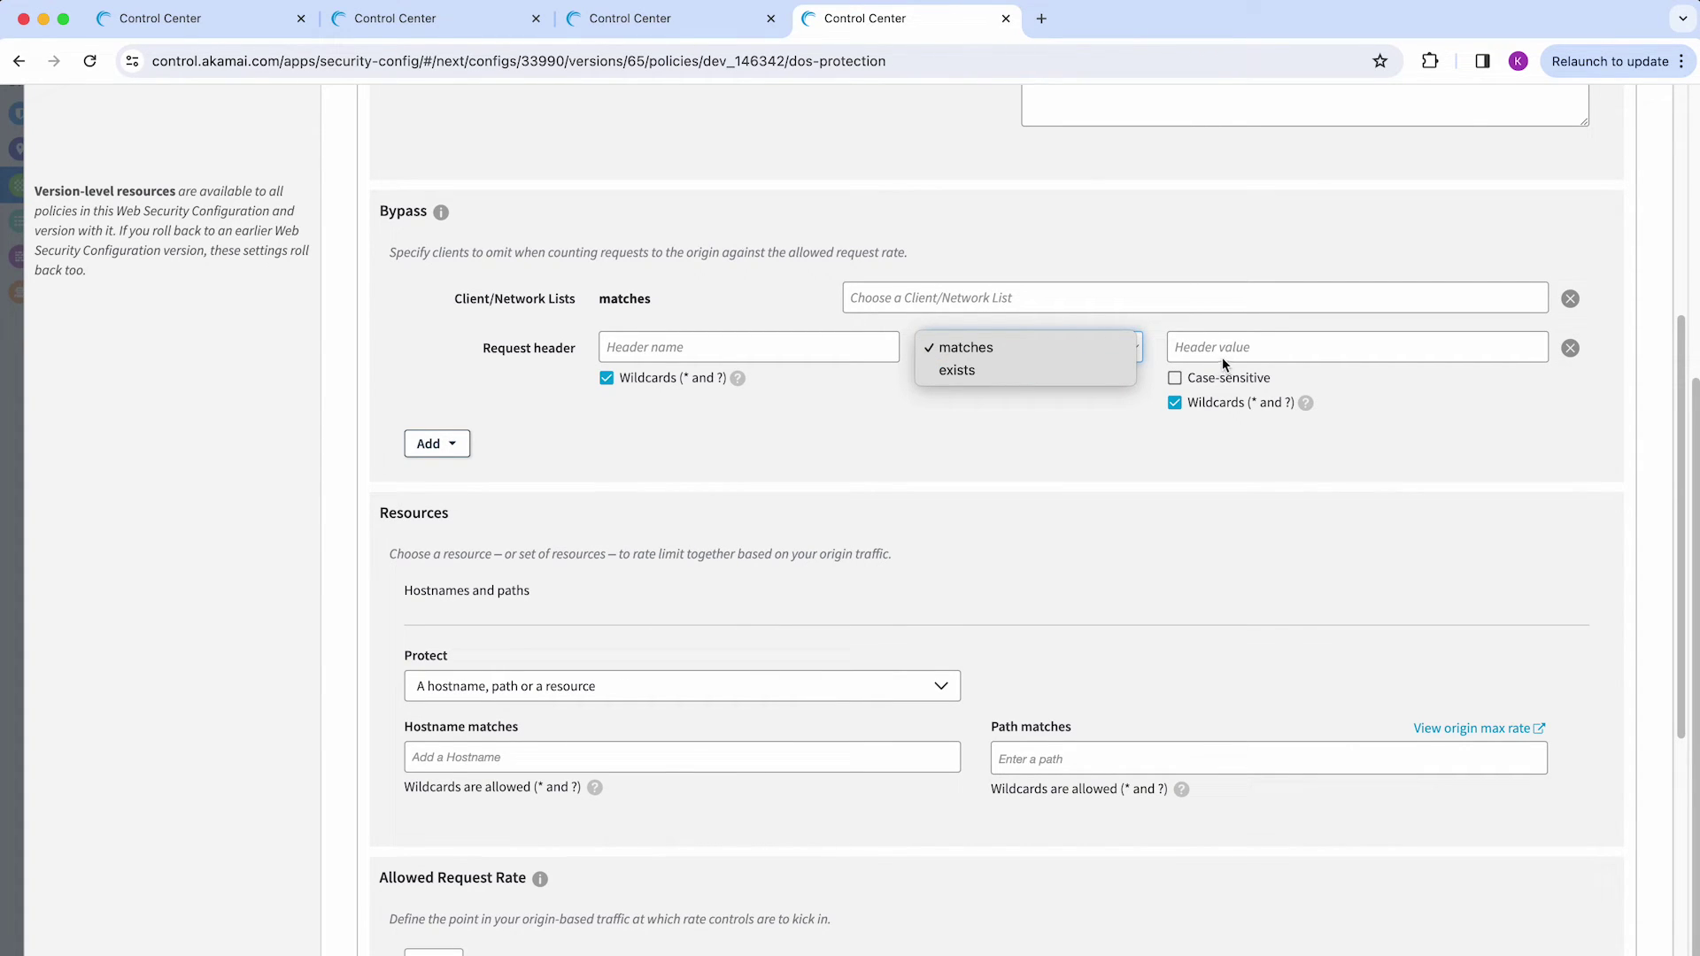
Step: Remove the Client/Network Lists and Request header conditions from the rule's bypass settings
click(1570, 299)
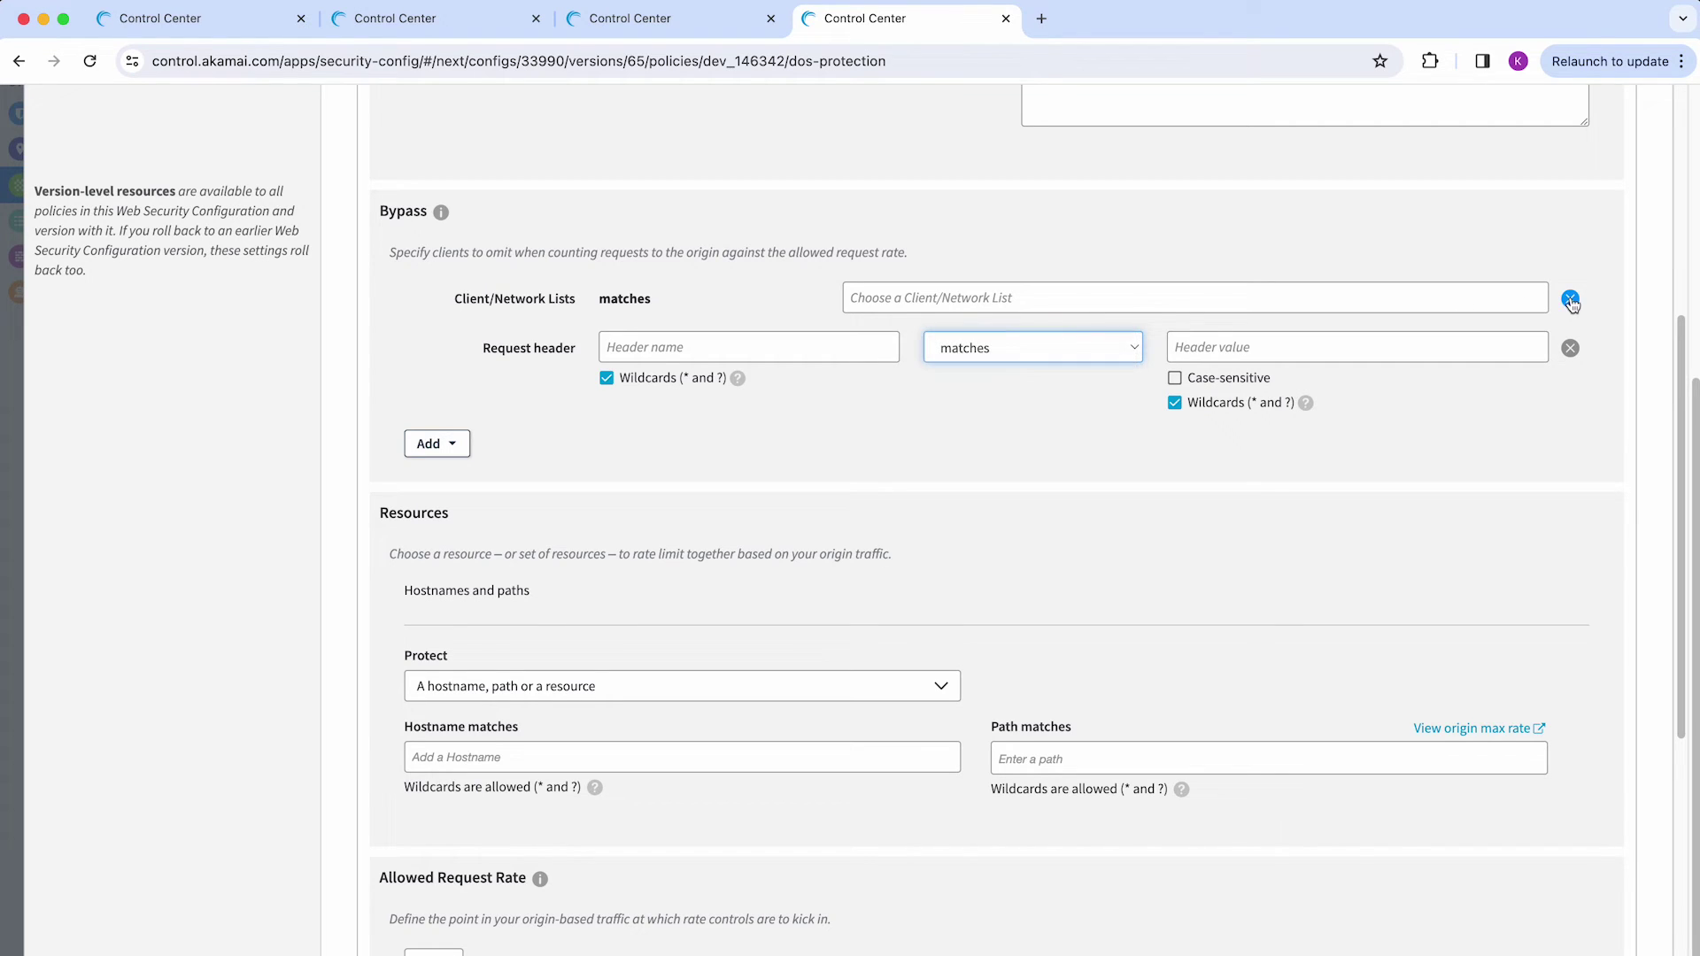
click(1570, 299)
click(1570, 298)
scroll(646, 453, down, 1)
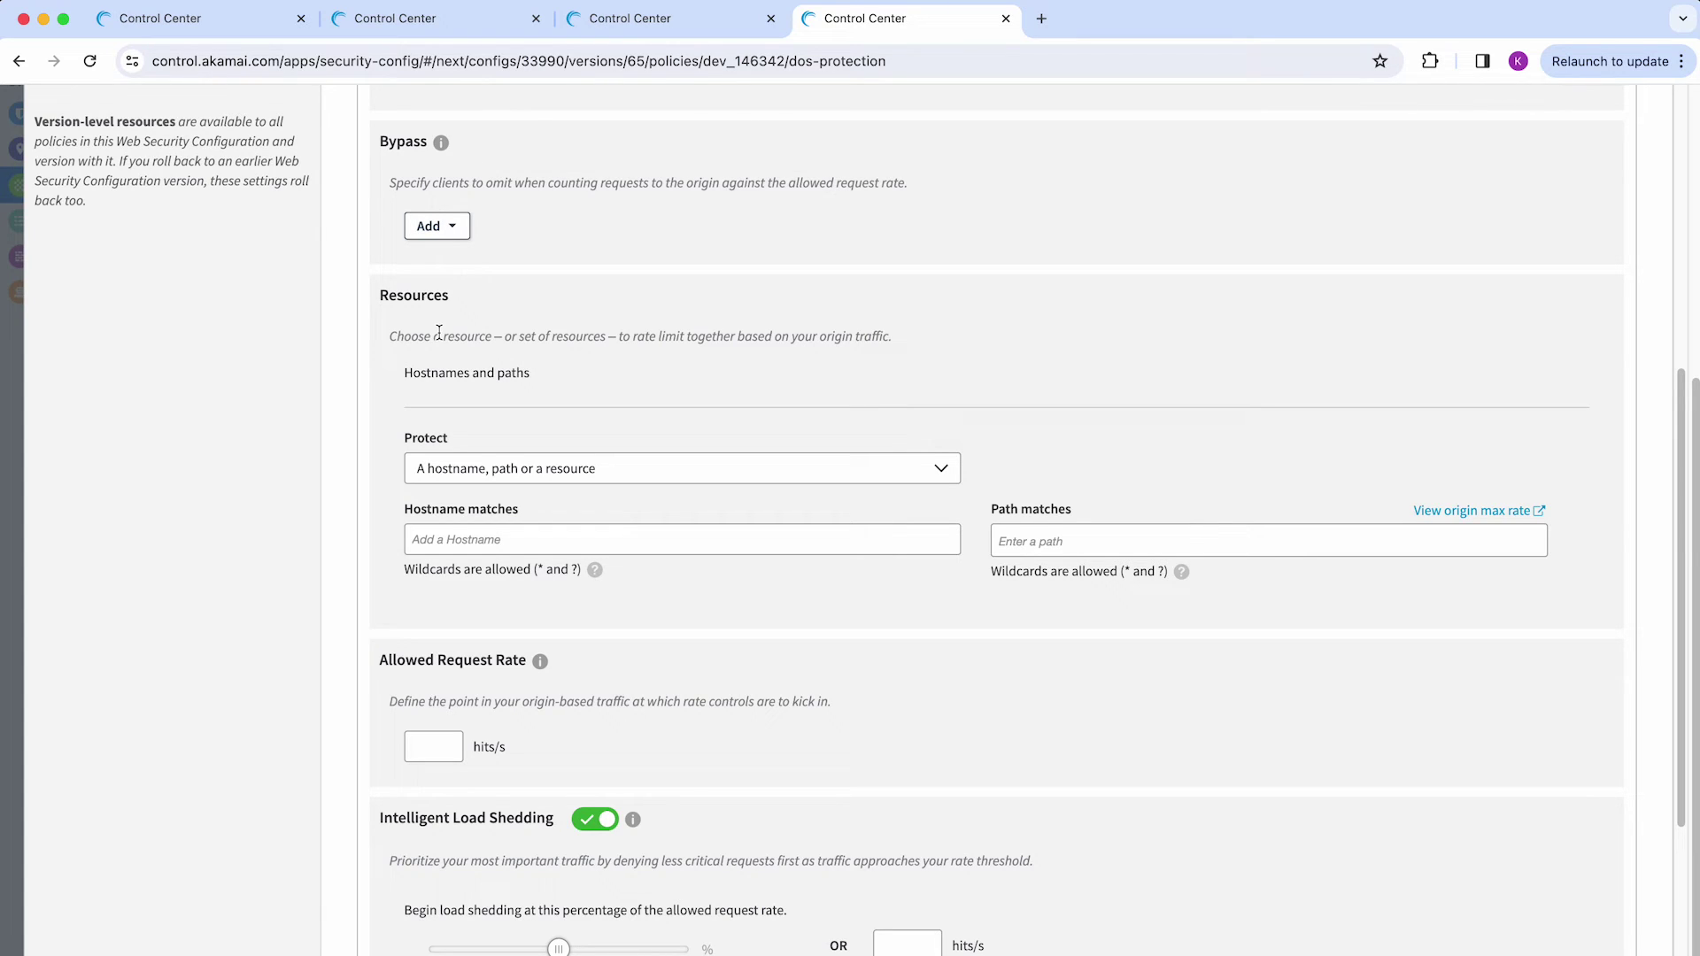
Step: Protect a single hostname and path in the rule's resources, using hostname dev-aap.akamaicentral.com and path /members/
click(496, 477)
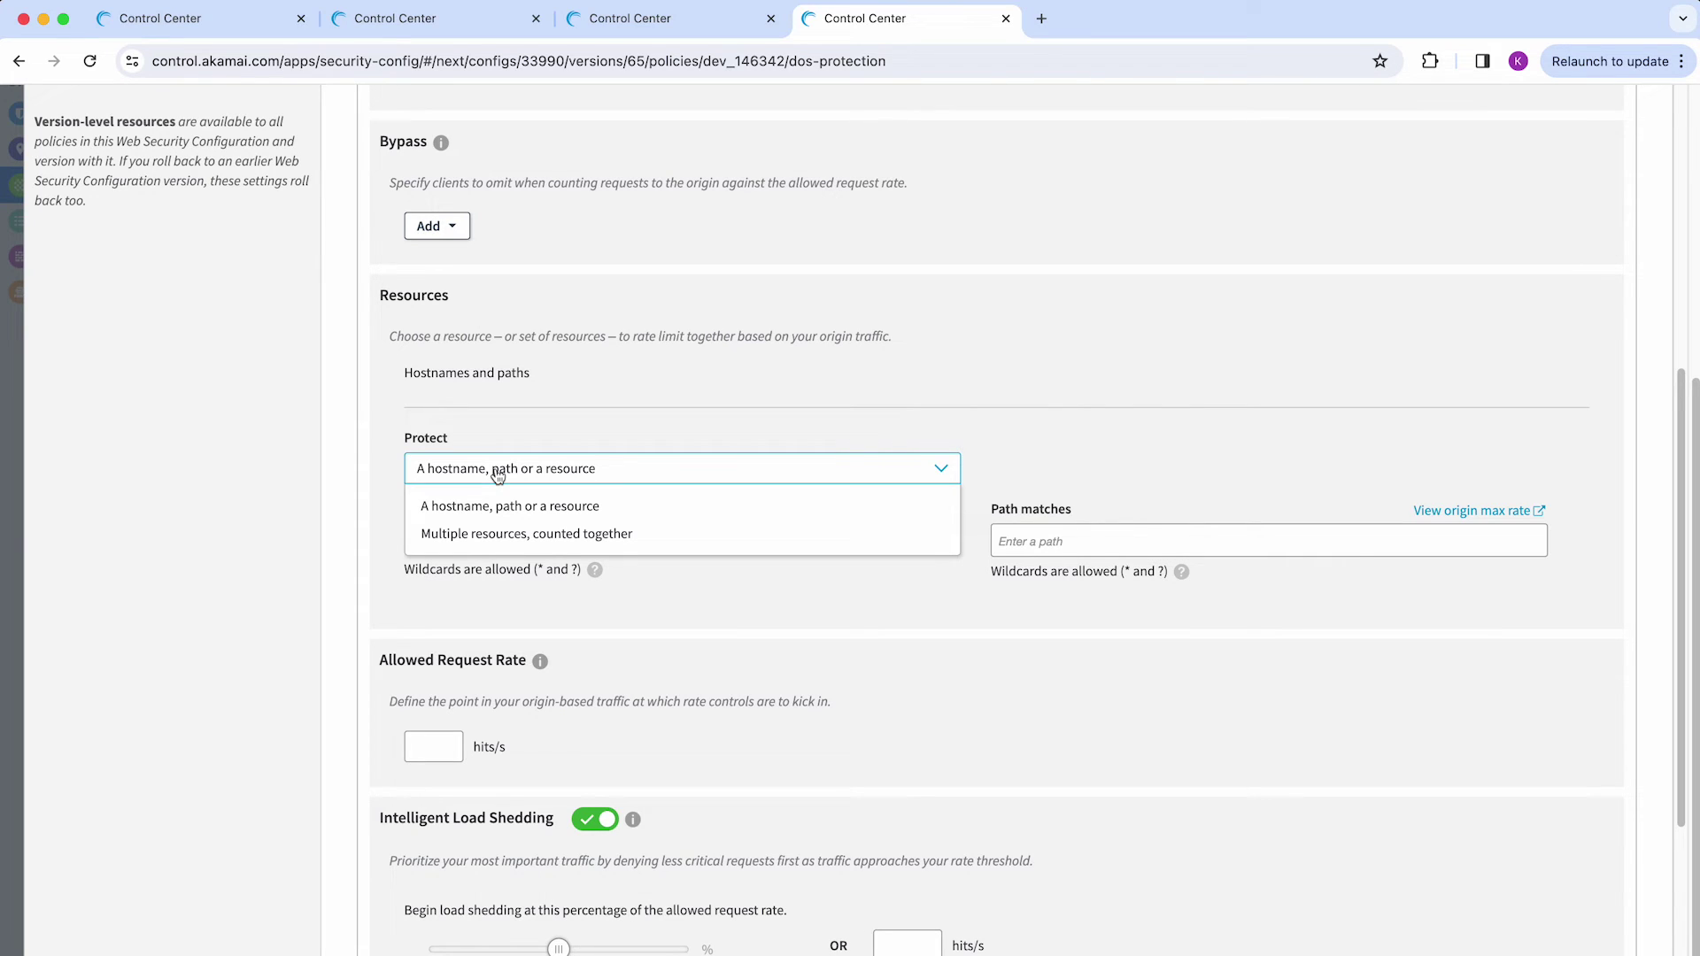
click(496, 476)
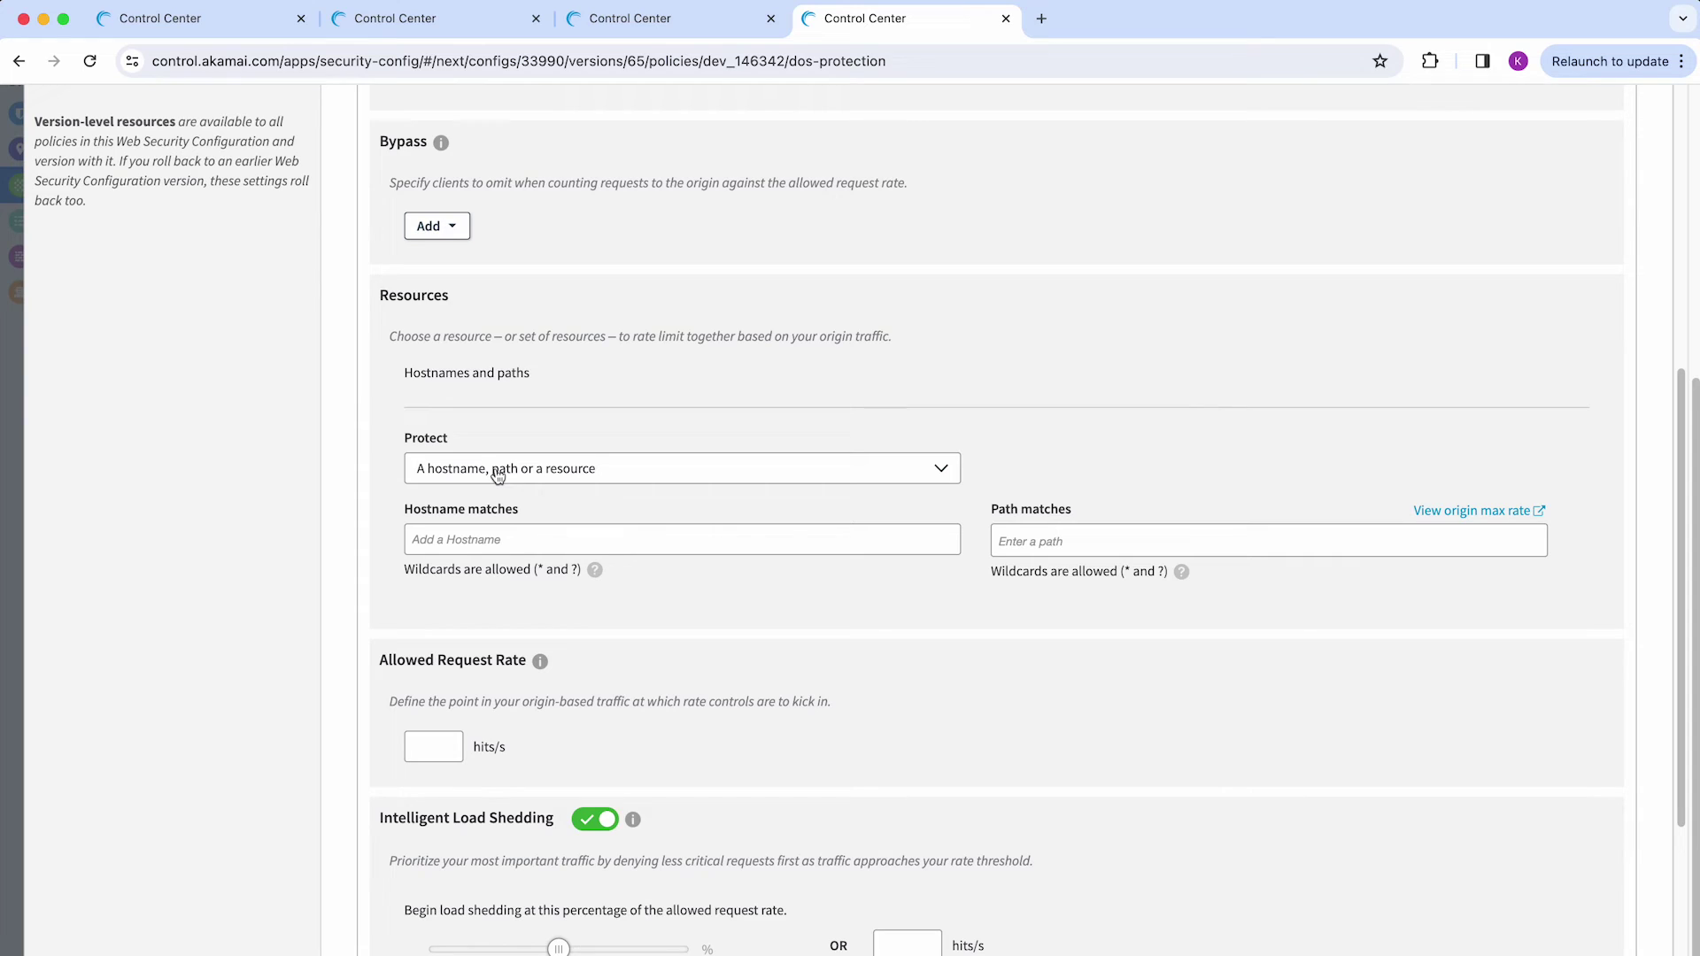
click(501, 541)
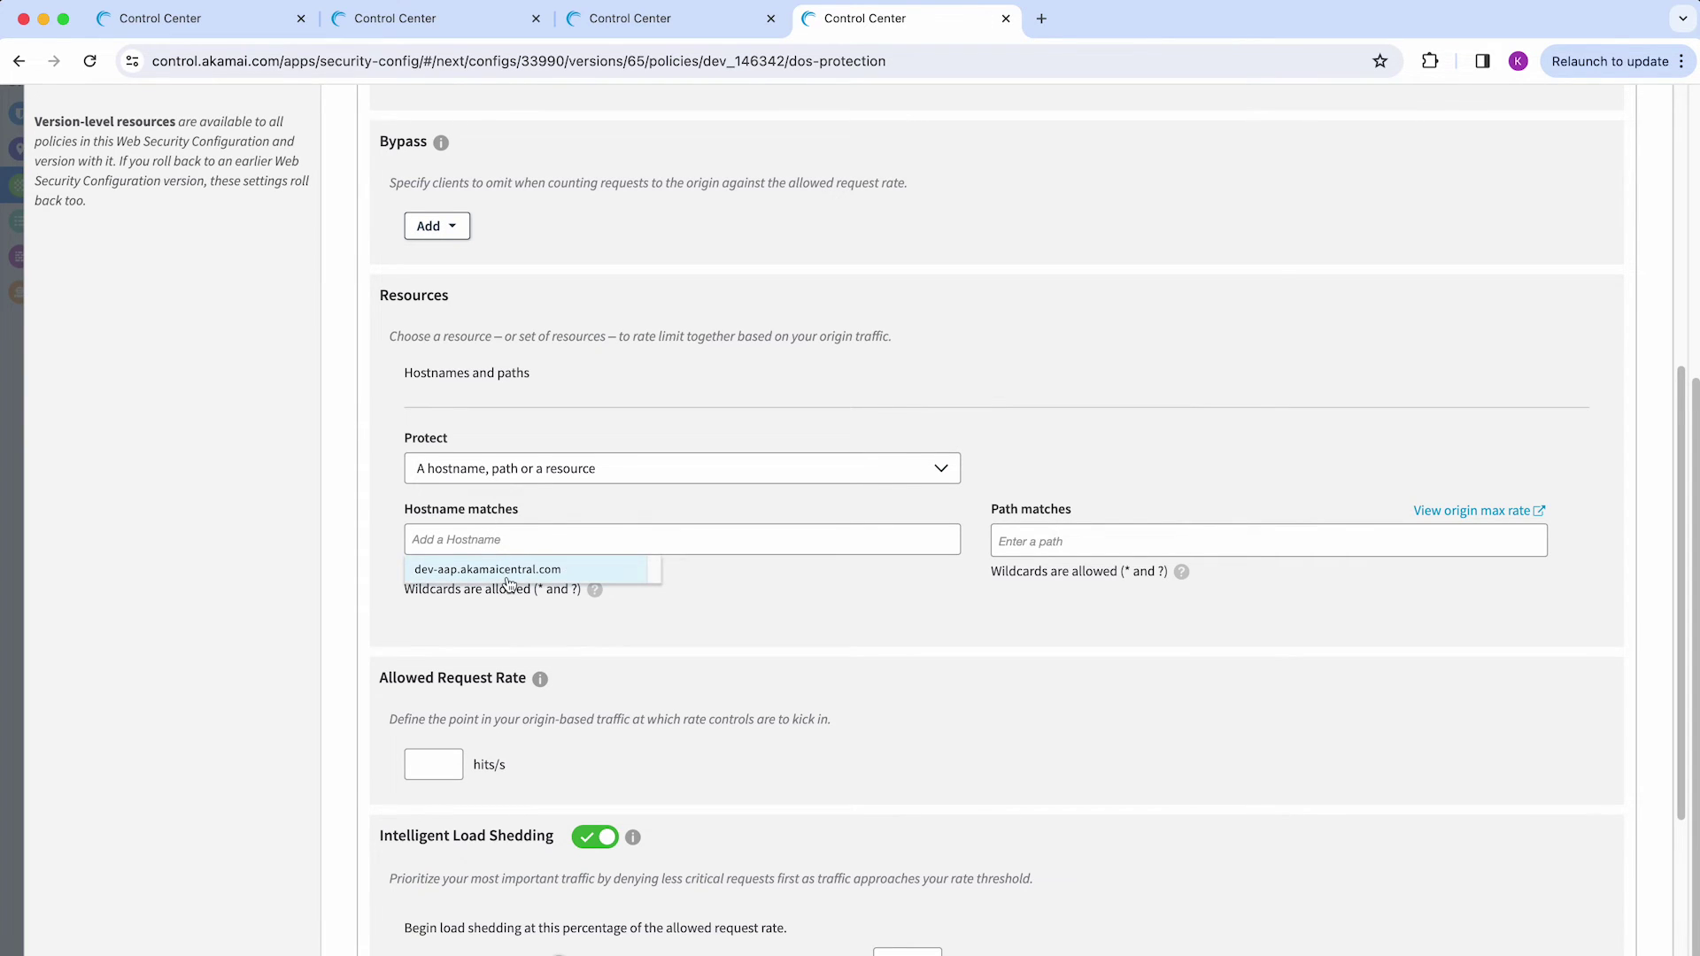
click(506, 571)
click(1095, 539)
text(/mem)
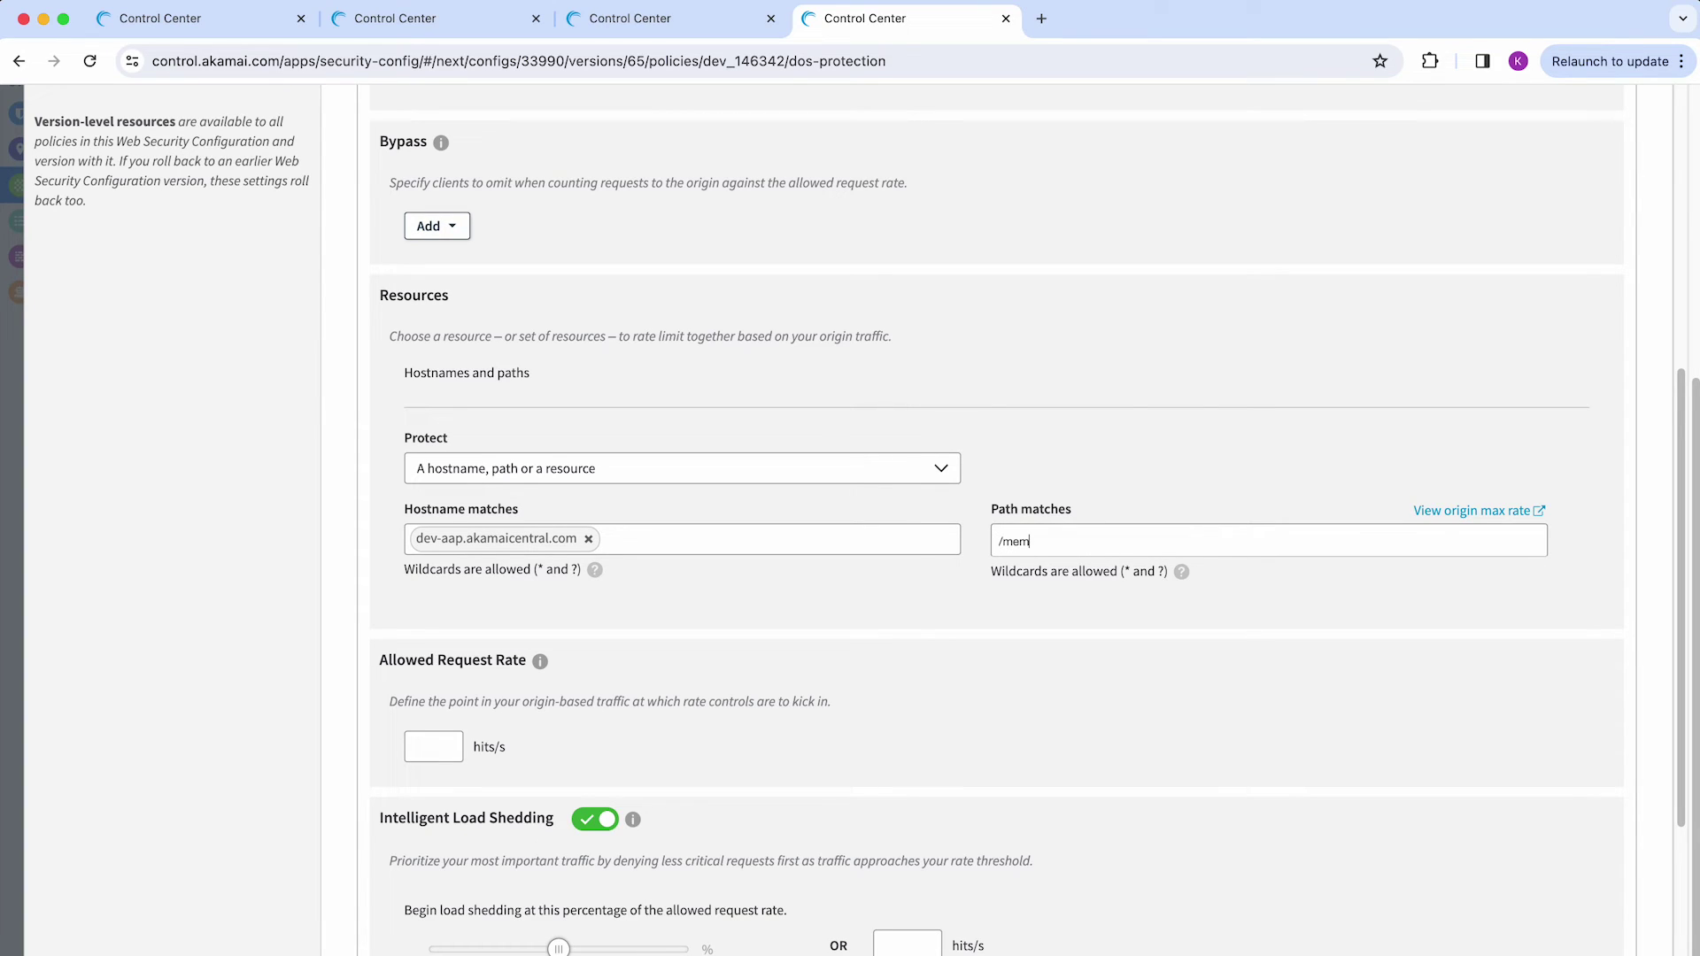
text(bers/)
key(Return)
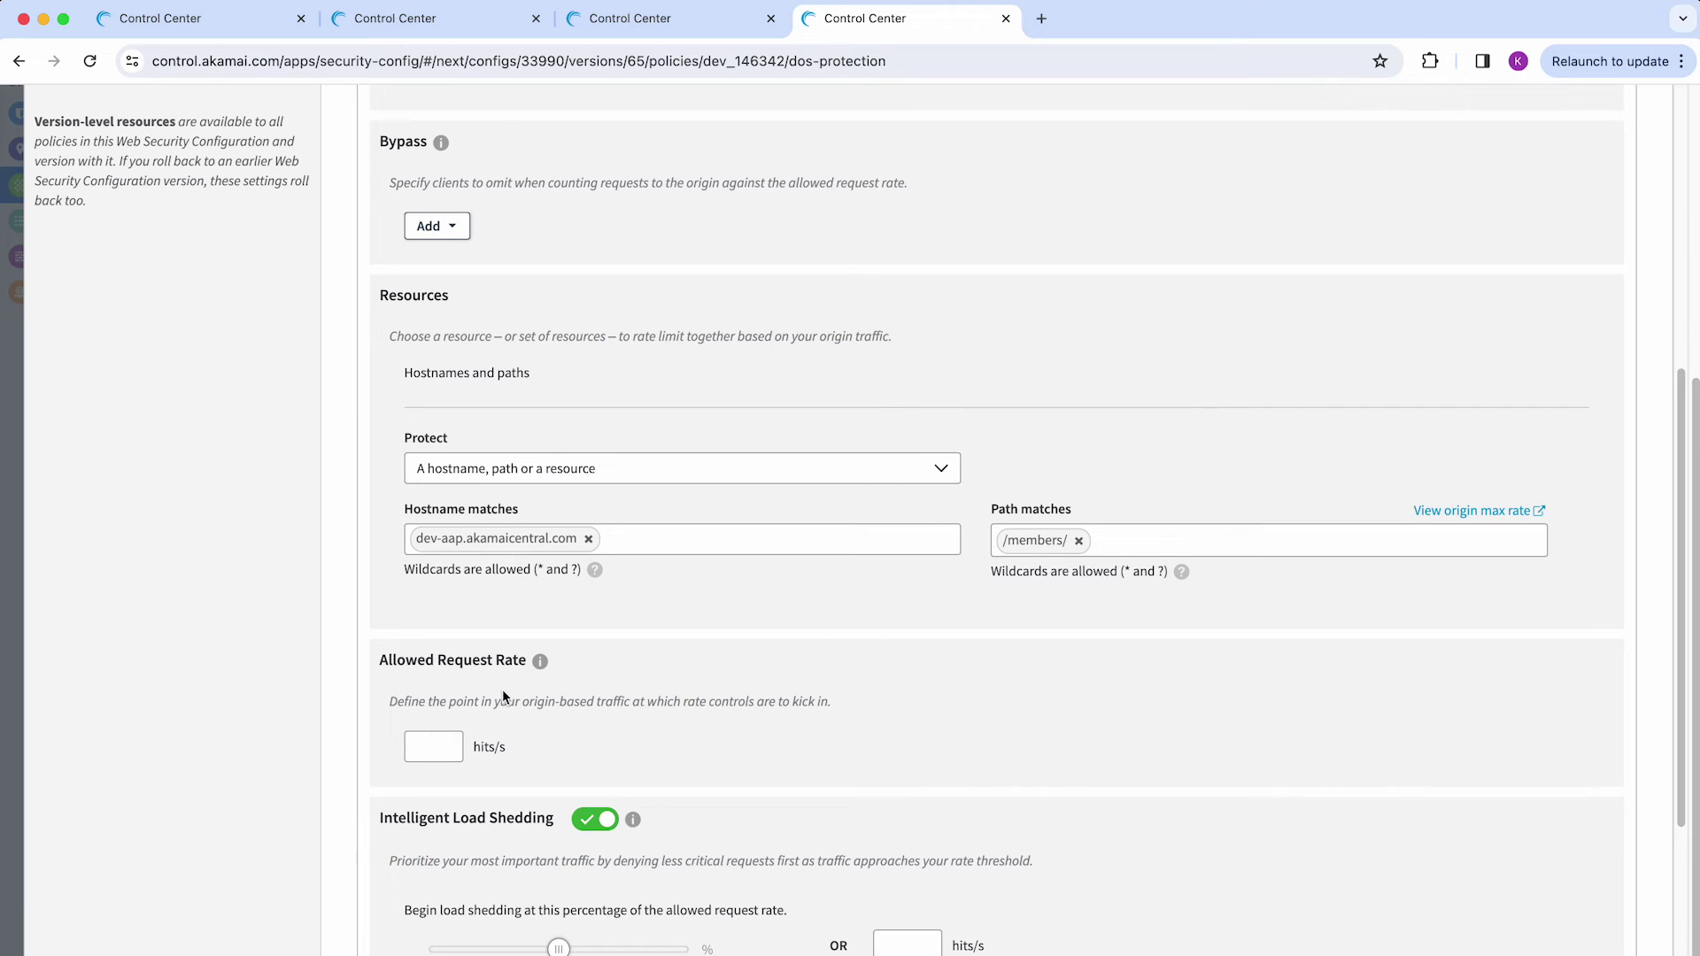
Step: Set the rule's allowed request rate to 100 hits/s and save the rule with intelligent load shedding on
scroll(526, 687, down, 5)
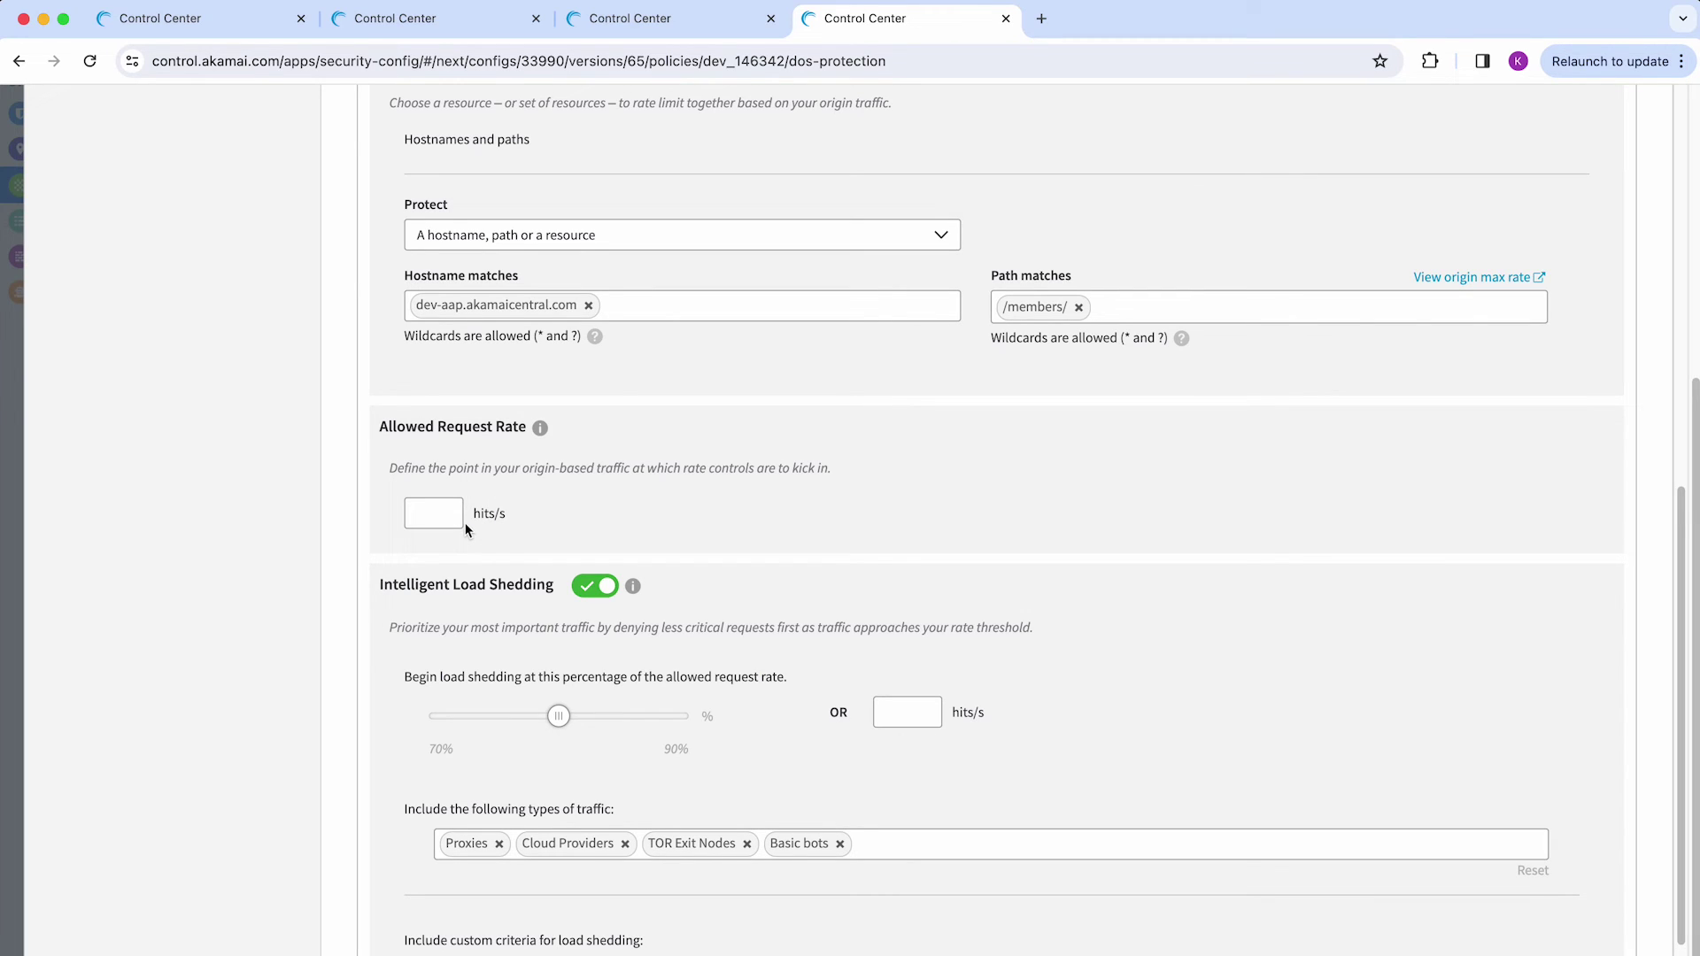
click(435, 512)
text(100)
click(557, 507)
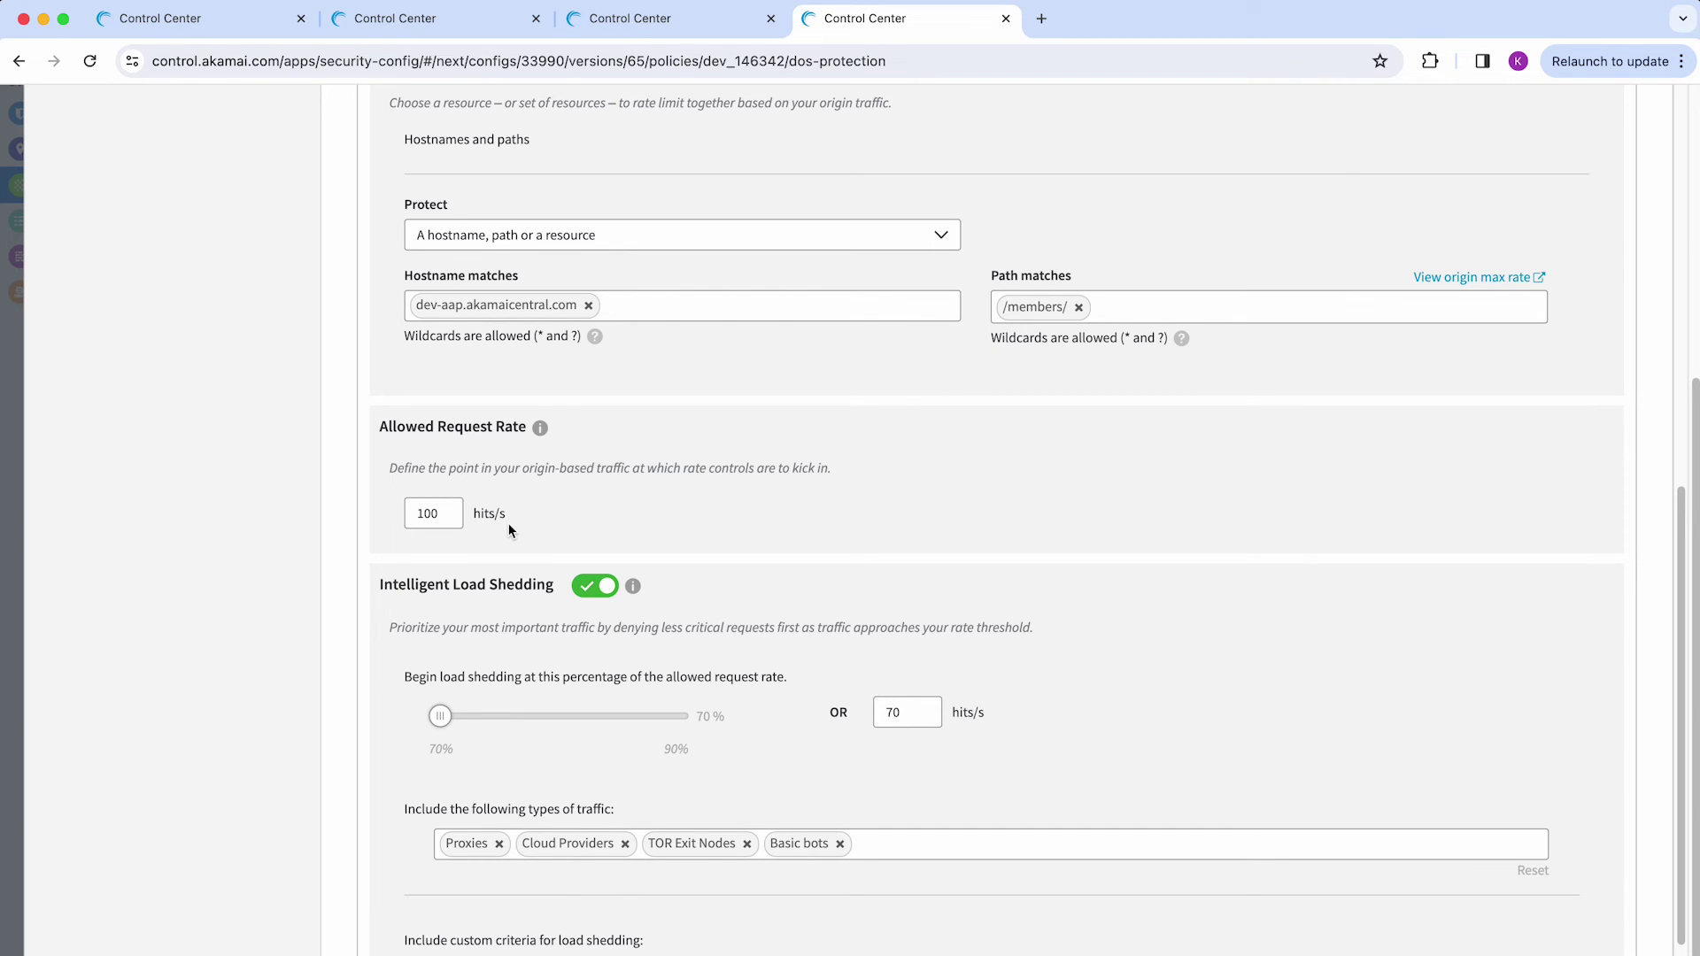
scroll(510, 524, down, 3)
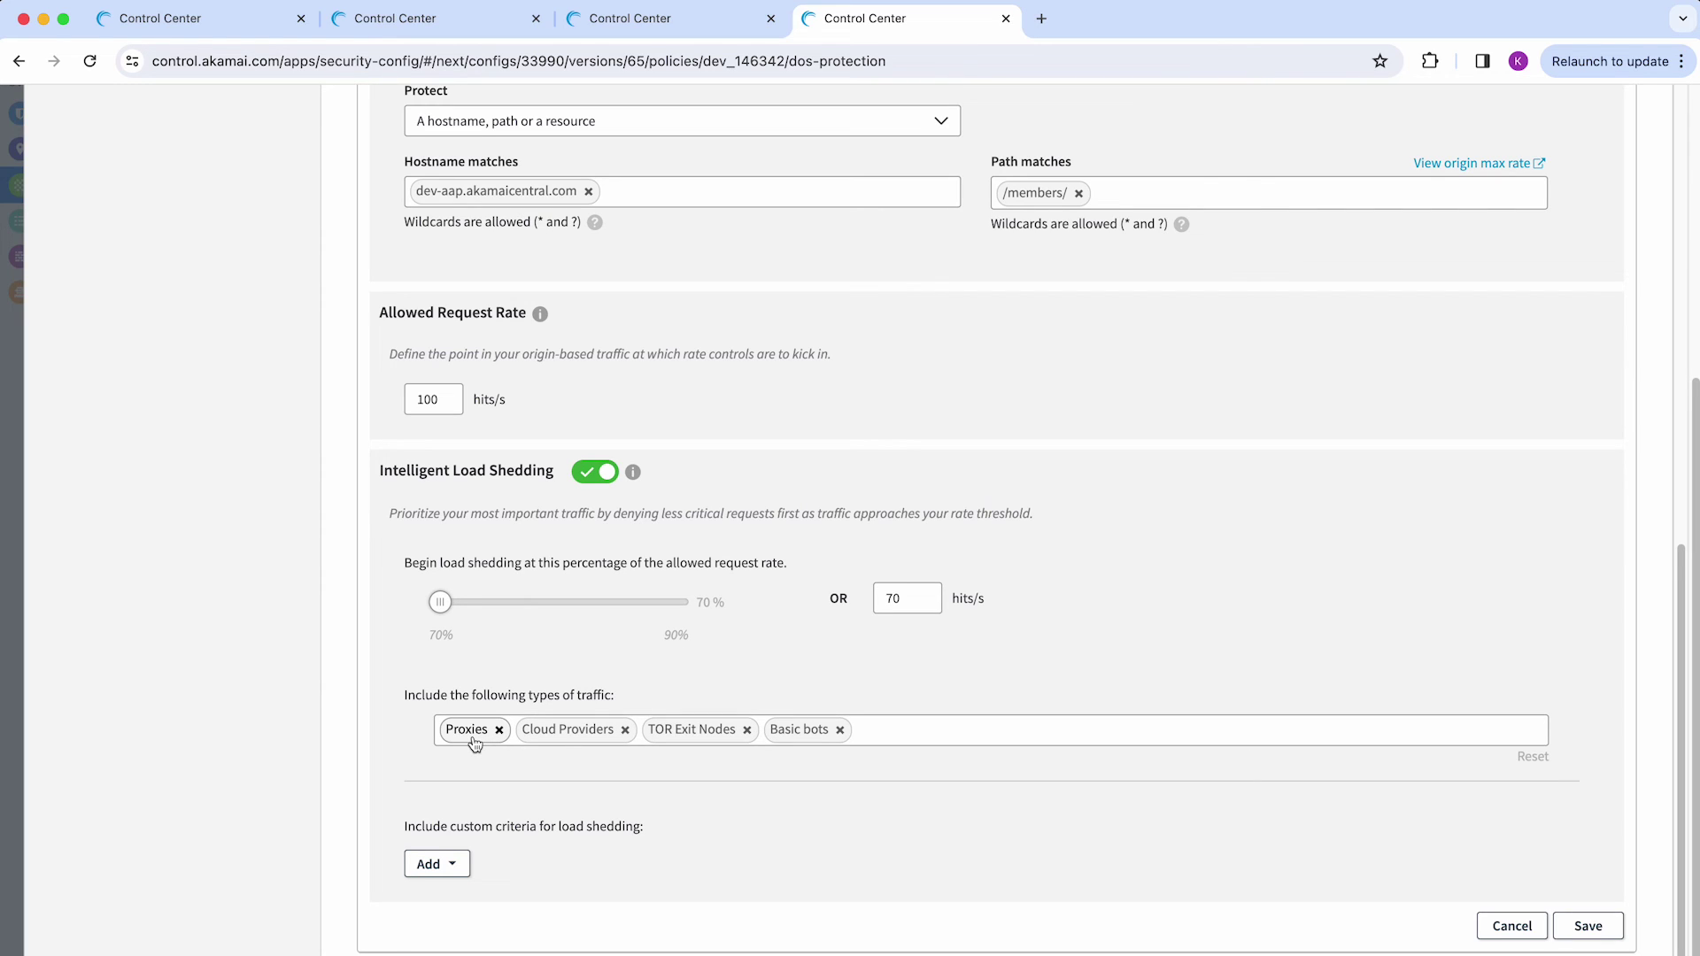
scroll(777, 563, up, 1)
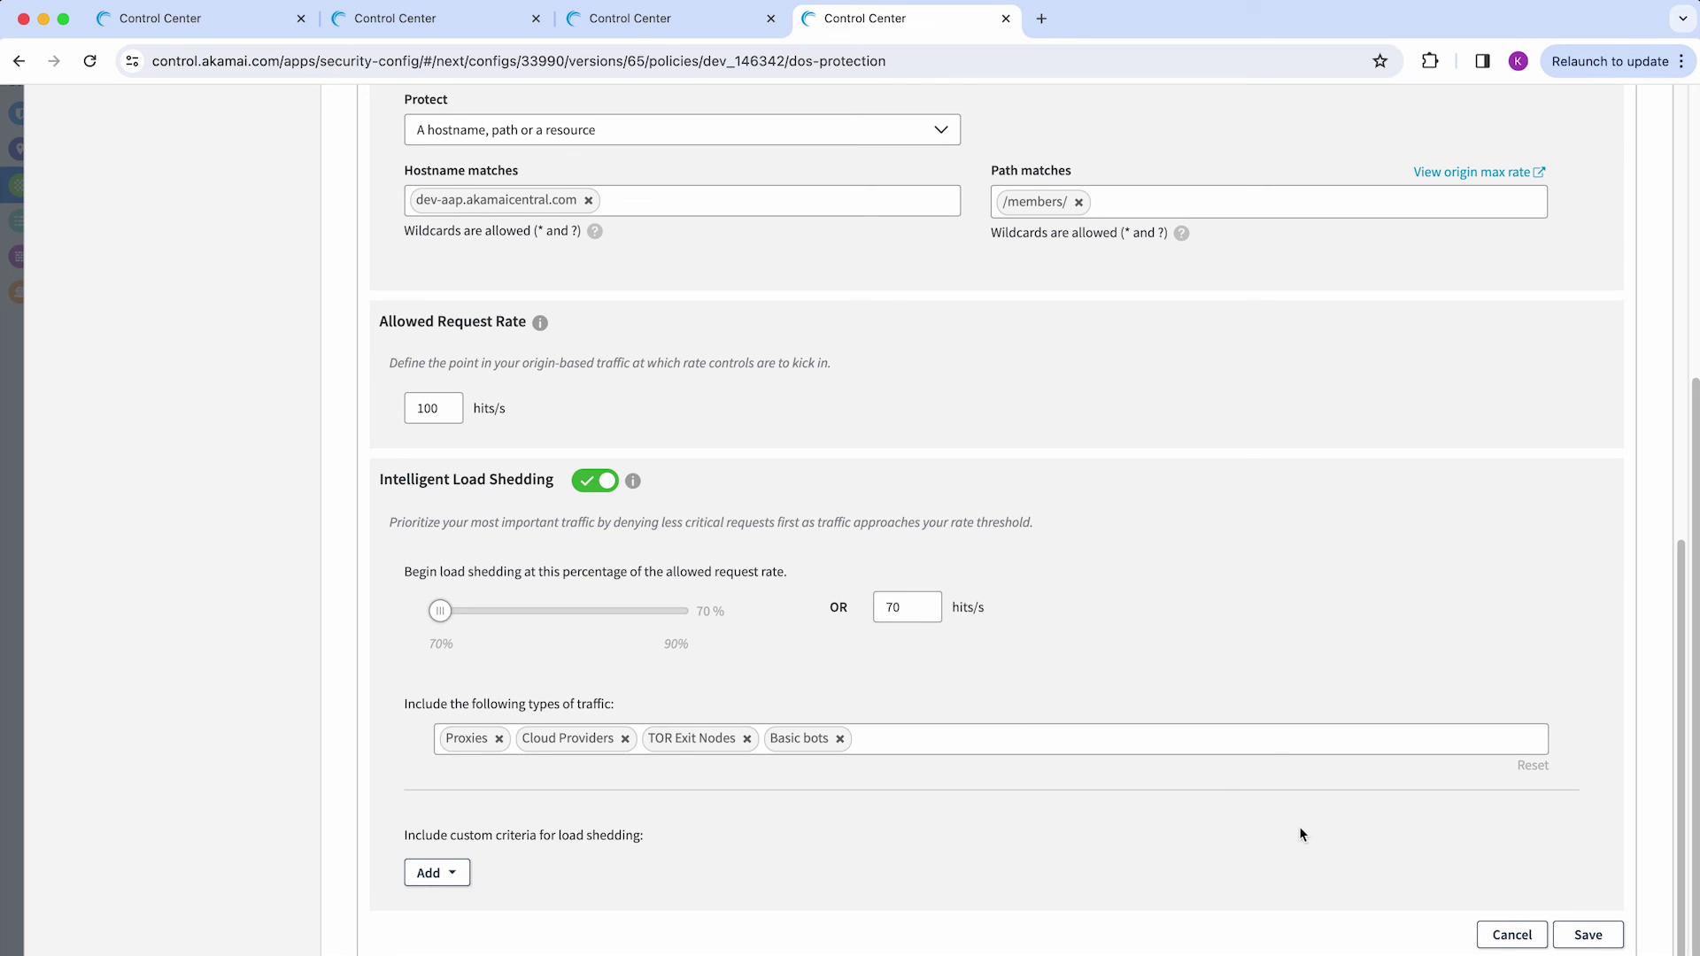
click(1594, 934)
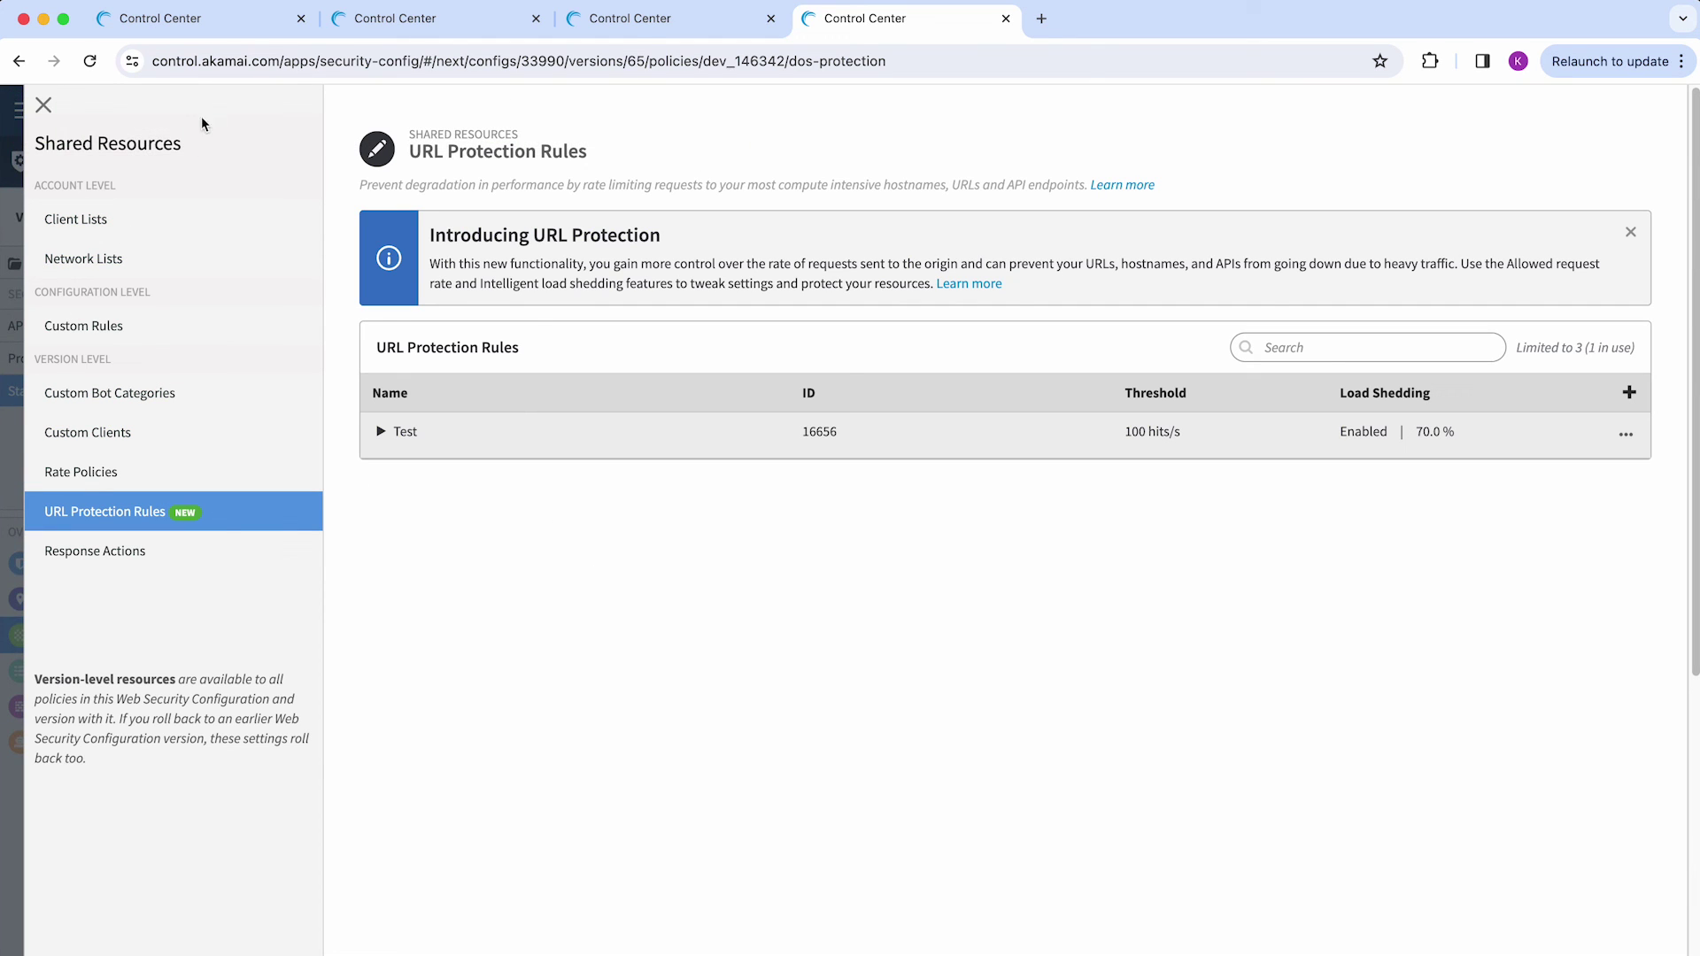
Step: Return from the shared resources to the policy's DoS protection settings and view the actions available for the Test URL protection rule
click(44, 102)
scroll(1190, 759, down, 5)
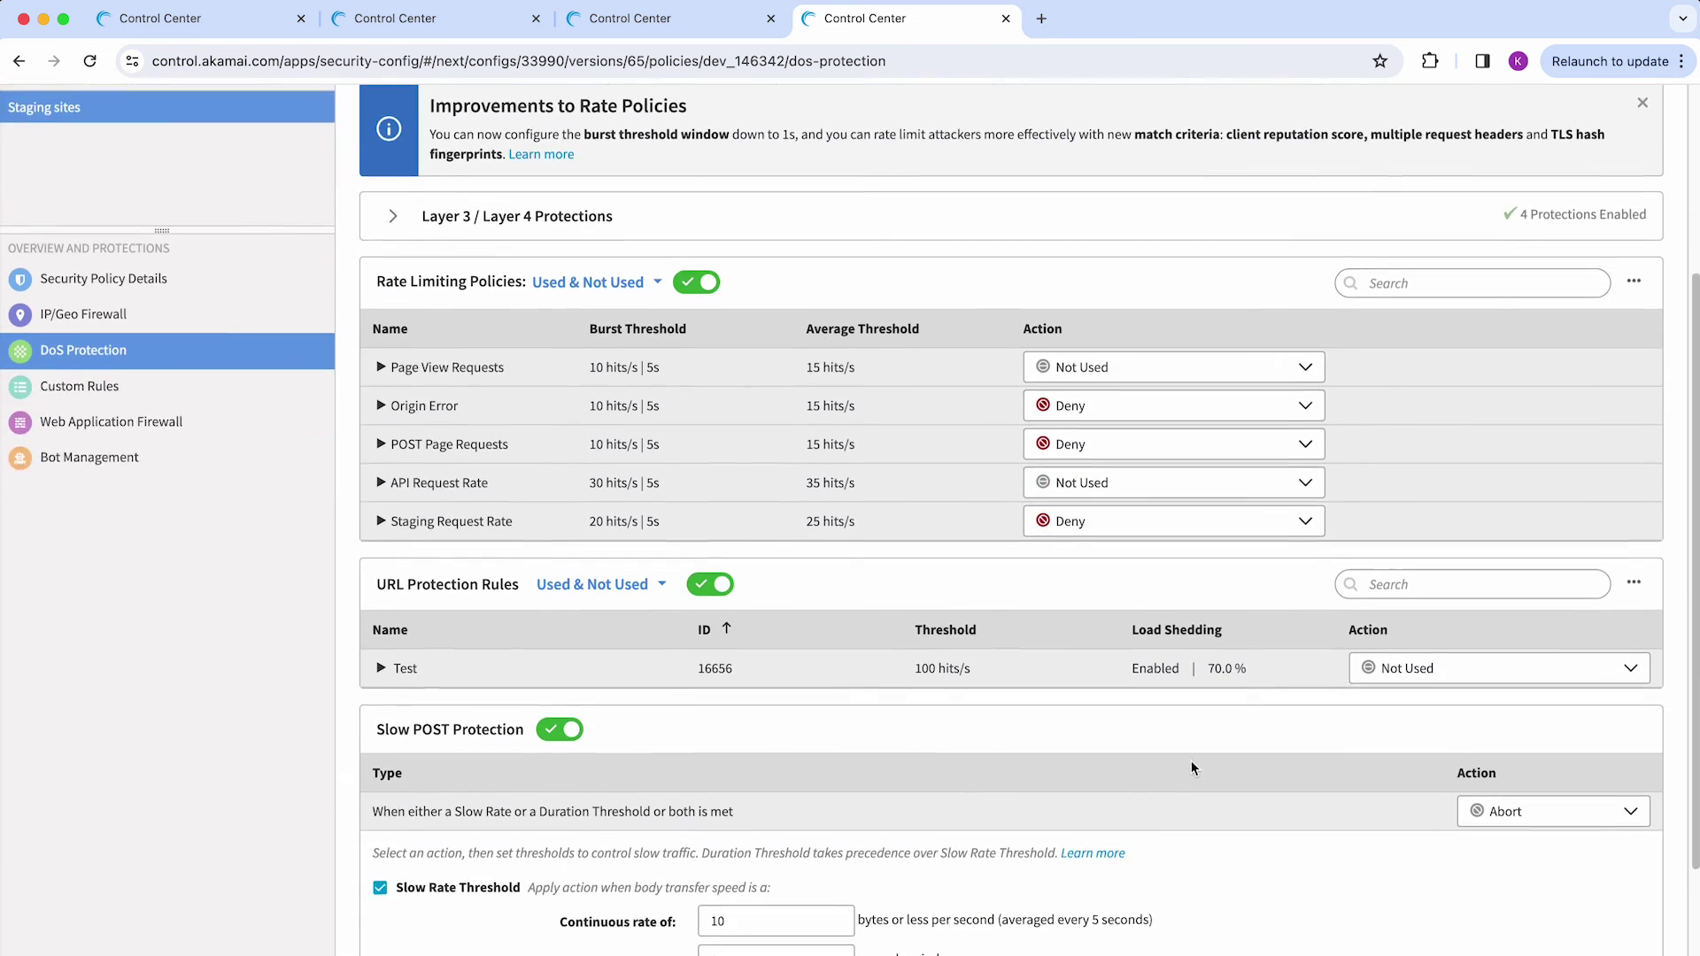
click(1410, 536)
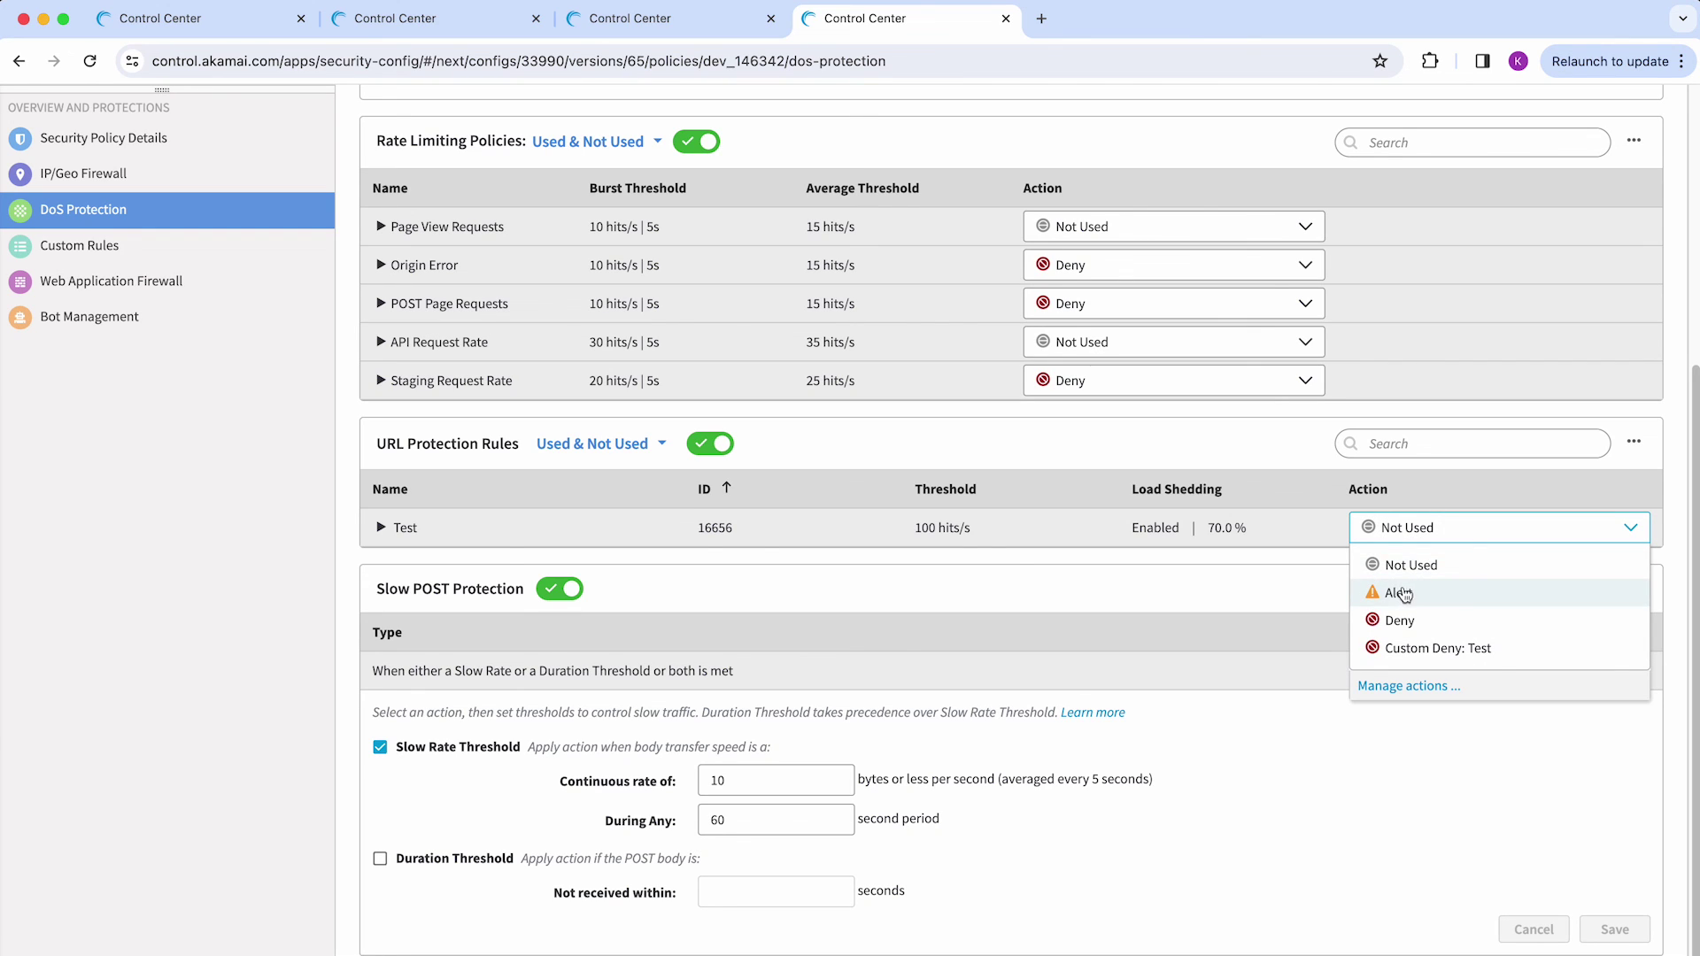
click(1223, 433)
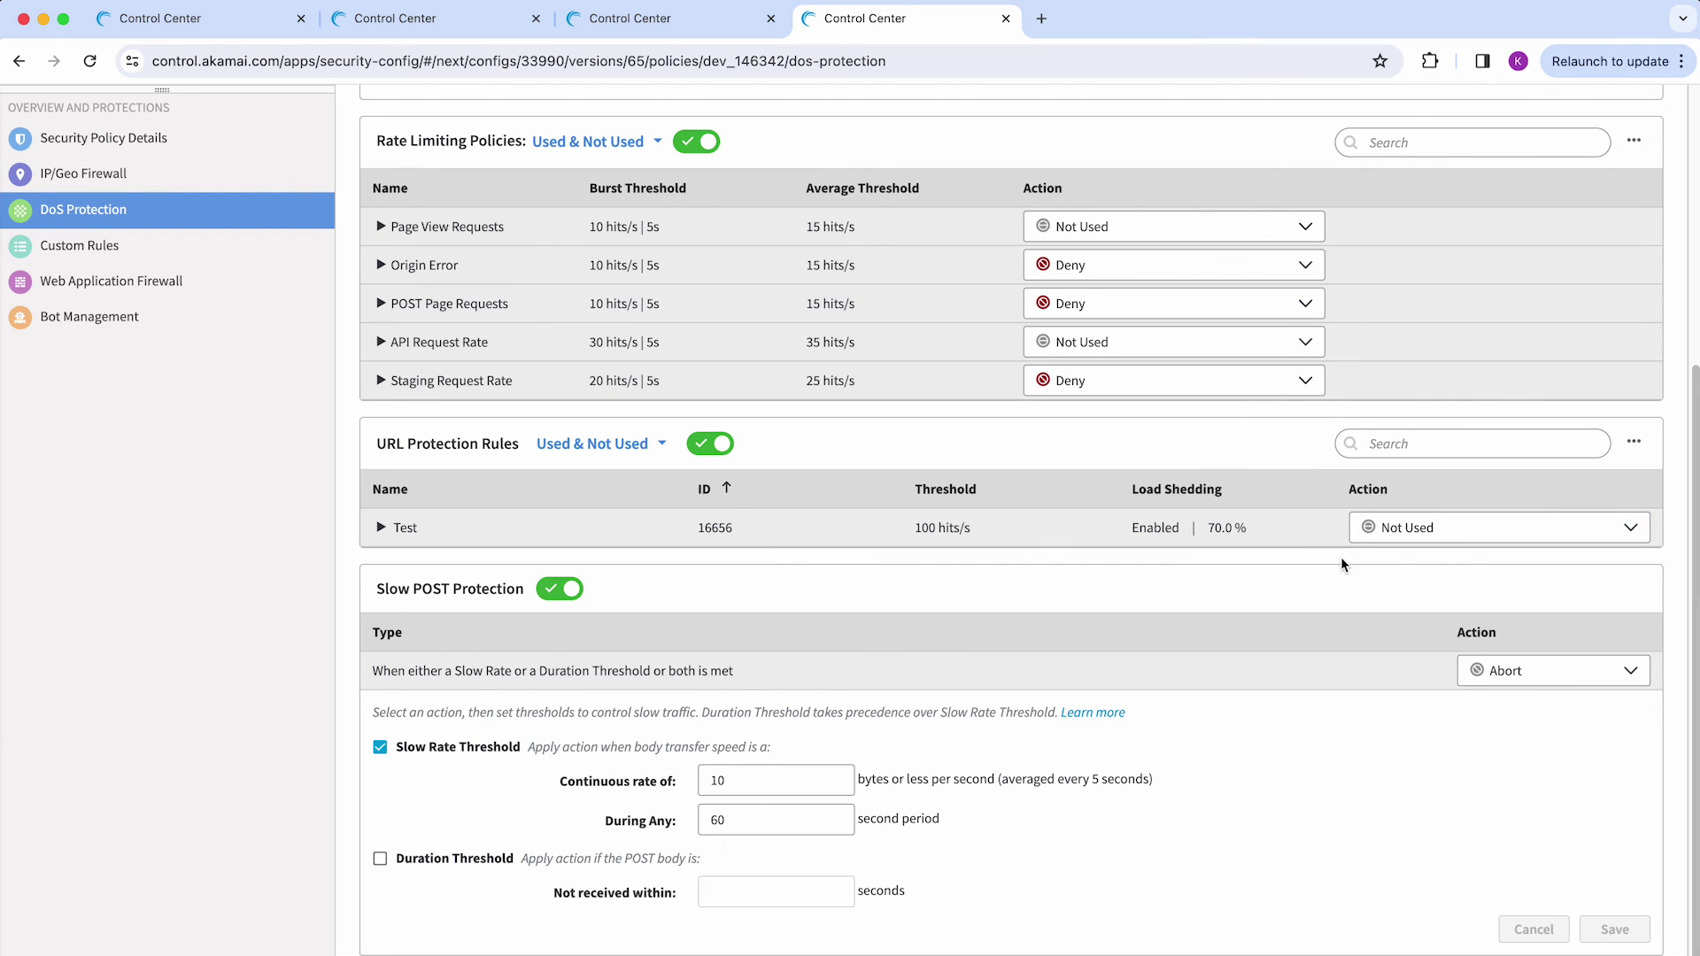
scroll(1343, 559, up, 1)
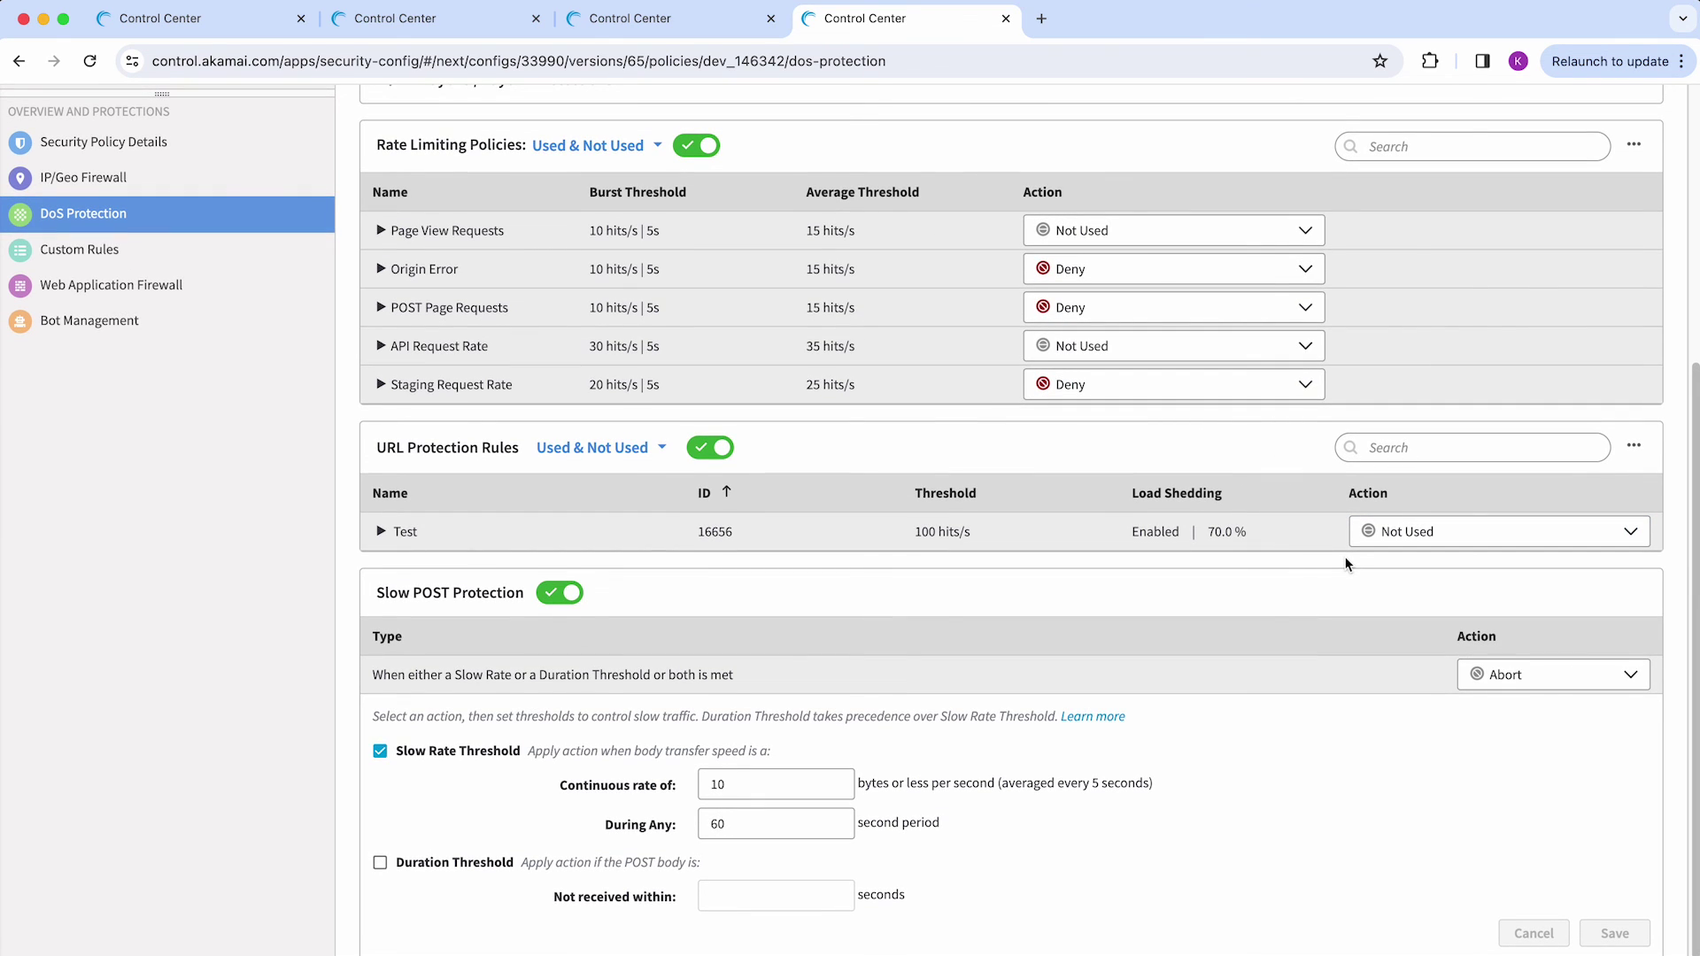